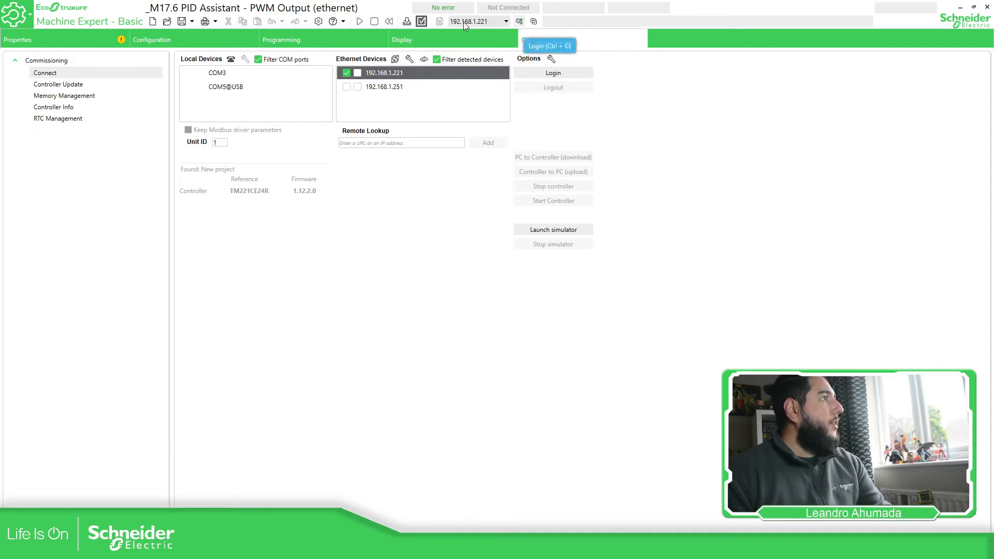
# Show the PID software object properties beneath the ladder program.
pyautogui.click(275, 40)
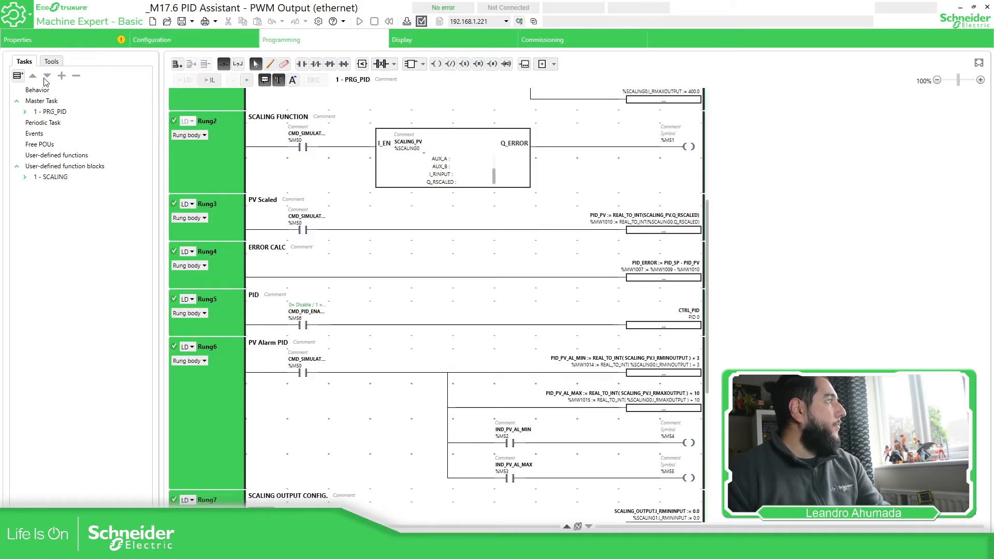
pyautogui.click(166, 38)
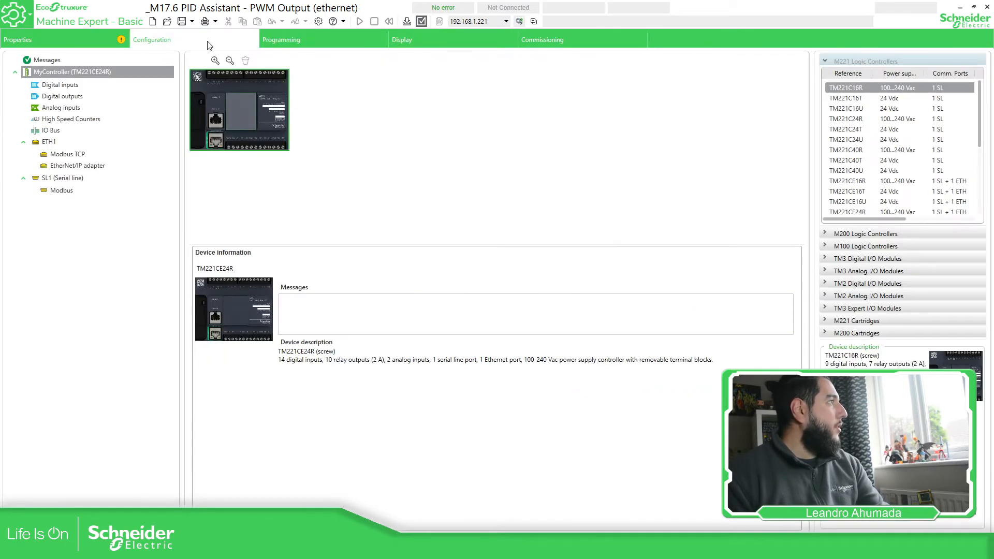
pyautogui.click(278, 38)
pyautogui.click(54, 62)
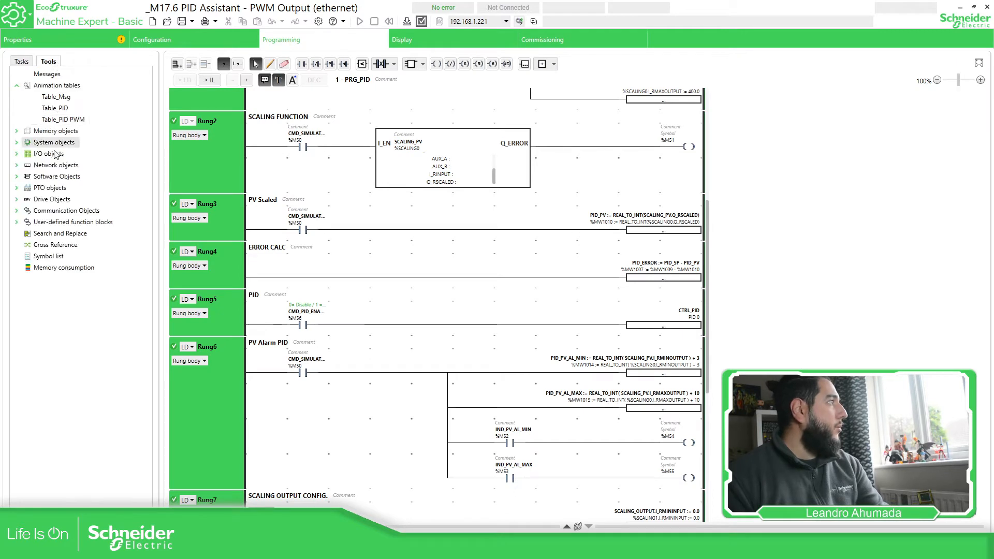
pyautogui.click(17, 178)
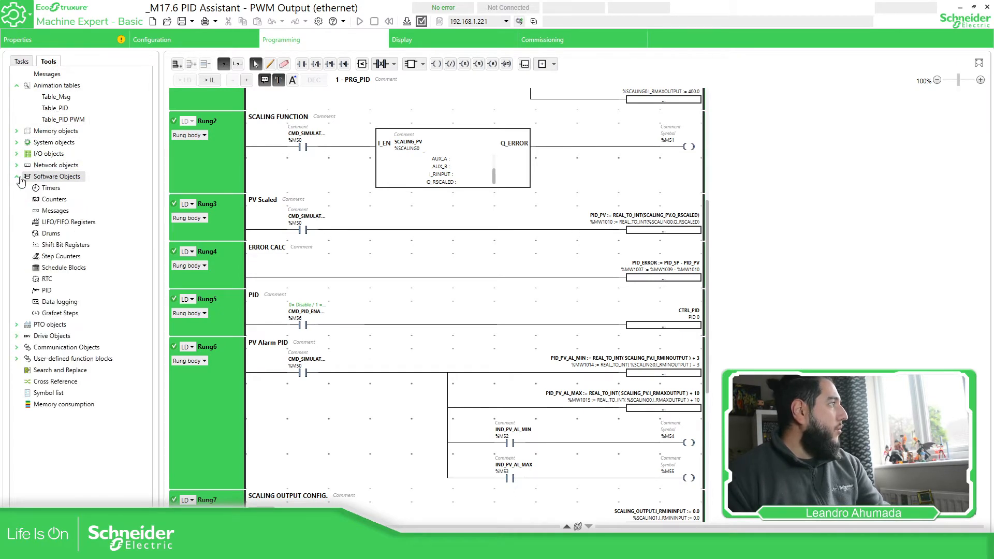
pyautogui.click(47, 291)
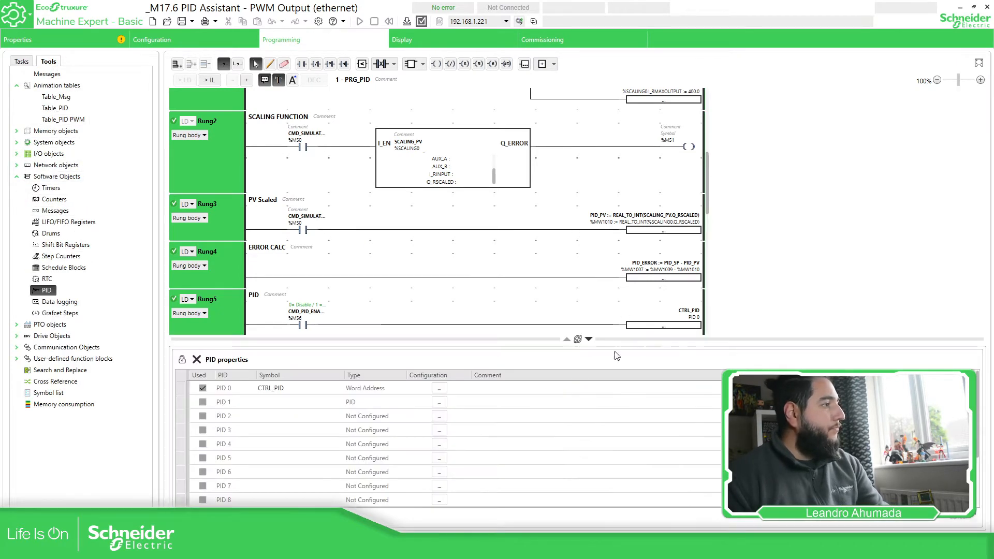
# Review PID 1's output addresses (%M202, %MW1502, %MW1503, %MW1510) and cancel without changes.
pyautogui.click(439, 403)
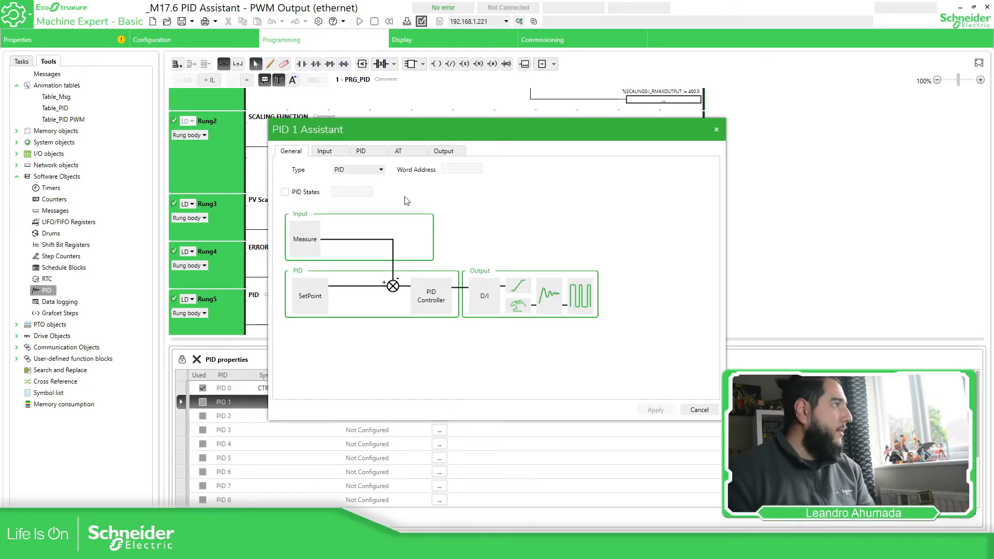
pyautogui.click(458, 150)
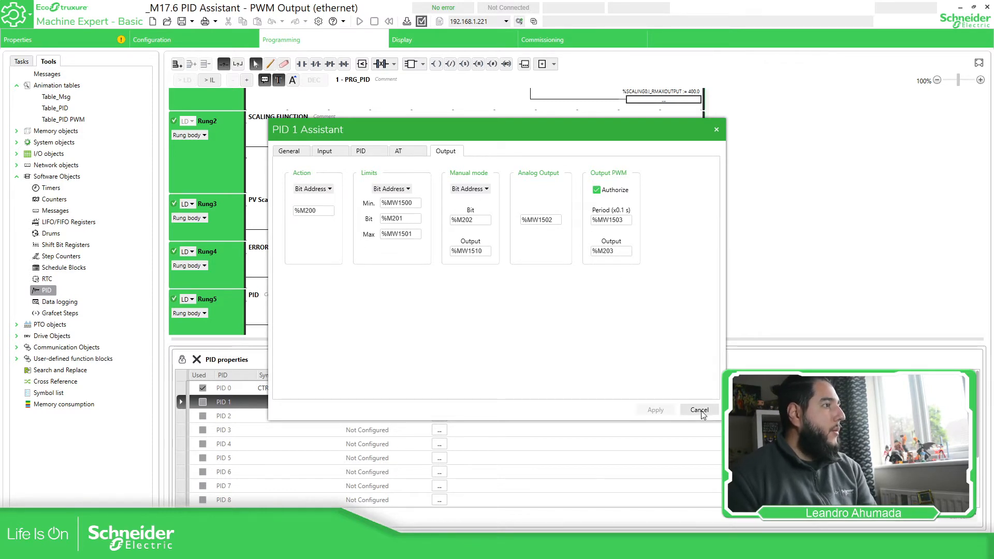
pyautogui.moveTo(626, 220); pyautogui.dragTo(581, 222)
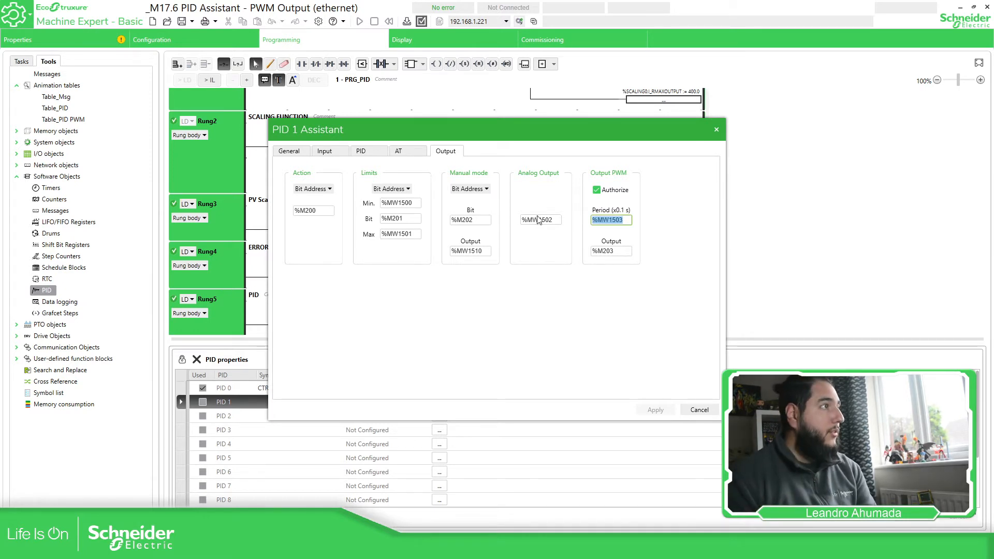
pyautogui.moveTo(557, 218); pyautogui.dragTo(503, 218)
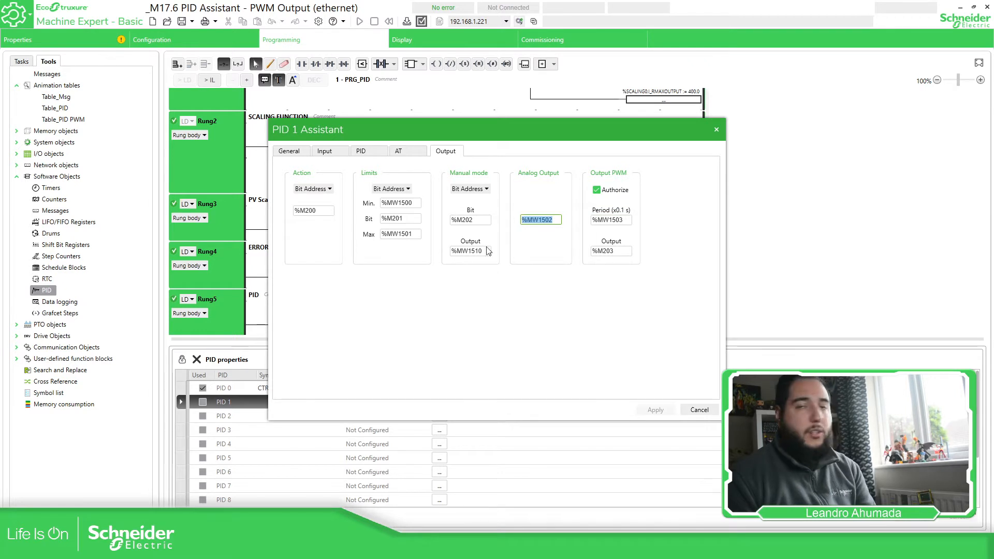
pyautogui.moveTo(482, 249); pyautogui.dragTo(438, 248)
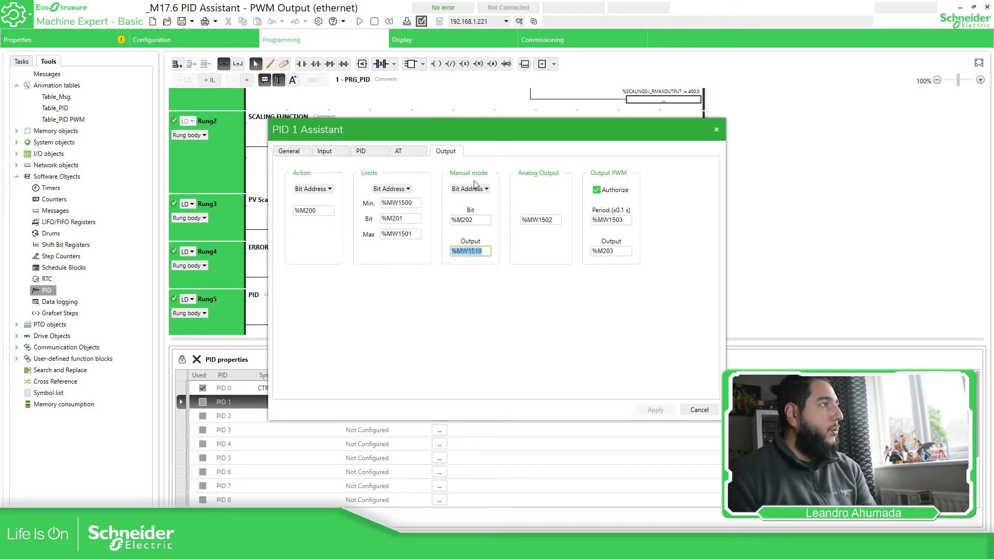
pyautogui.moveTo(479, 219); pyautogui.dragTo(454, 220)
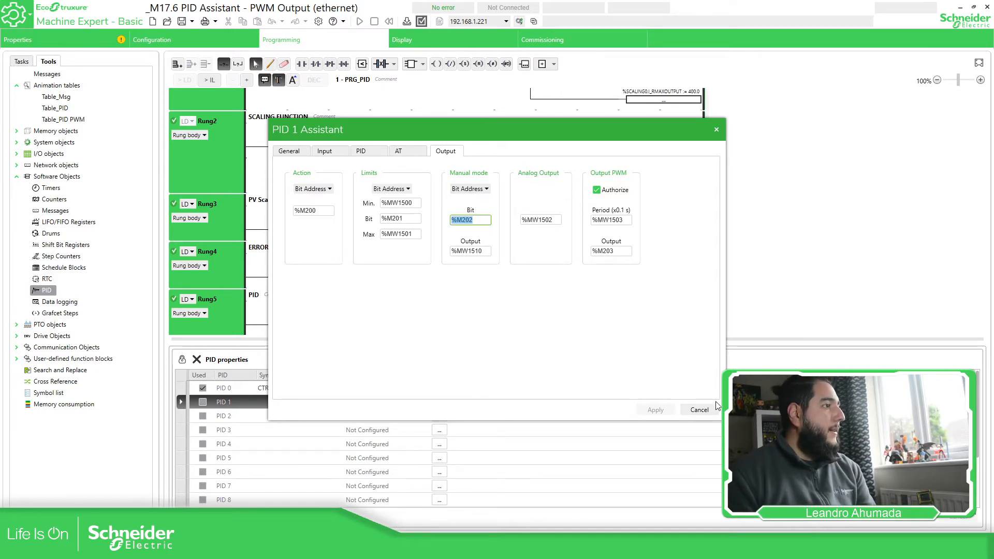
pyautogui.click(700, 410)
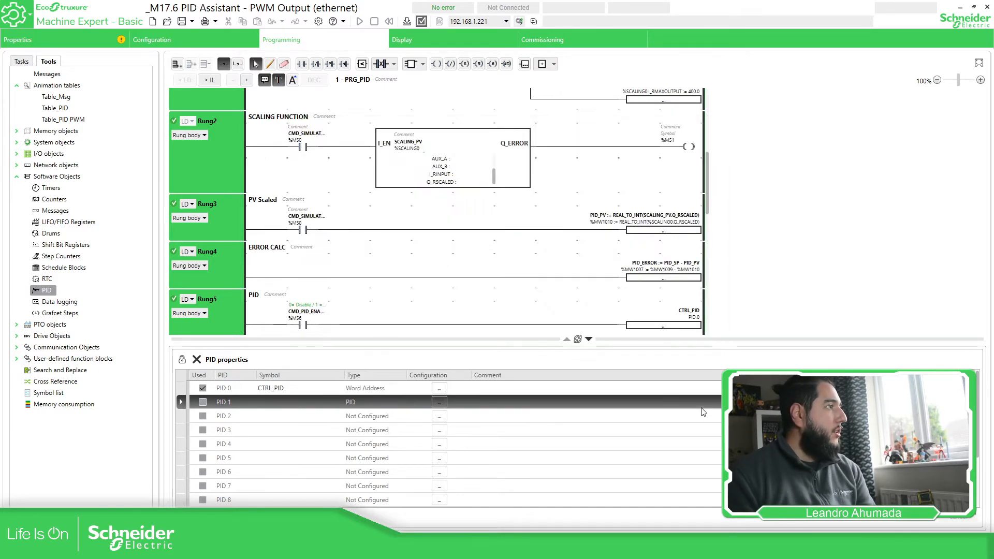
pyautogui.click(441, 390)
pyautogui.click(439, 390)
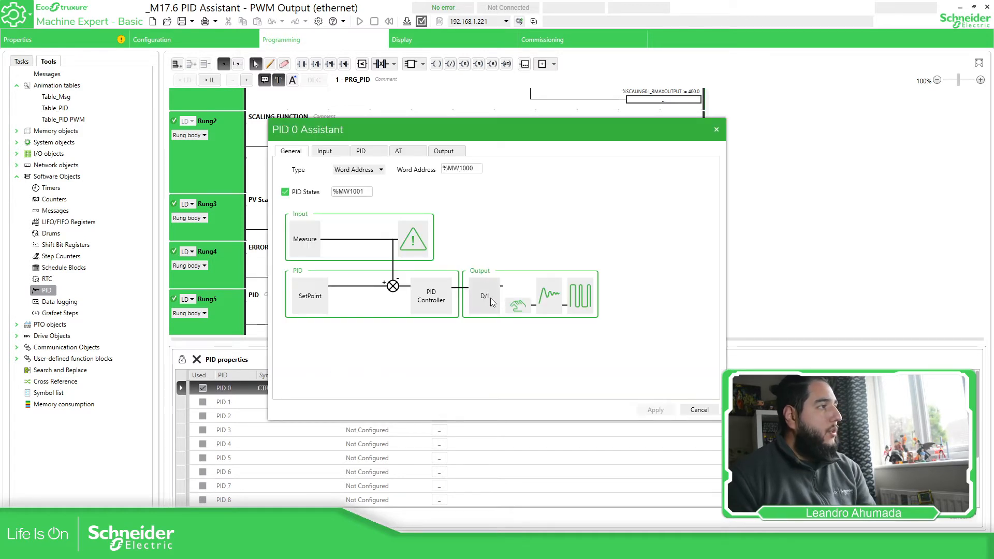
pyautogui.click(523, 304)
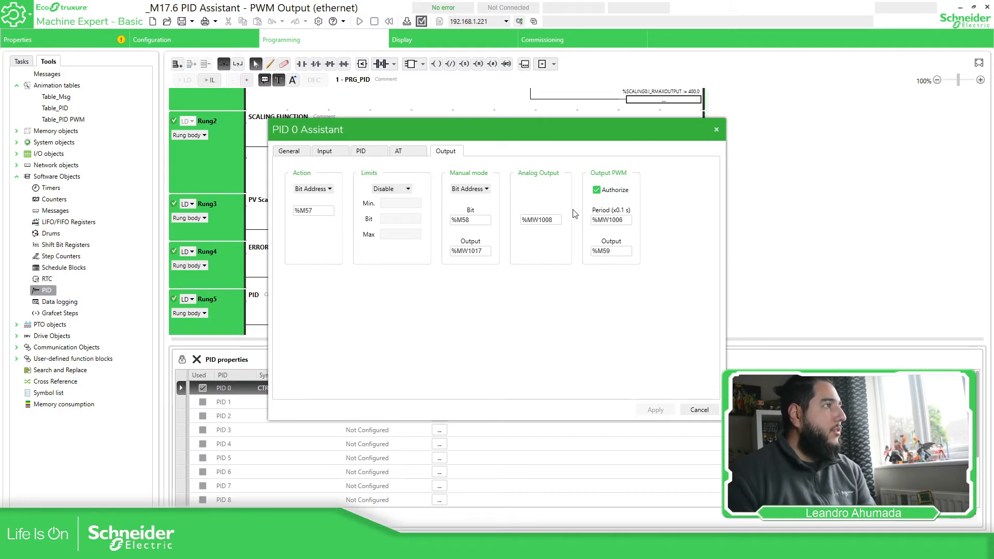
pyautogui.click(699, 411)
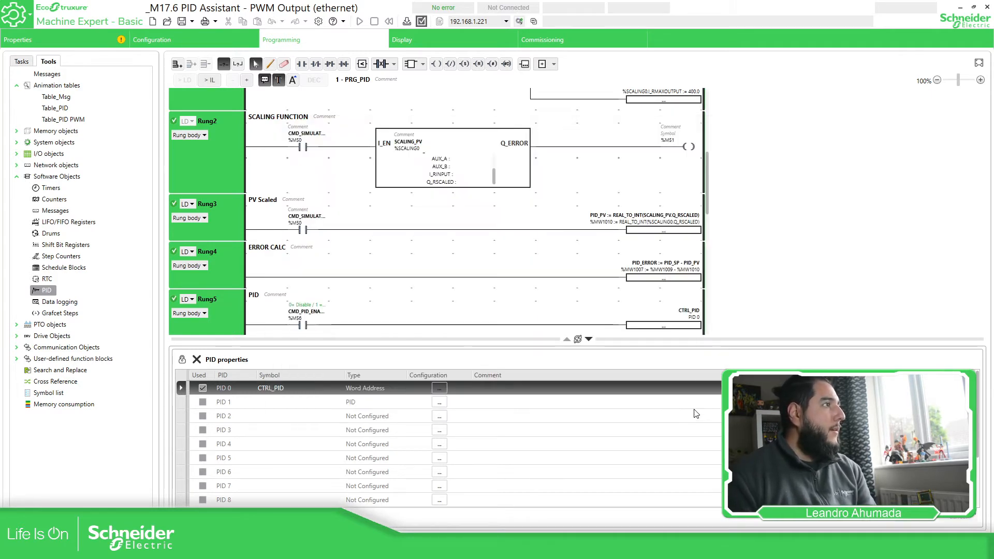
# Inspect Rung7's scaling block, which maps PID_OUTPUT from 0–10000.0 to 0–500.0.
pyautogui.click(589, 340)
pyautogui.scroll(-5, 599, 221)
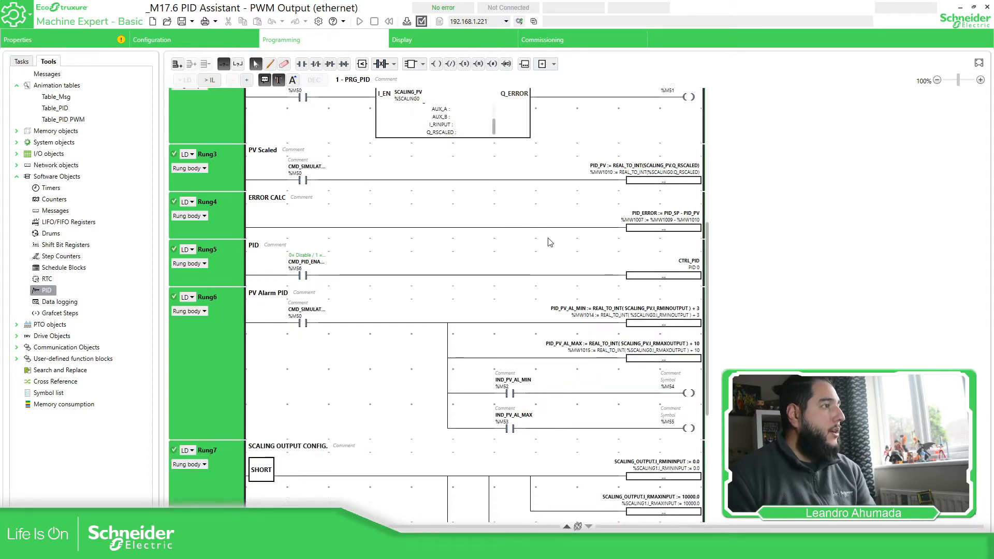
pyautogui.scroll(-1, 634, 304)
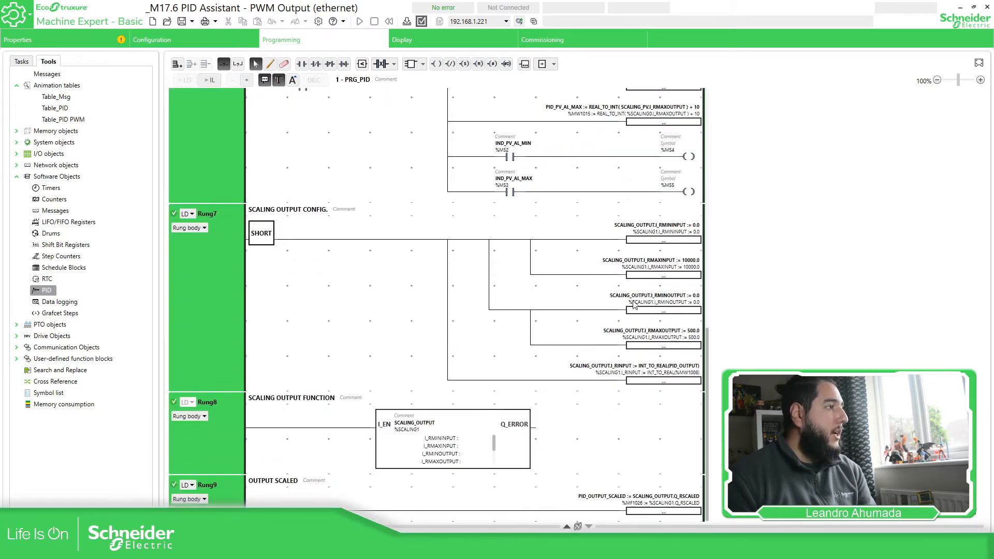
pyautogui.click(395, 460)
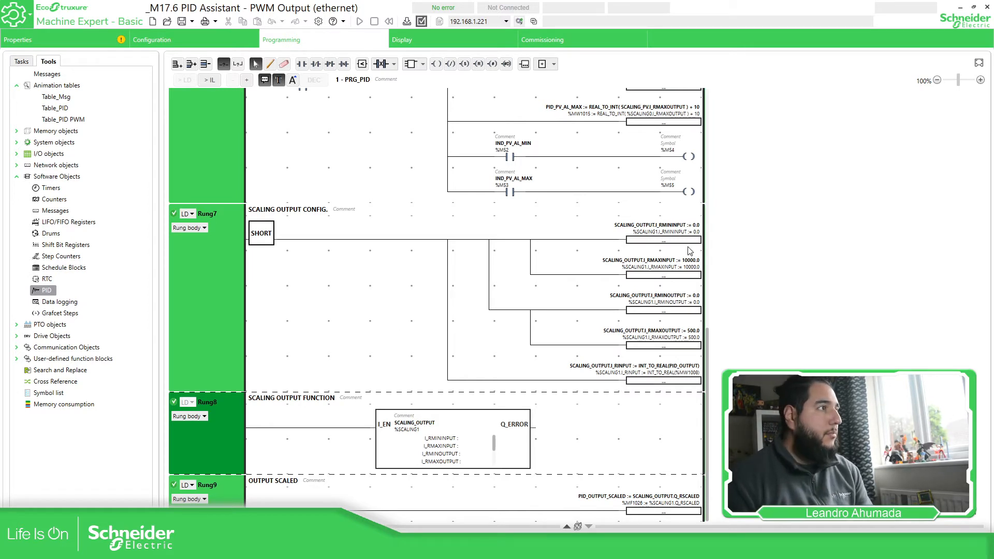
pyautogui.click(686, 267)
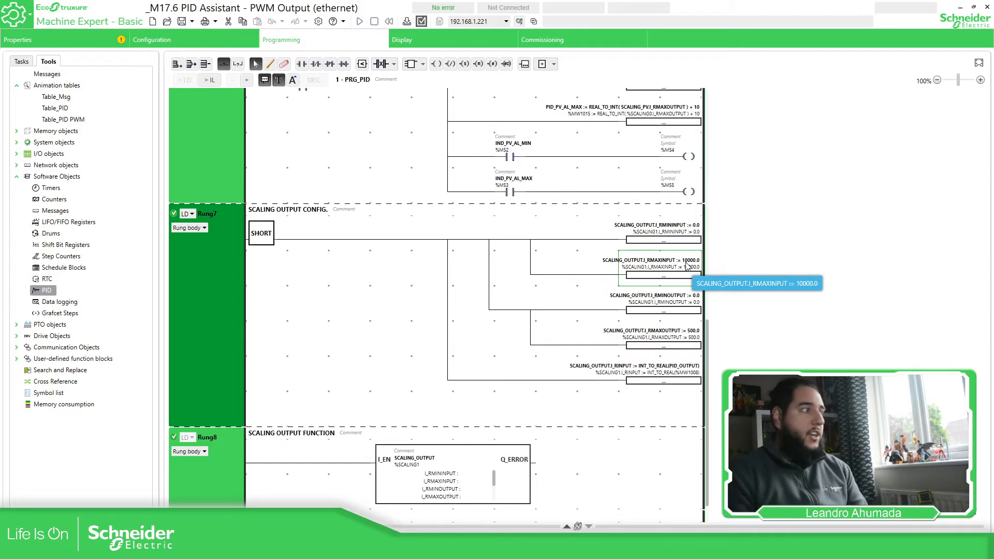
pyautogui.scroll(-1, 428, 467)
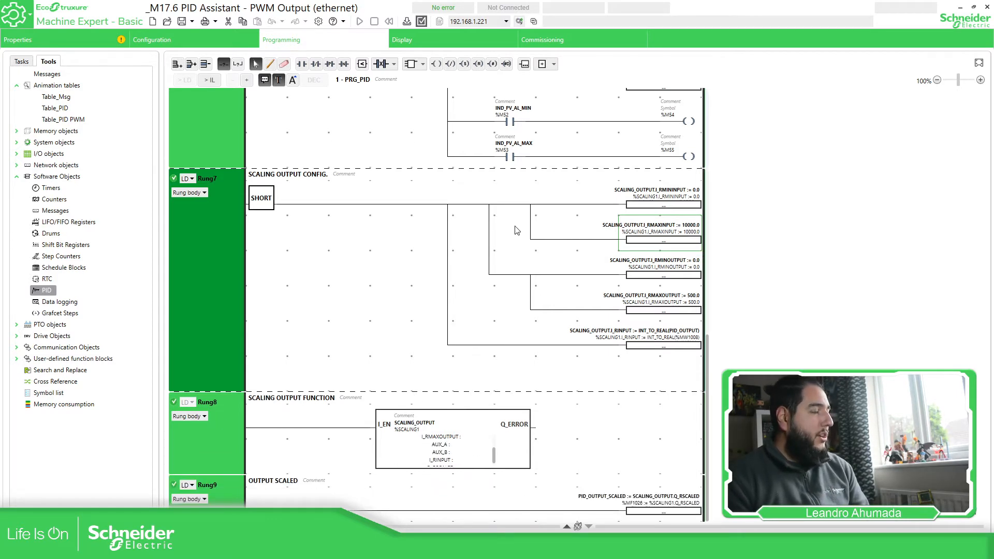
pyautogui.scroll(6, 518, 231)
pyautogui.scroll(1, 643, 280)
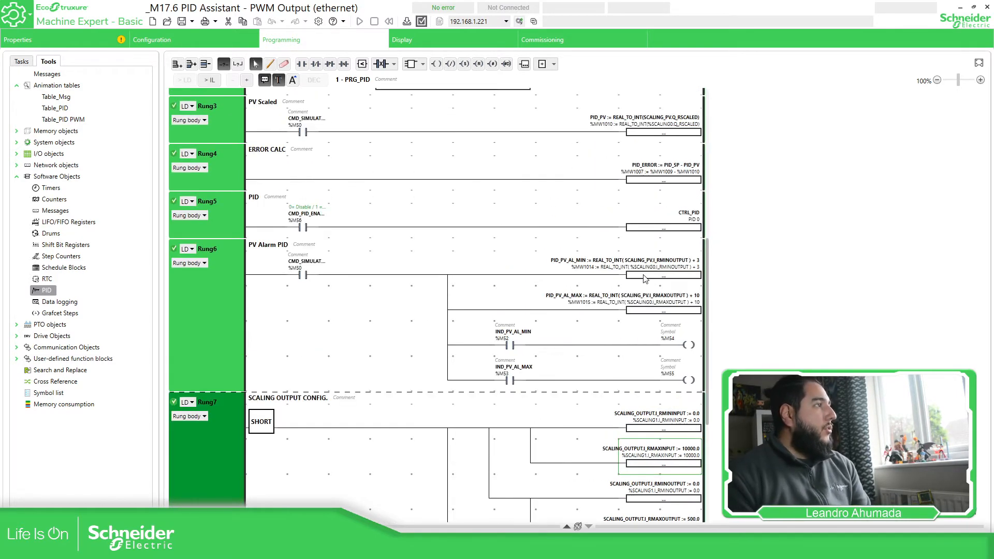
# Open the Table_PID animation table, enlarge it, then close it again.
pyautogui.click(66, 109)
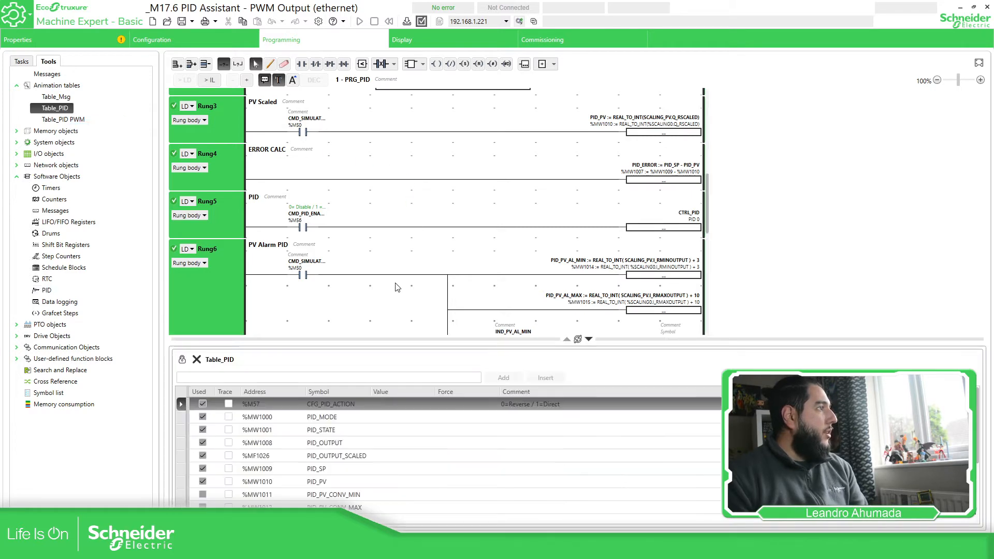
pyautogui.moveTo(433, 331); pyautogui.dragTo(452, 205)
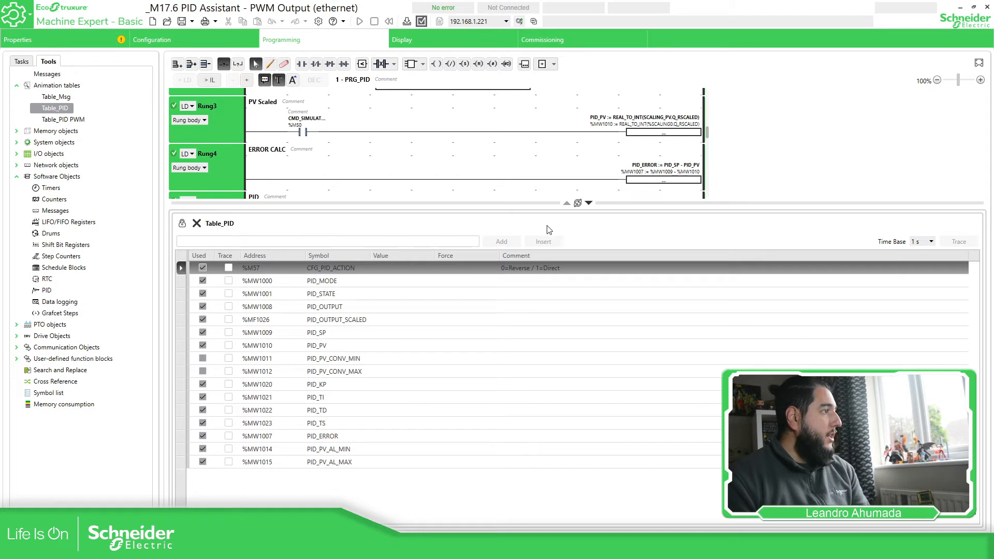
pyautogui.click(589, 203)
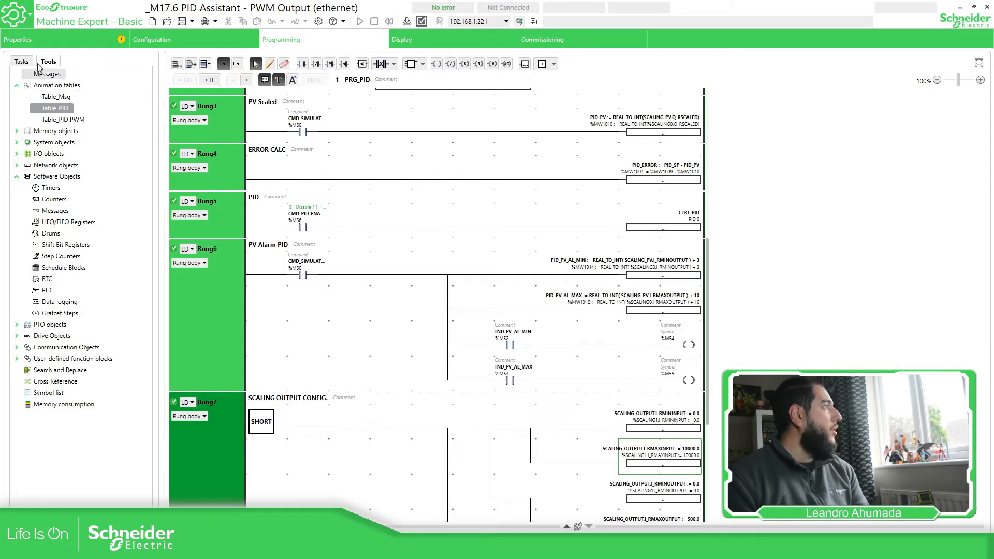
# Look up PID 0's manual mode bit %M58 in its assistant, leaving settings unchanged.
pyautogui.doubleClick(46, 290)
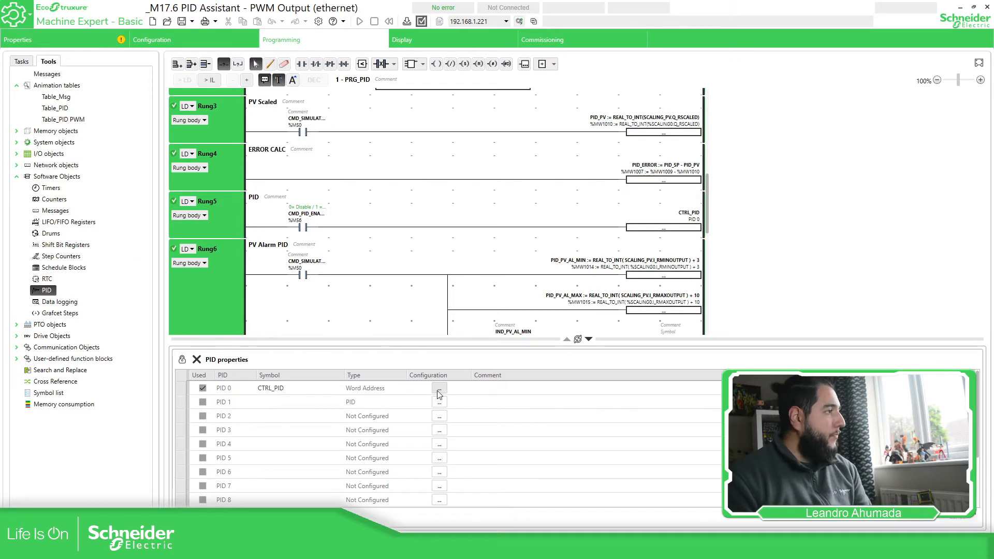
pyautogui.click(439, 388)
pyautogui.click(501, 313)
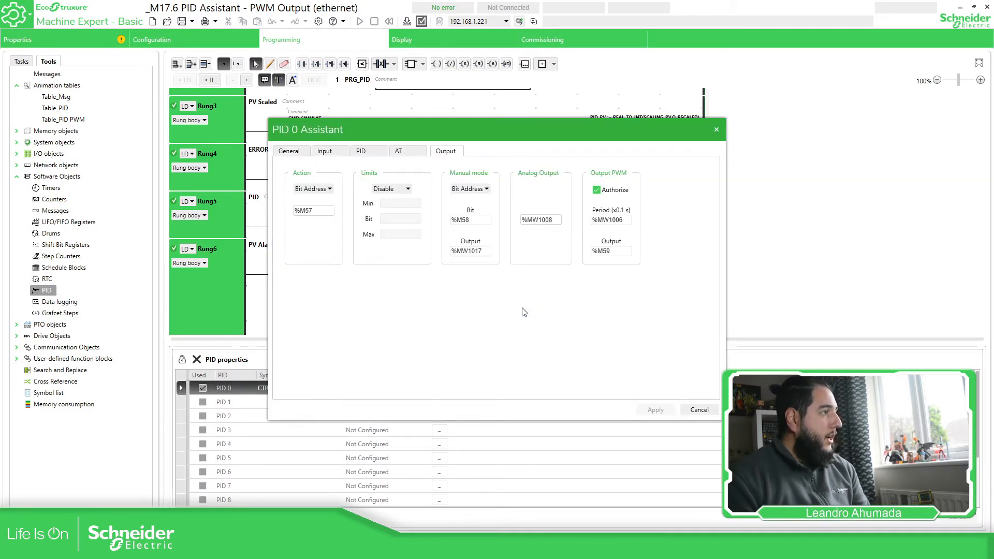
pyautogui.moveTo(477, 220); pyautogui.dragTo(443, 223)
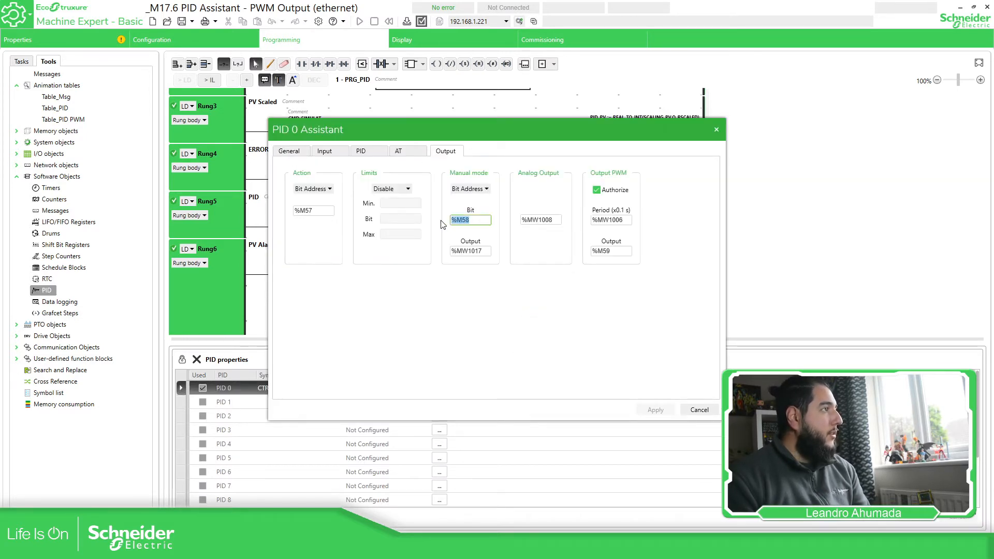
pyautogui.click(699, 411)
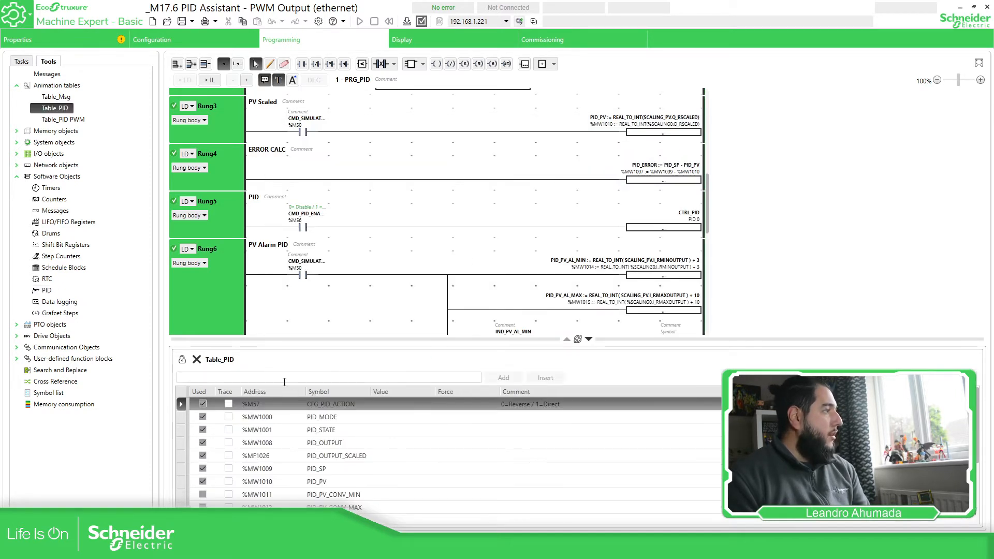
# Add %M58 (CMD_PID_MANUAL) to Table_PID and enlarge the table panel.
pyautogui.click(262, 423)
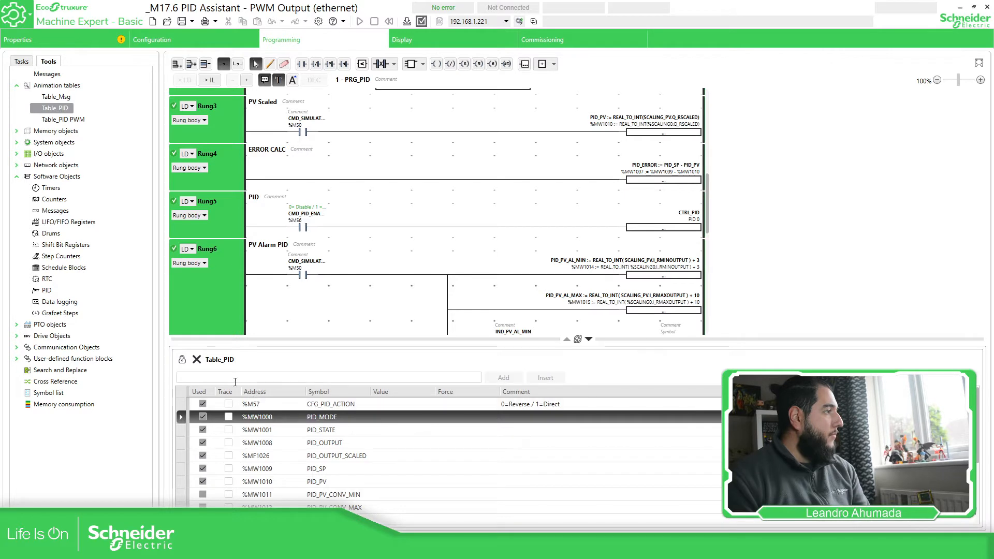
pyautogui.click(210, 378)
pyautogui.write('%M58')
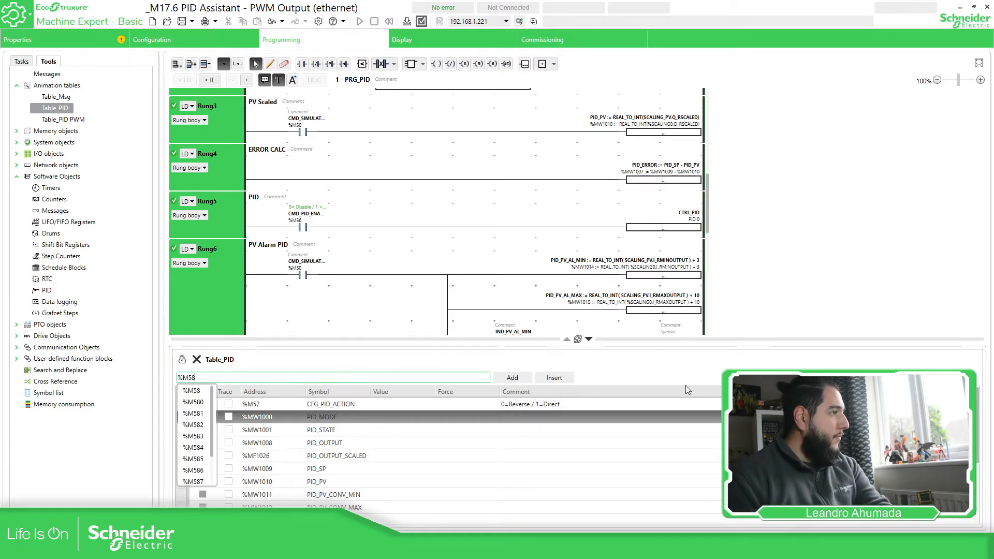
pyautogui.click(551, 378)
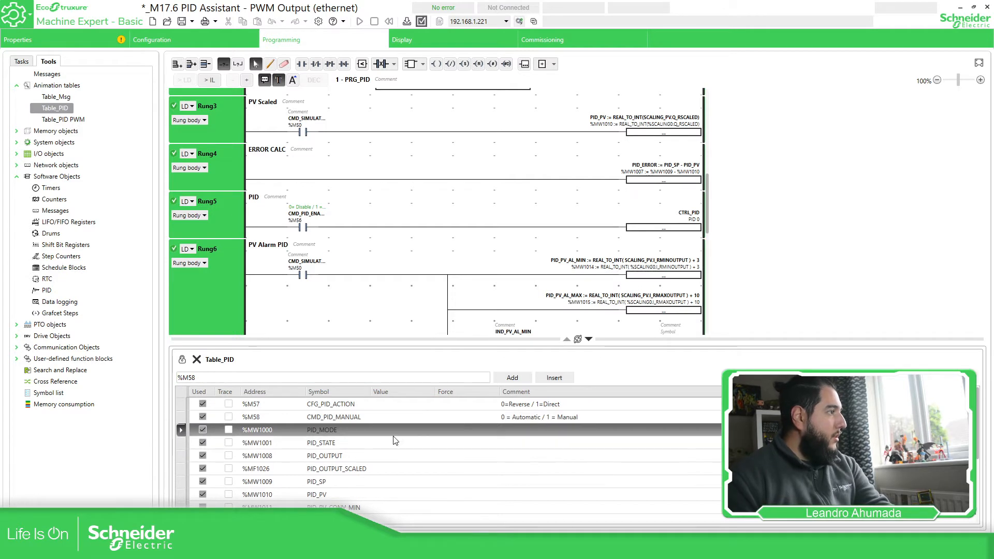
pyautogui.moveTo(477, 229); pyautogui.dragTo(478, 230)
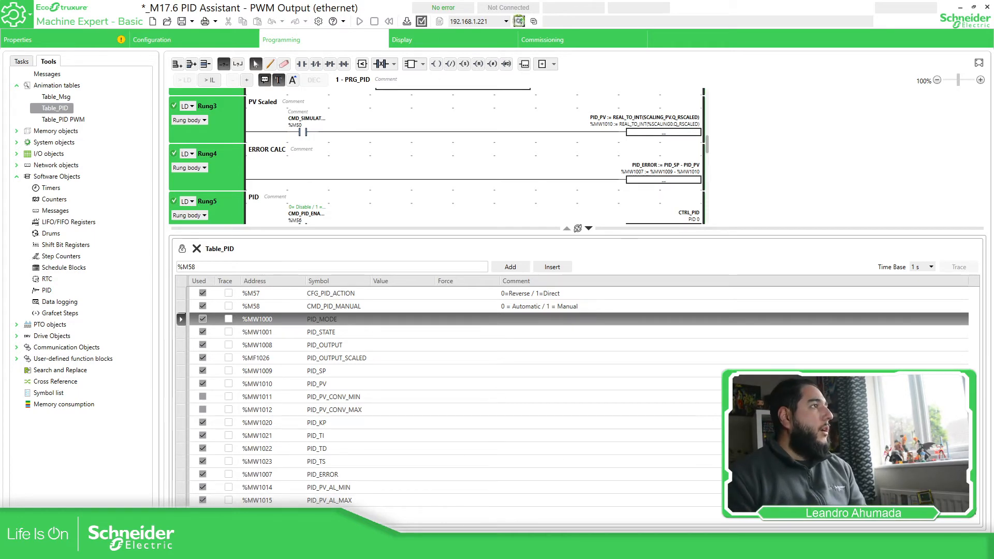
# Log in, download the project to the TM221CE24R controller and start it in Run.
pyautogui.click(519, 21)
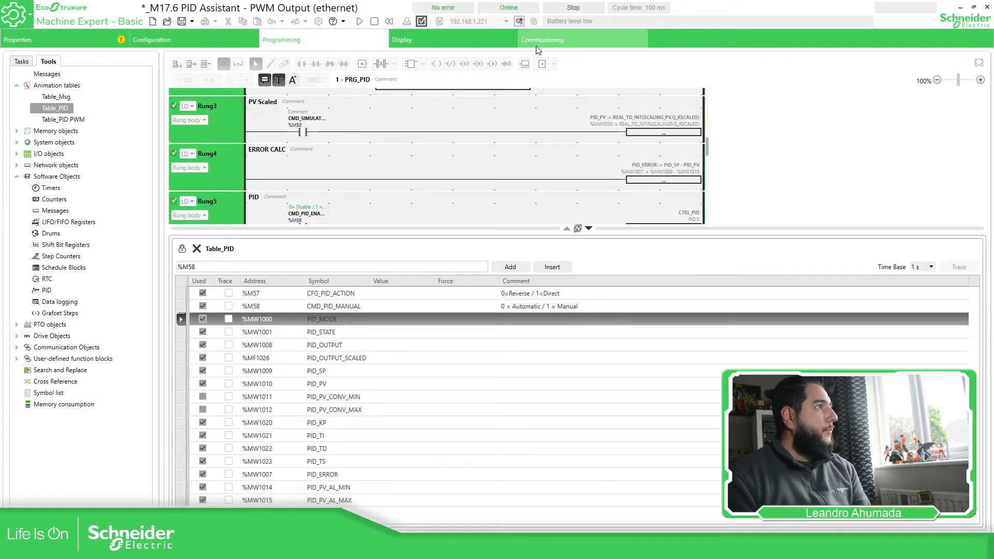
pyautogui.click(539, 46)
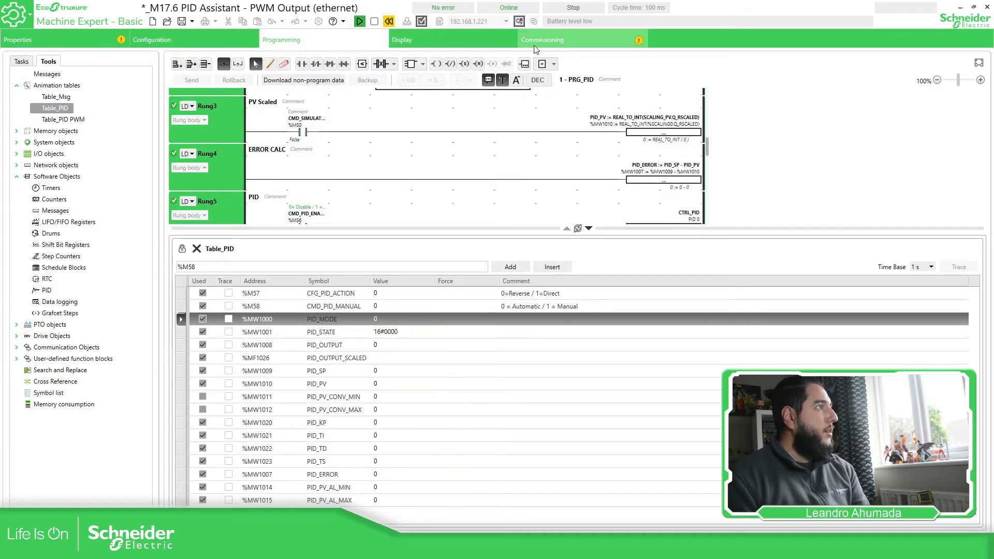
pyautogui.click(555, 156)
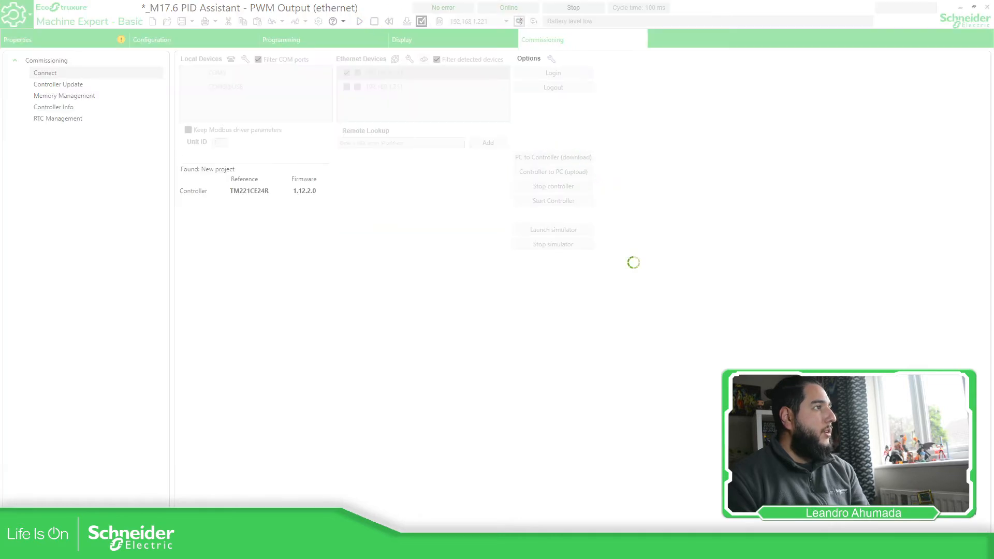
pyautogui.click(349, 39)
pyautogui.click(360, 21)
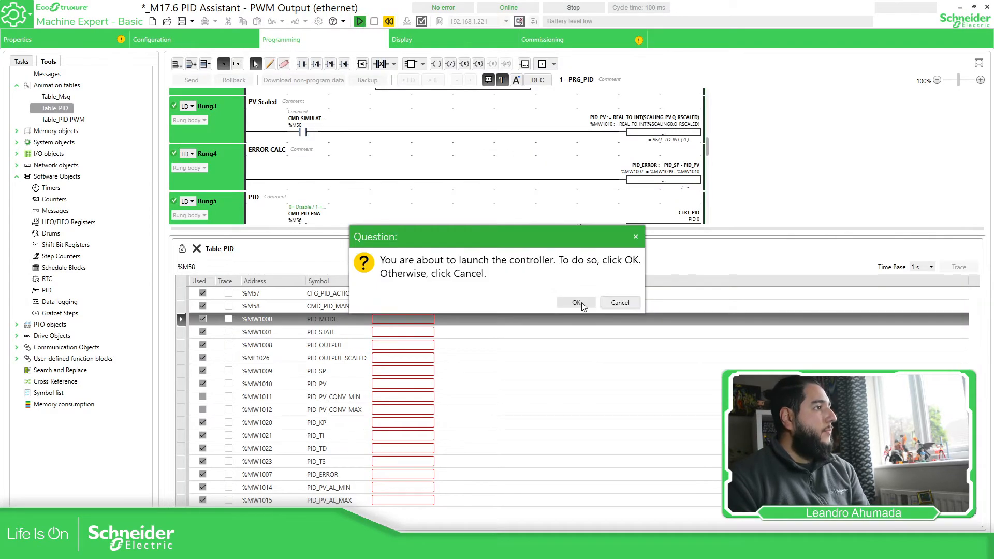
pyautogui.click(577, 303)
# Jump to Rung5 – PID, where CMD_PID_ENA %M56 drives CTRL_PID for PID 0.
pyautogui.scroll(-1, 501, 172)
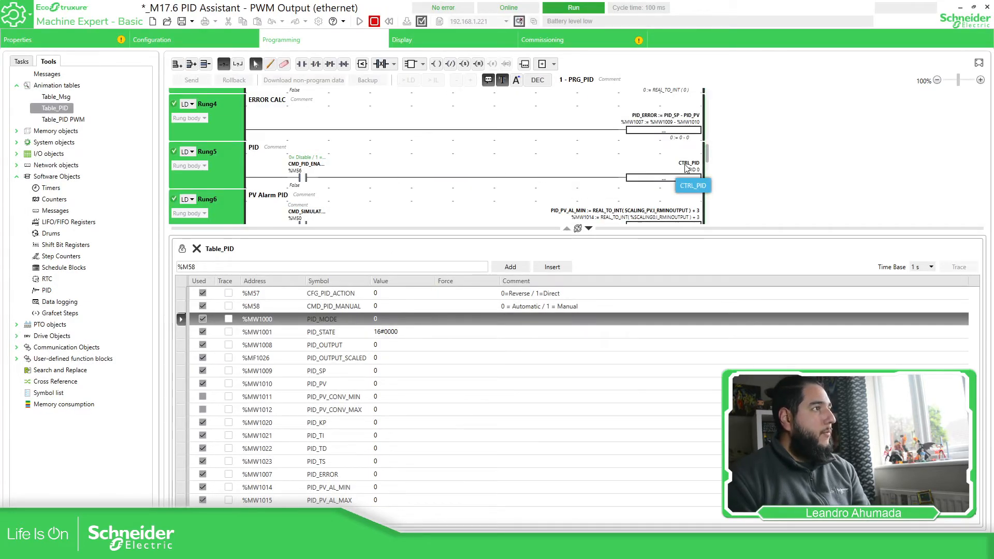
pyautogui.scroll(3, 637, 163)
pyautogui.scroll(2, 618, 156)
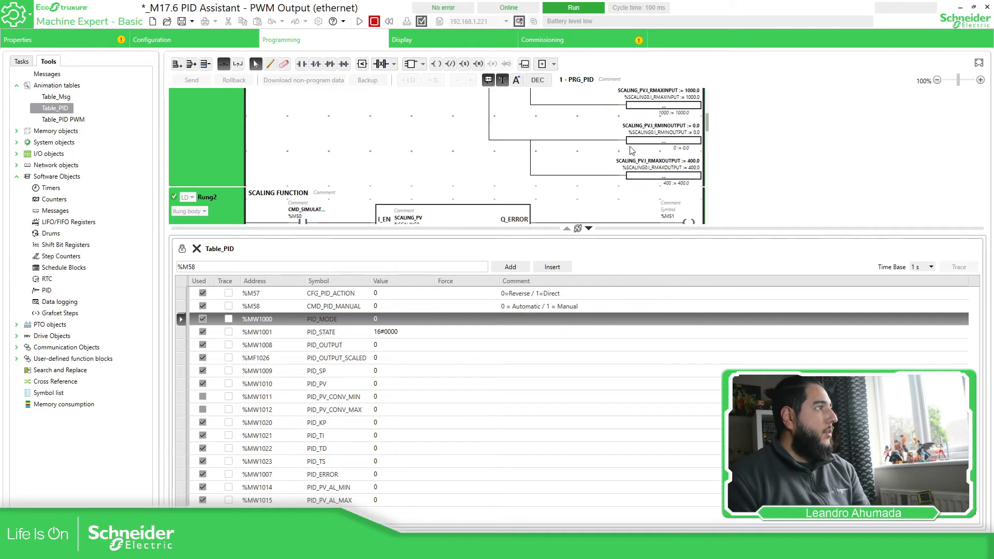
pyautogui.moveTo(345, 129)
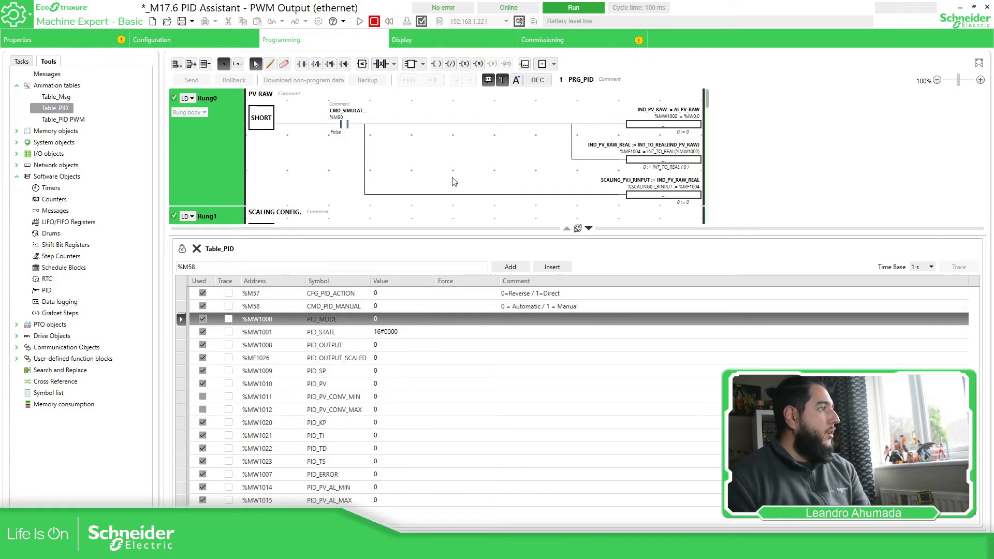
pyautogui.scroll(-4, 514, 166)
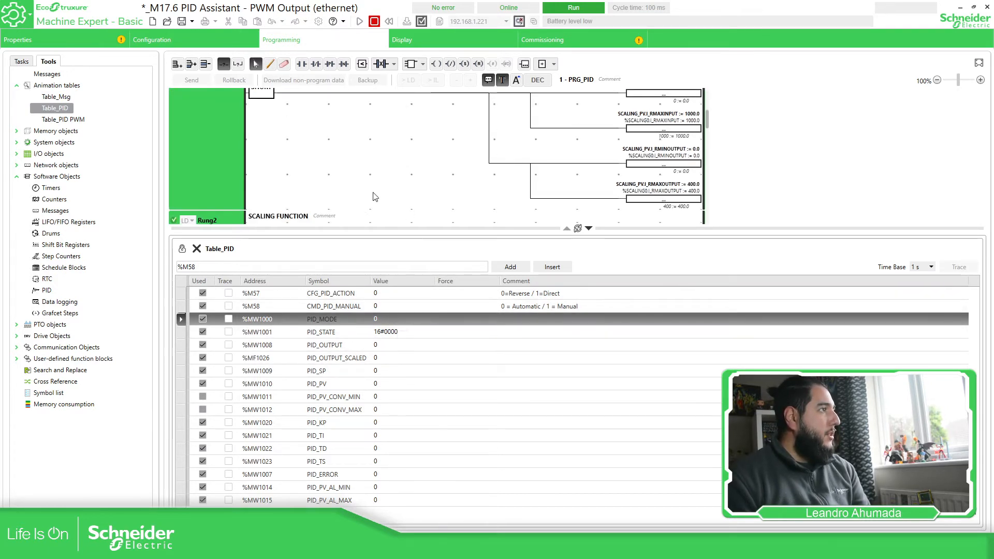
pyautogui.scroll(-3, 361, 157)
pyautogui.scroll(5, 361, 157)
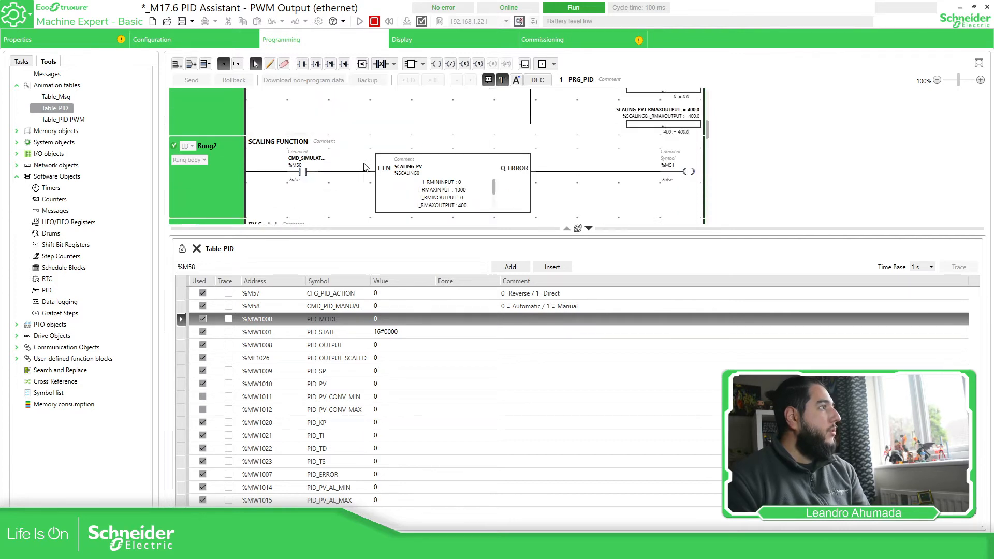
pyautogui.scroll(2, 406, 171)
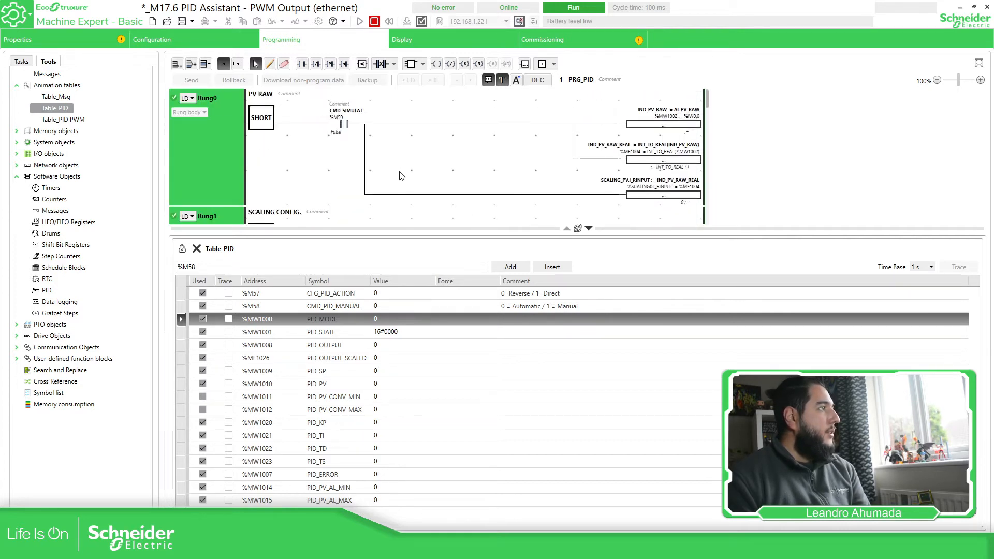
pyautogui.click(24, 61)
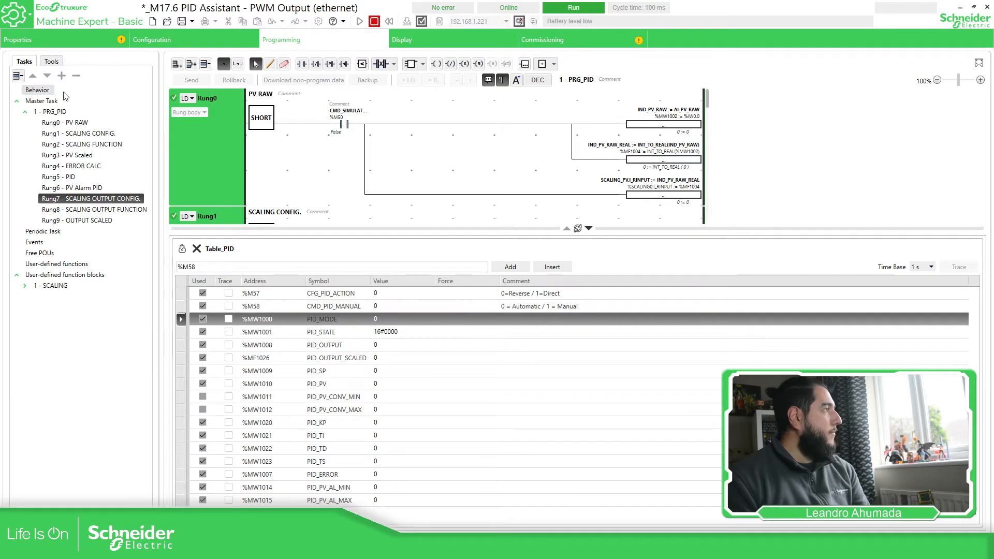
pyautogui.click(58, 176)
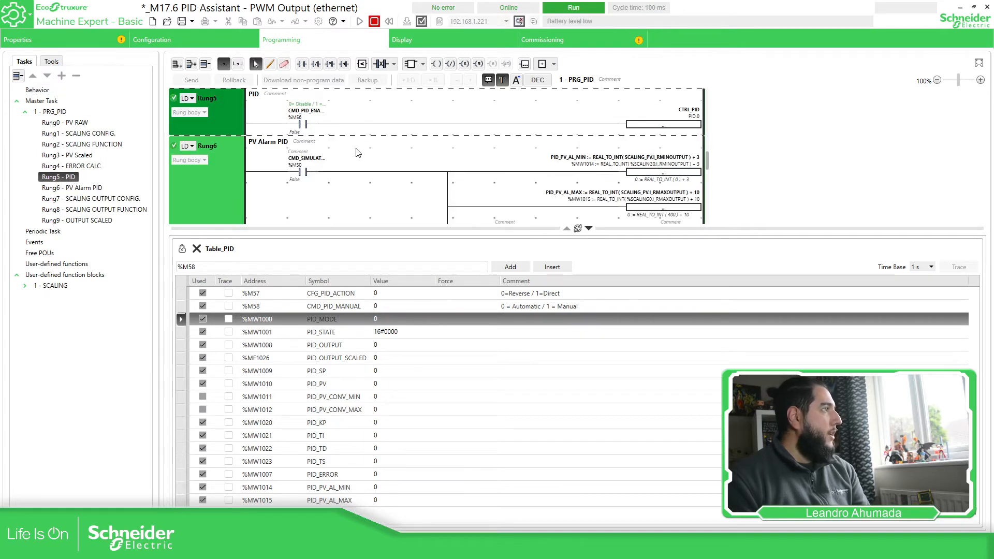
pyautogui.scroll(-1, 342, 165)
# Force CMD_PID_ENA to True and set PID_MODE to 1.
pyautogui.scroll(1, 318, 125)
pyautogui.scroll(1, 325, 136)
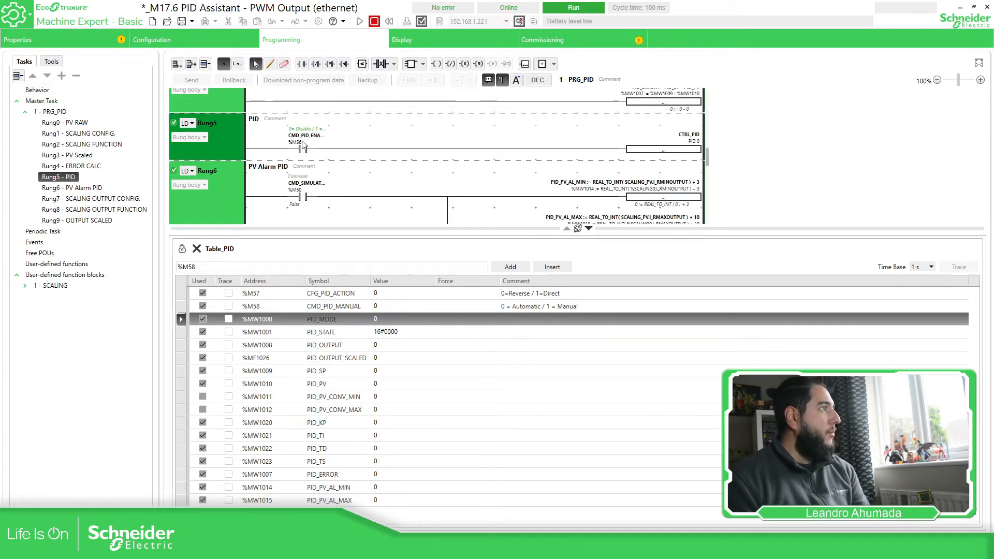
pyautogui.click(314, 166)
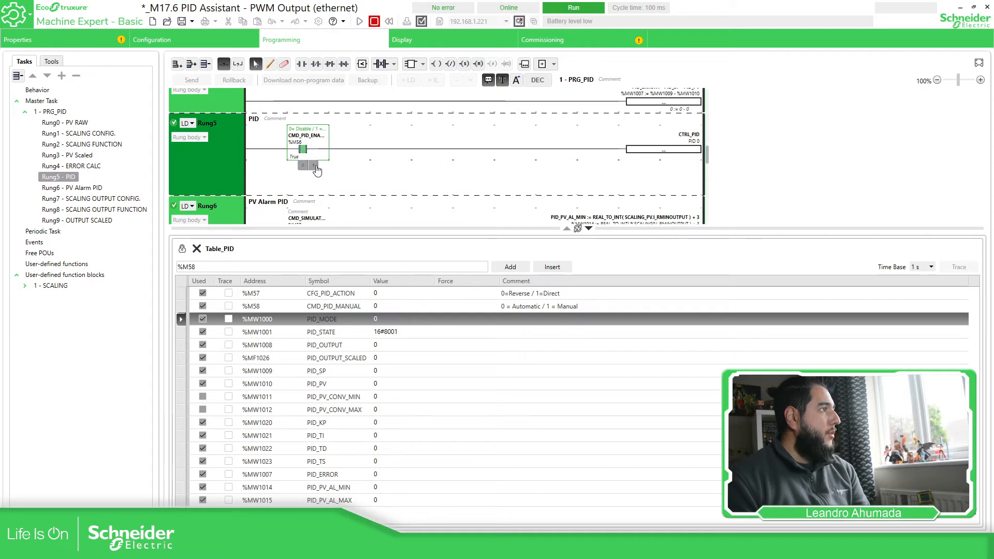
pyautogui.doubleClick(384, 321)
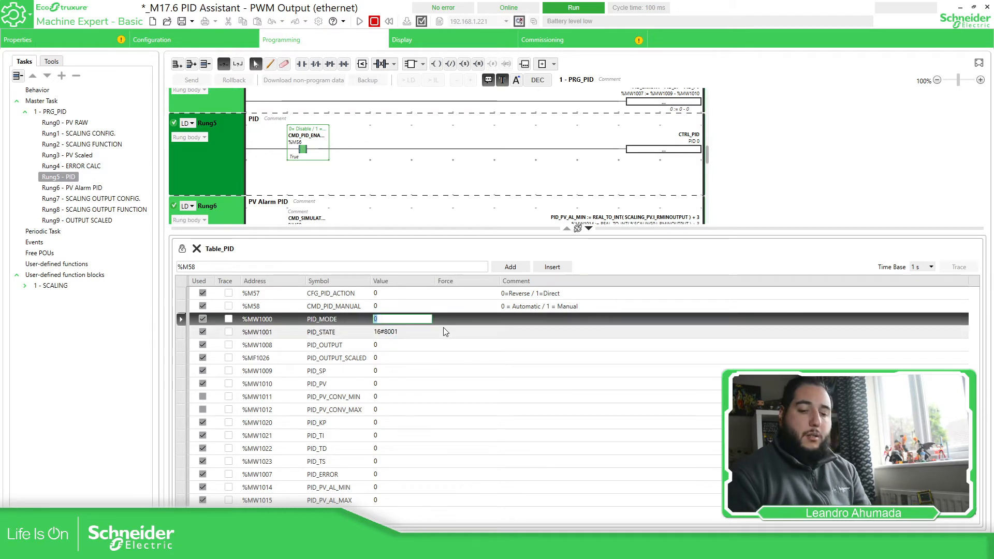
pyautogui.write('1')
pyautogui.press('Return')
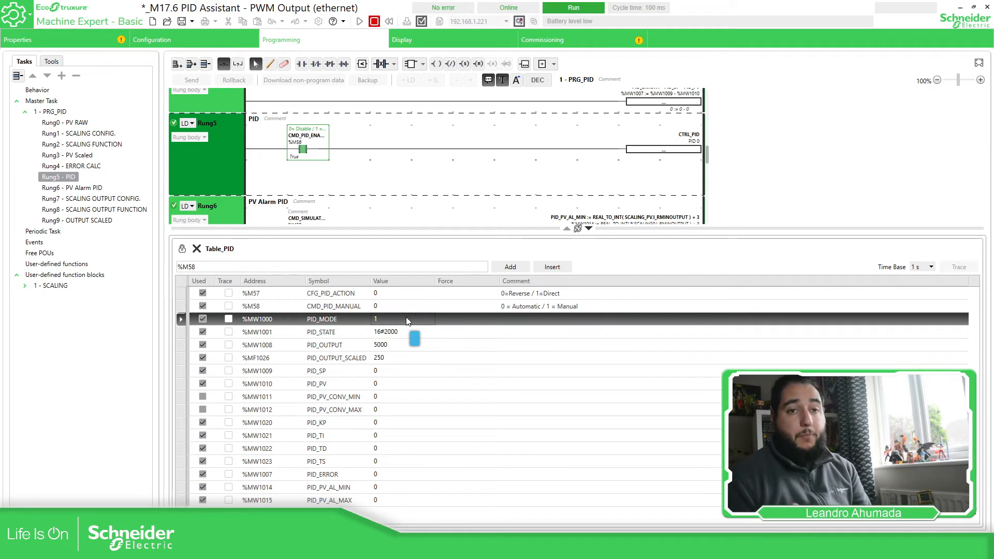
# Set the PID_TS sample time to 100.
pyautogui.click(382, 424)
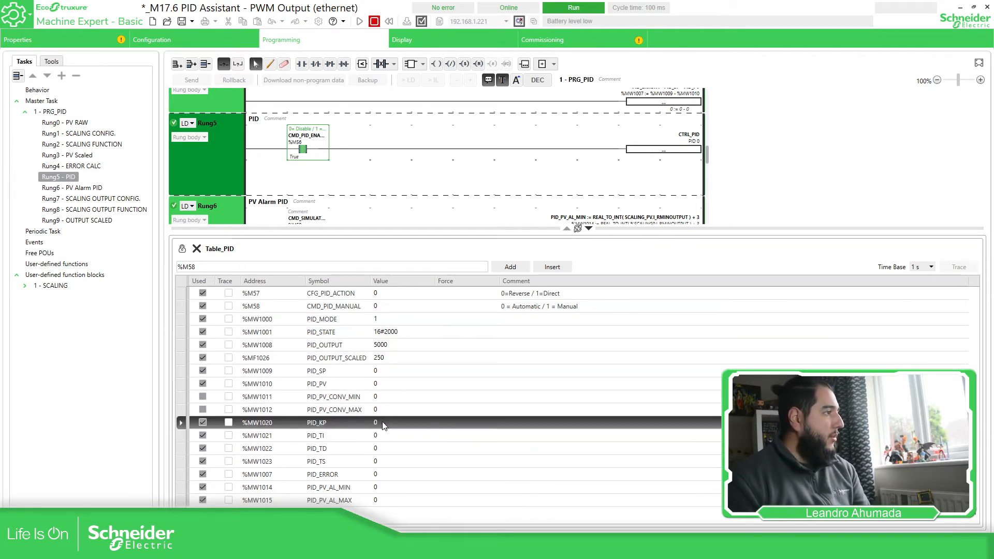
pyautogui.click(385, 438)
pyautogui.click(383, 451)
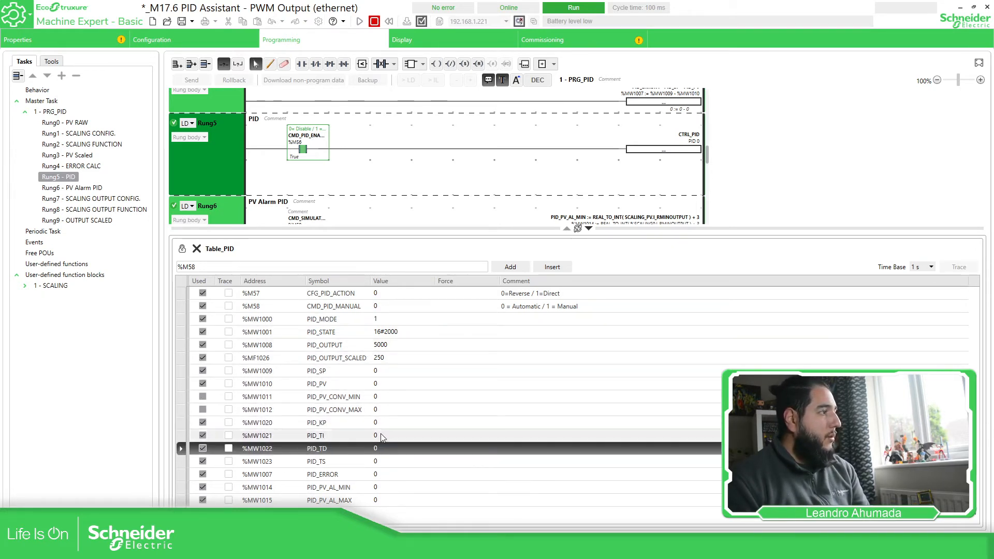
pyautogui.doubleClick(384, 461)
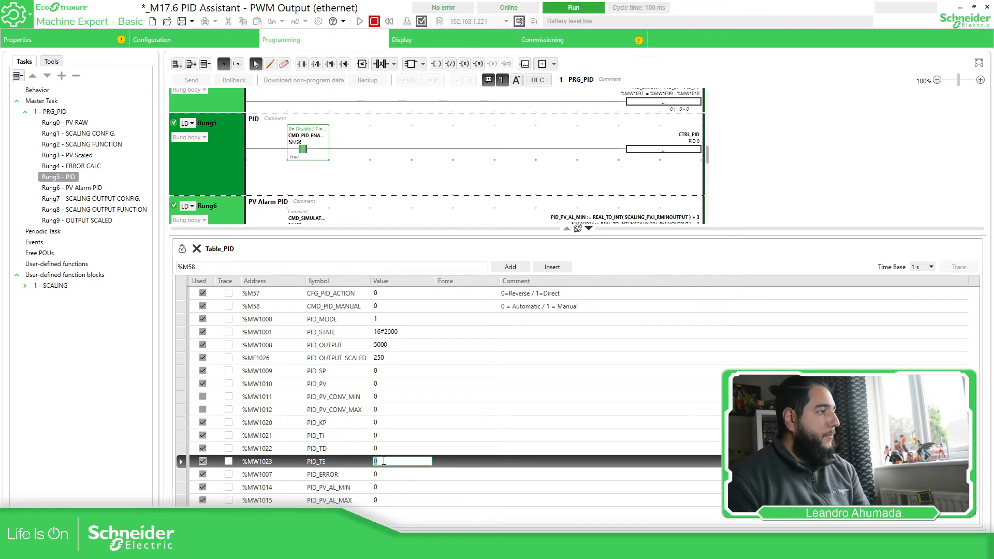
pyautogui.write('100')
pyautogui.press('Return')
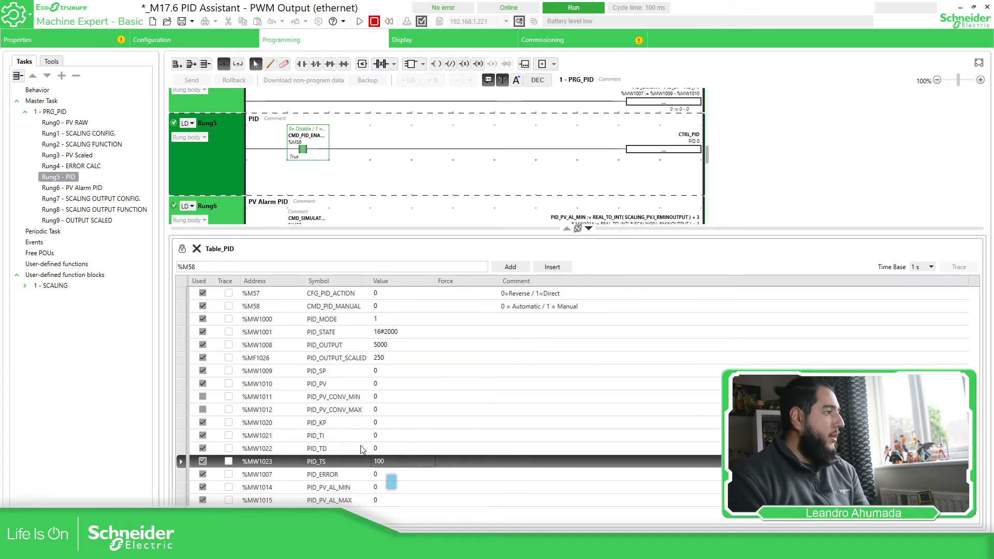
# Set PID_KP to 10, leaving PID_SP at 0.
pyautogui.doubleClick(383, 424)
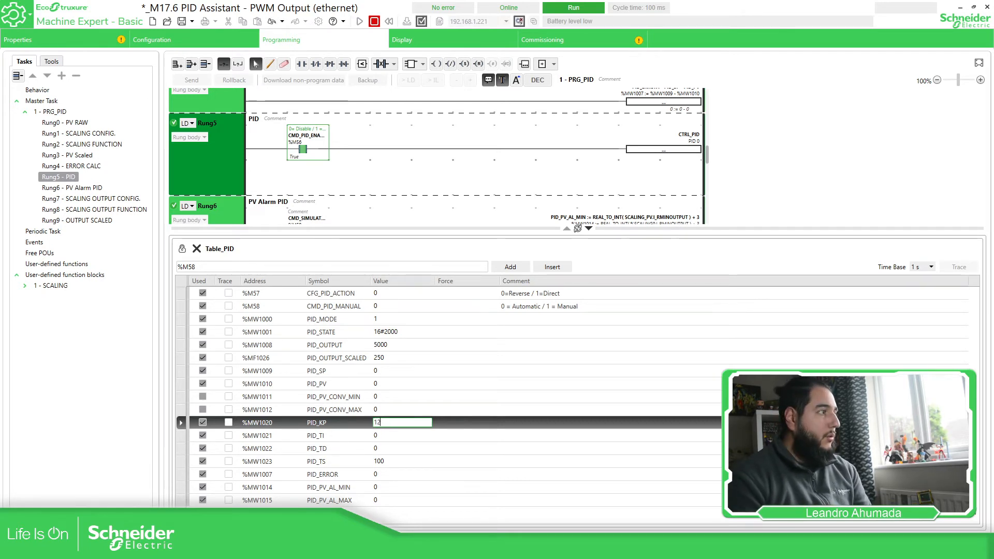
pyautogui.press('Return')
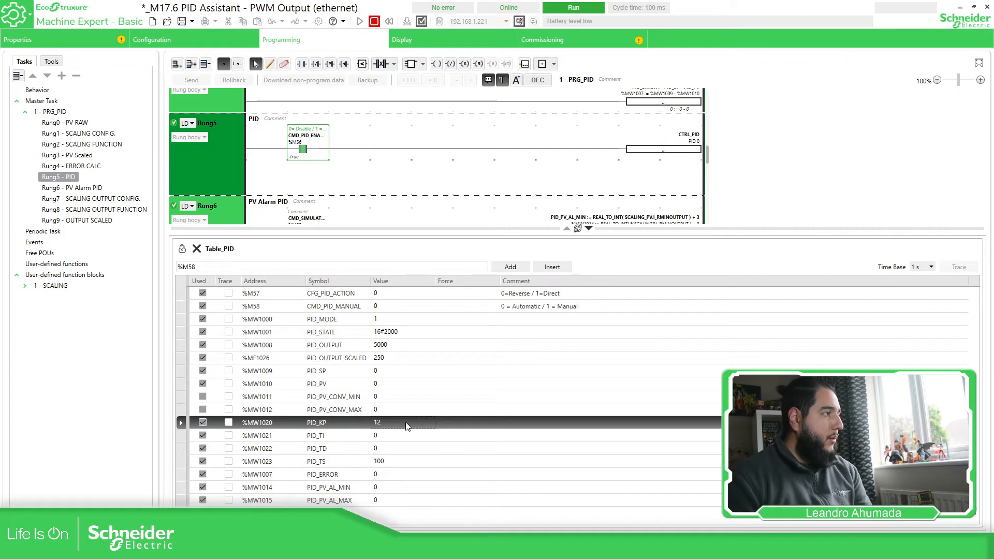
pyautogui.click(406, 424)
pyautogui.write('10')
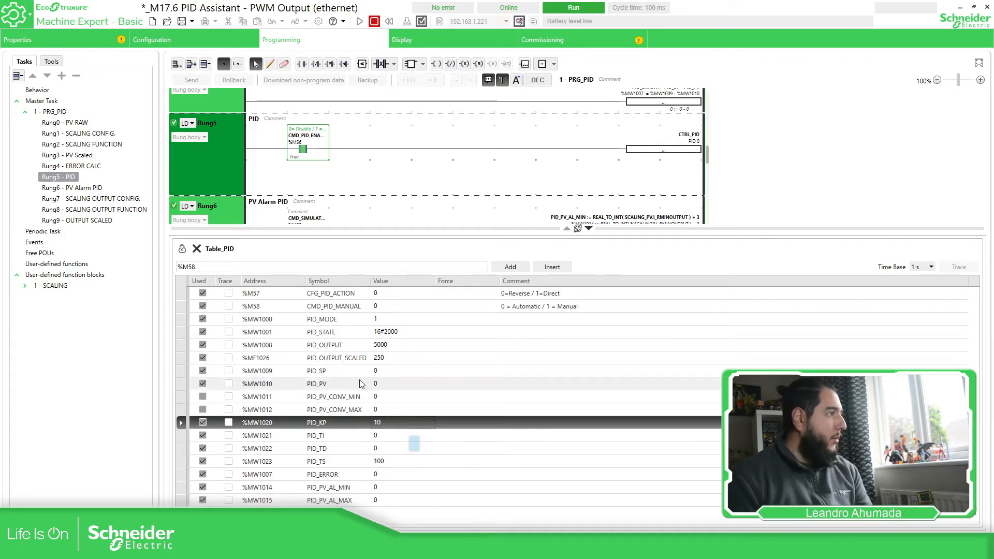
pyautogui.click(342, 374)
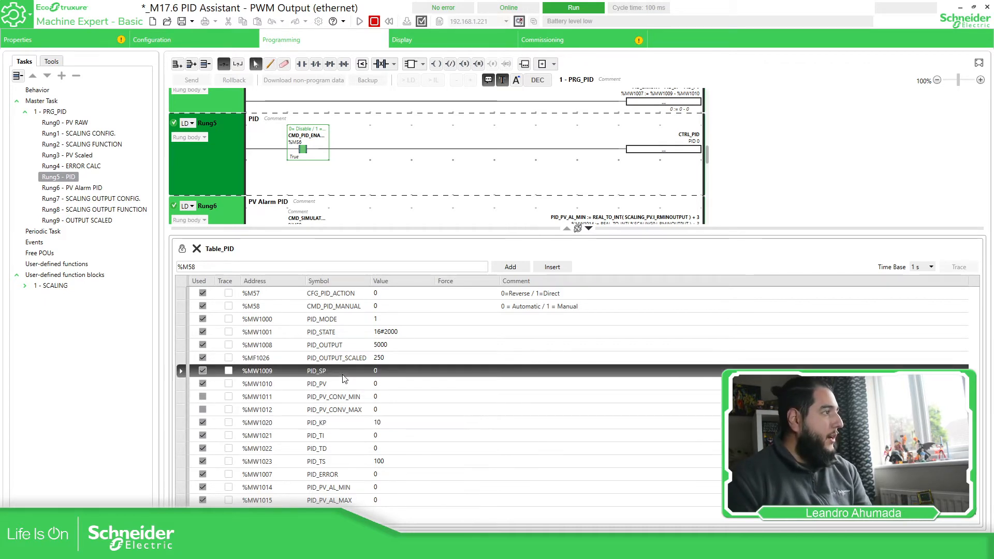
pyautogui.click(388, 371)
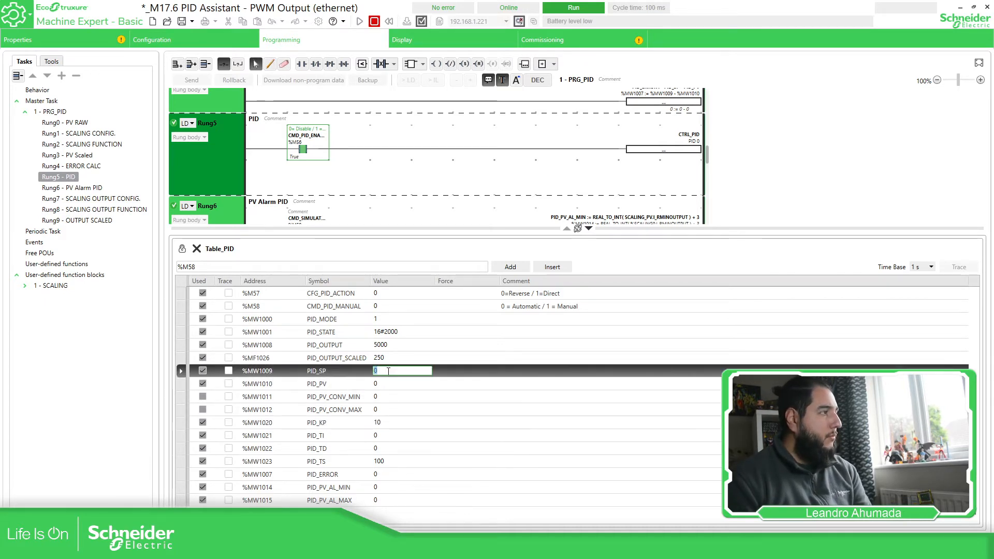
pyautogui.click(352, 347)
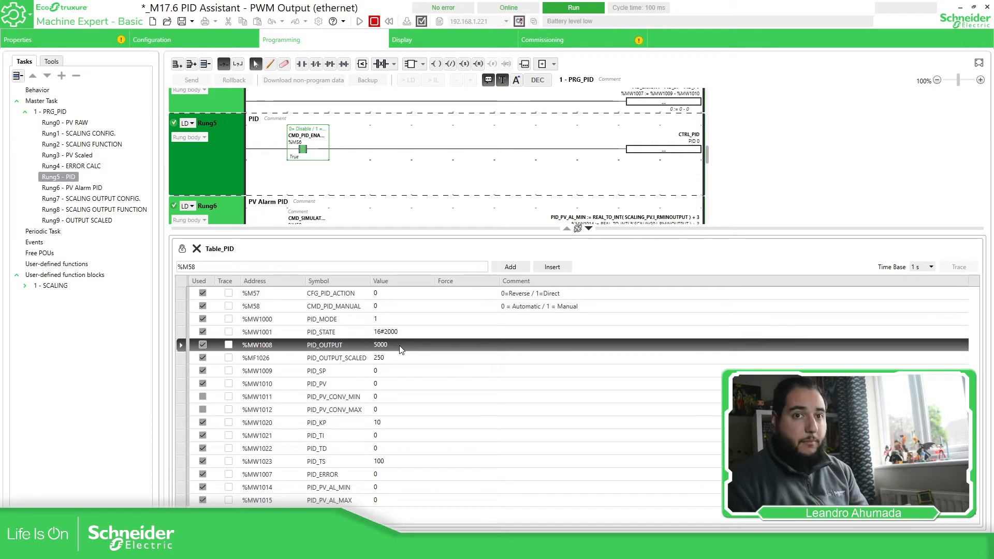
# Confirm the PID_SP setpoint of 230 and watch PID_OUTPUT.
pyautogui.doubleClick(382, 371)
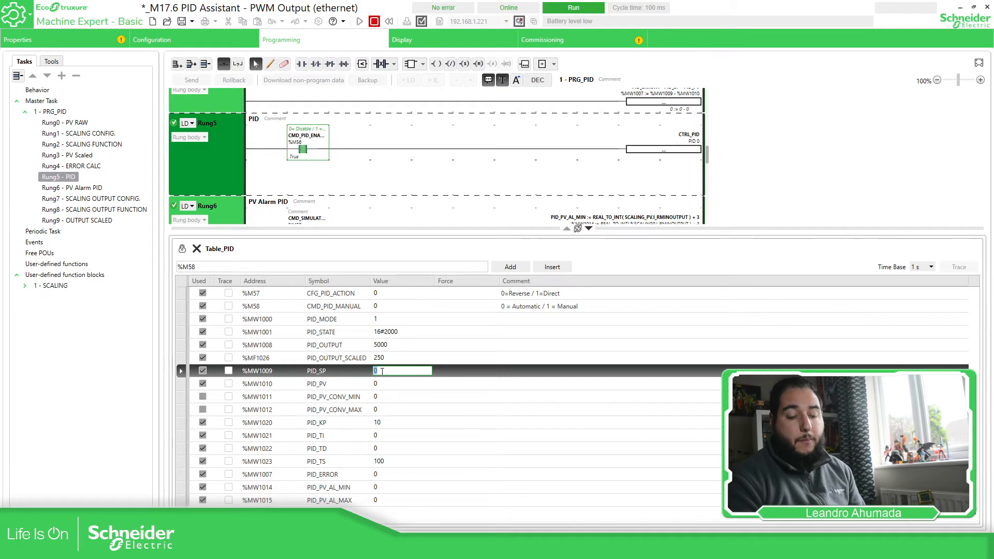
pyautogui.press('Return')
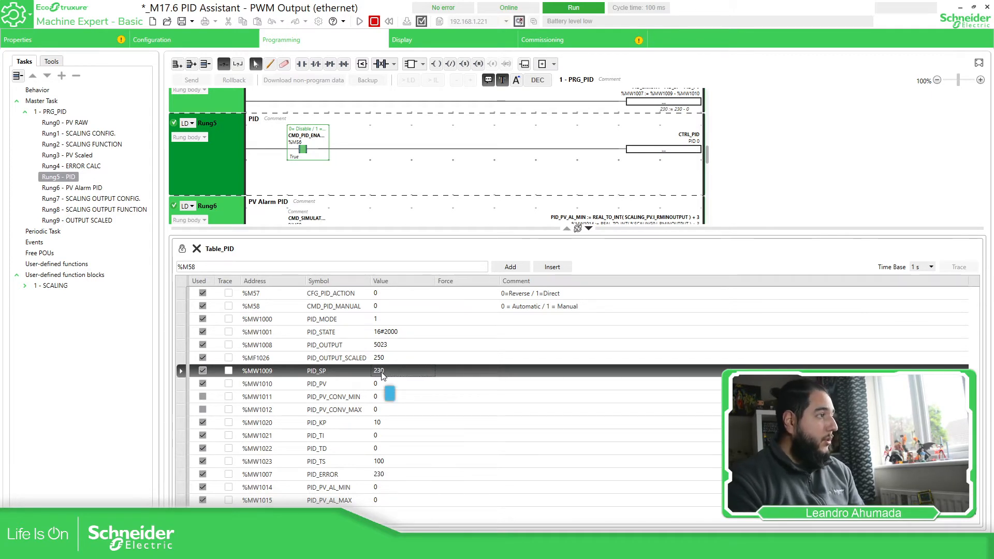
pyautogui.click(358, 384)
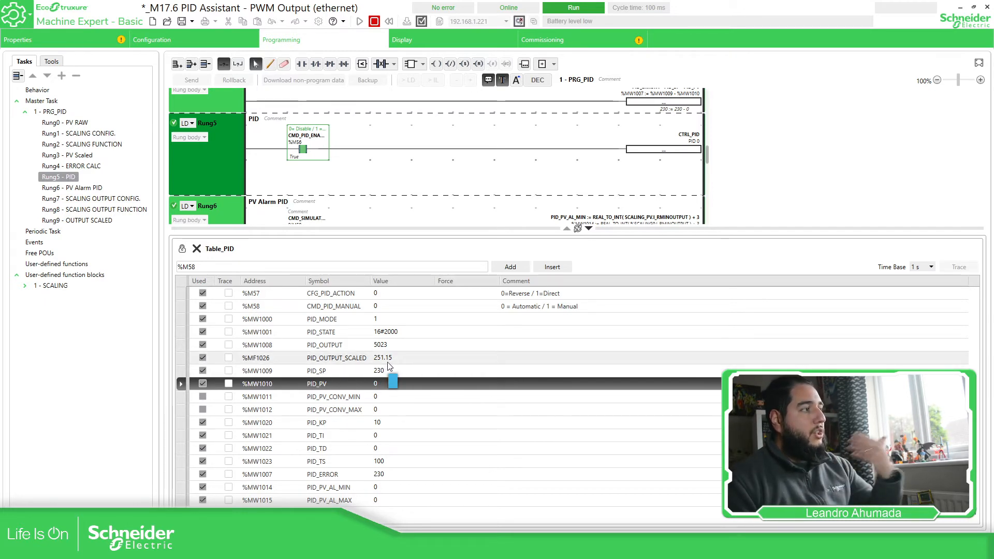
pyautogui.click(386, 346)
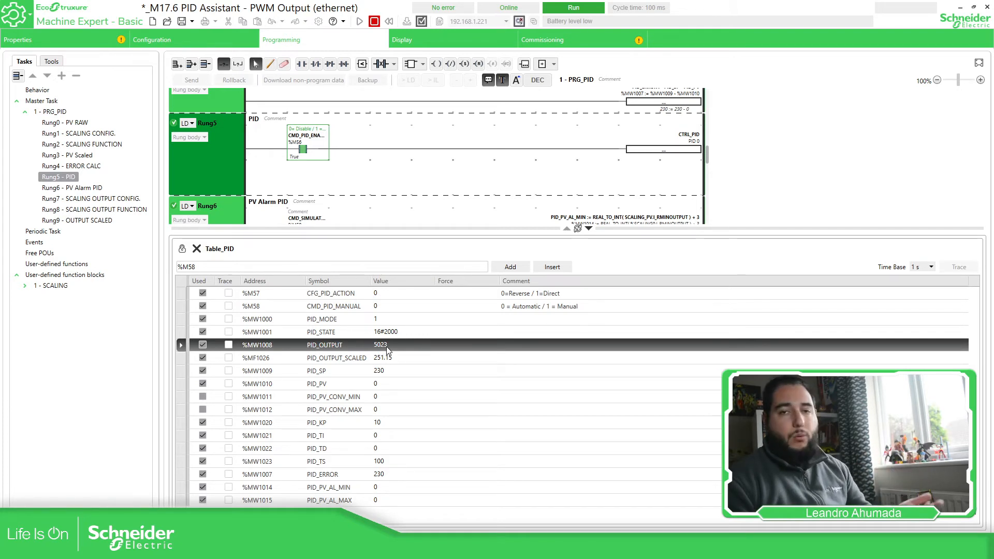
pyautogui.click(389, 425)
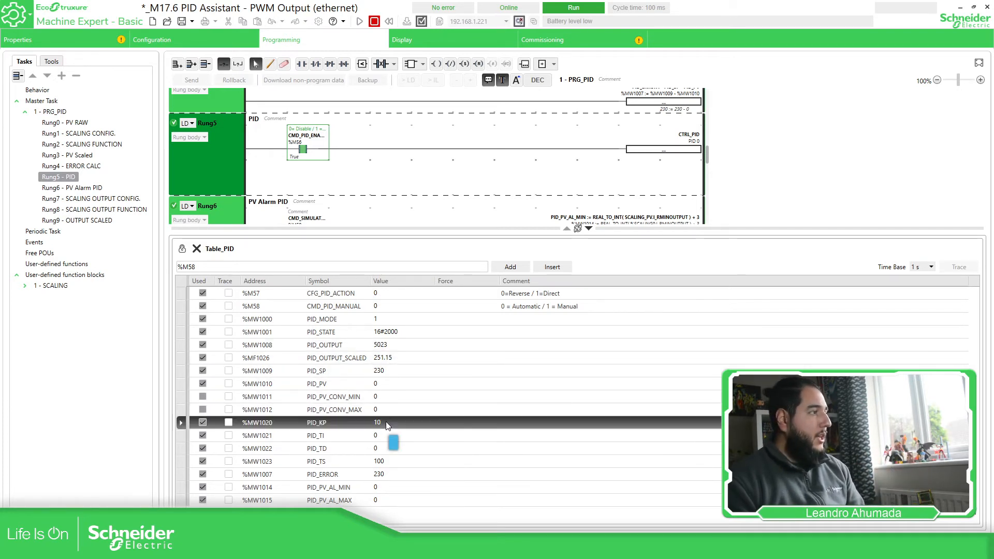
# Set PID_TD to 10.
pyautogui.click(385, 447)
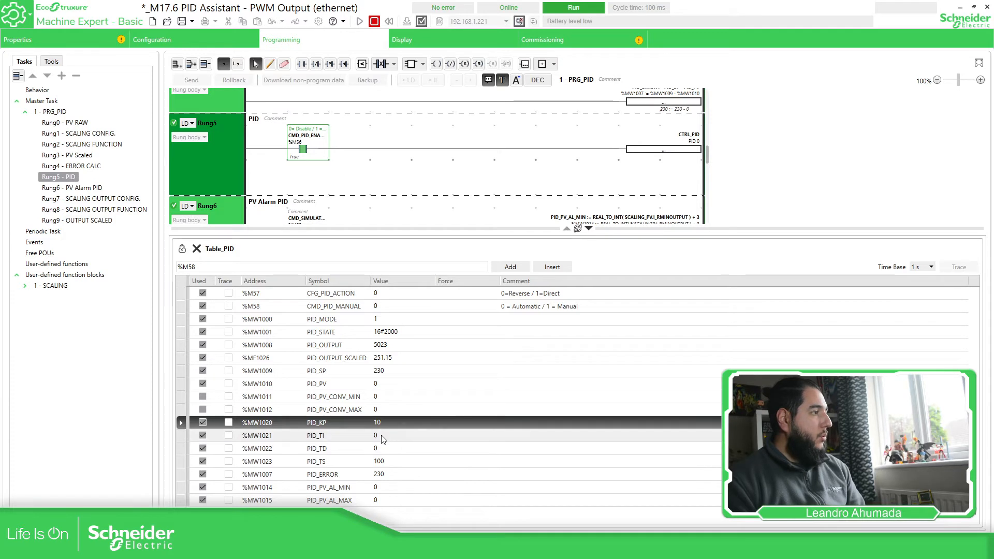
pyautogui.click(383, 448)
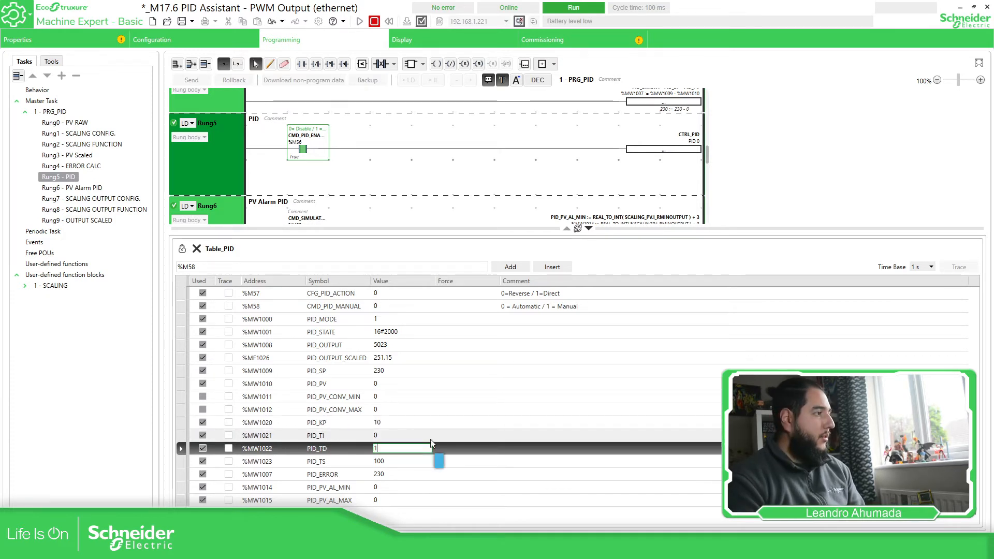
pyautogui.press('Return')
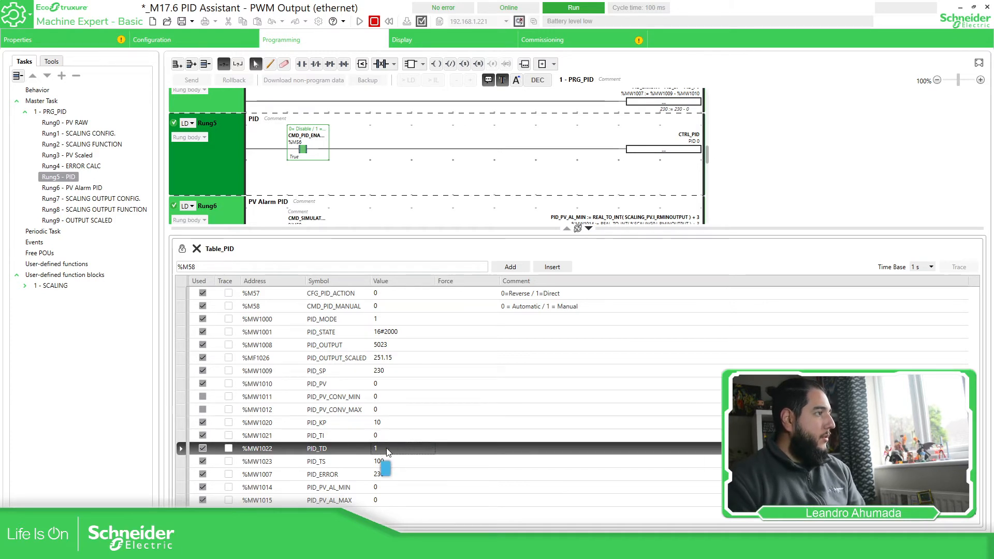
pyautogui.click(388, 448)
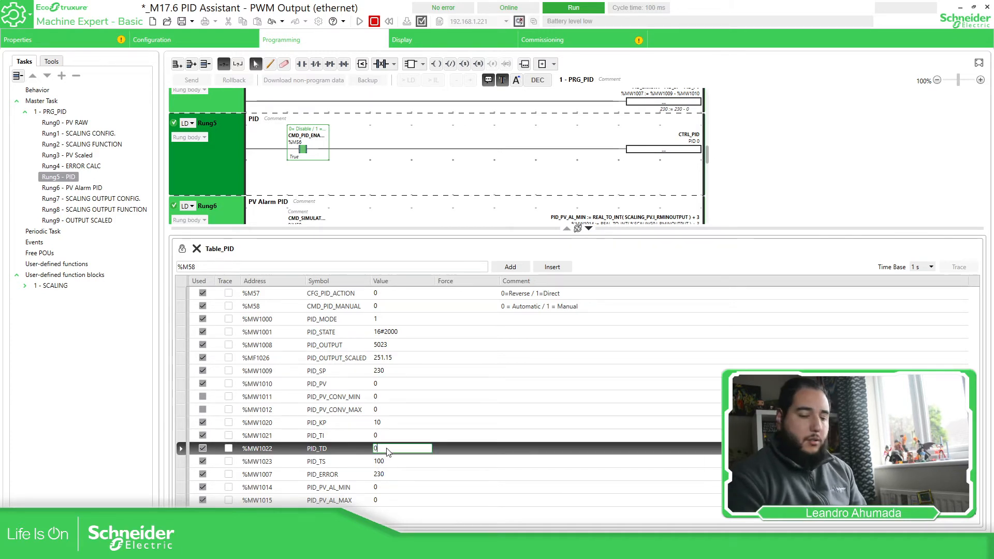
pyautogui.press('Return')
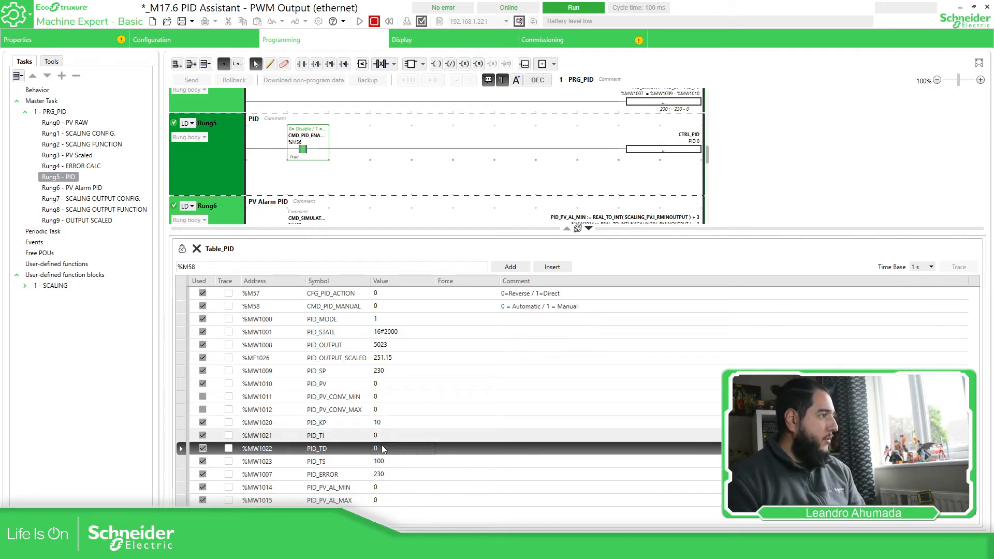
pyautogui.click(383, 448)
pyautogui.write('10')
pyautogui.press('Return')
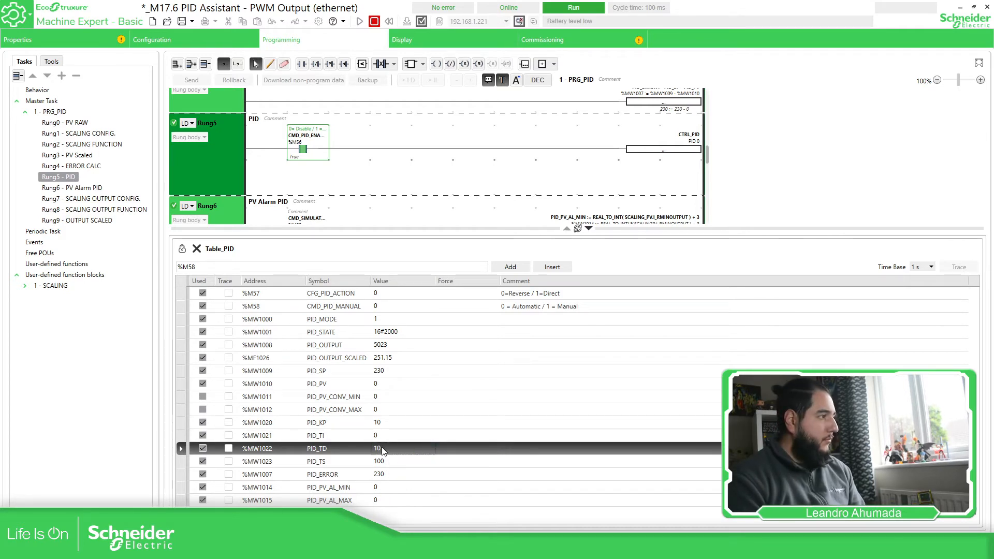
# Set PID_TI to 1 and watch PID_OUTPUT climb to 8933.
pyautogui.click(393, 435)
pyautogui.write('1')
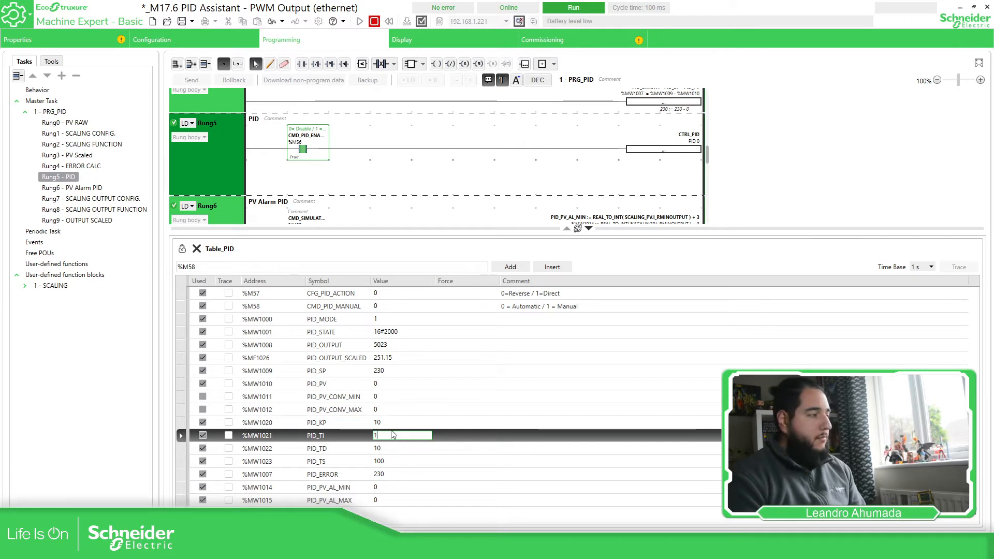
pyautogui.press('Return')
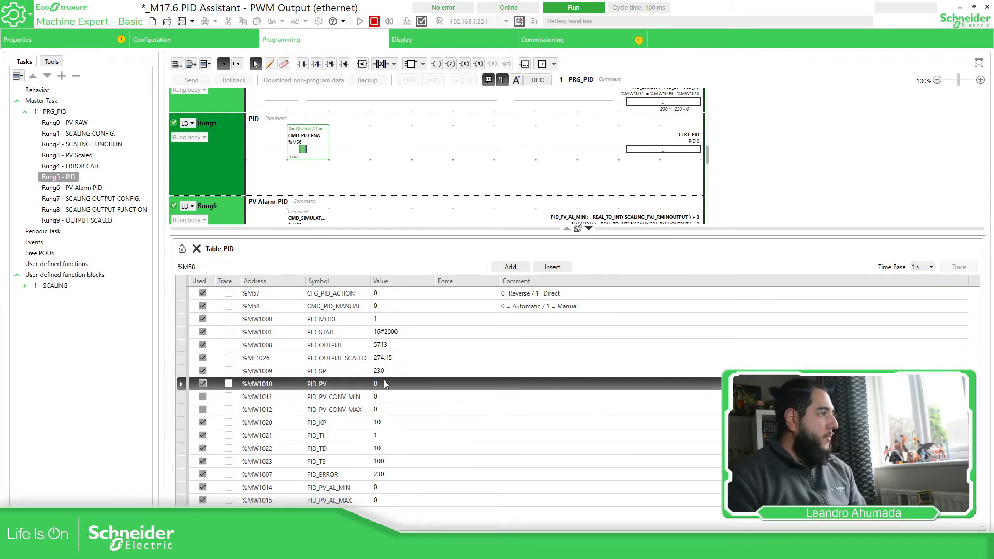
pyautogui.click(386, 348)
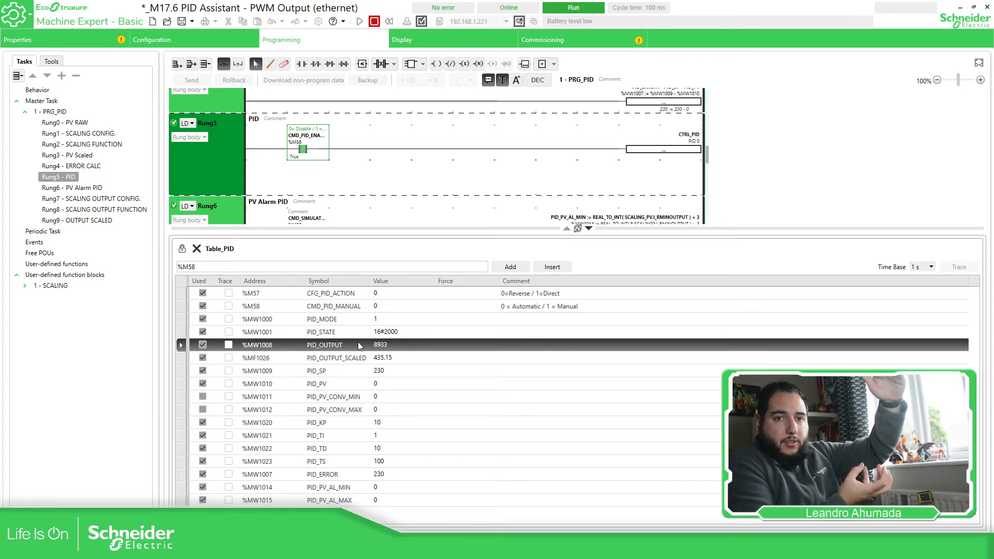
# Change the PID_SP setpoint to 480.
pyautogui.doubleClick(396, 371)
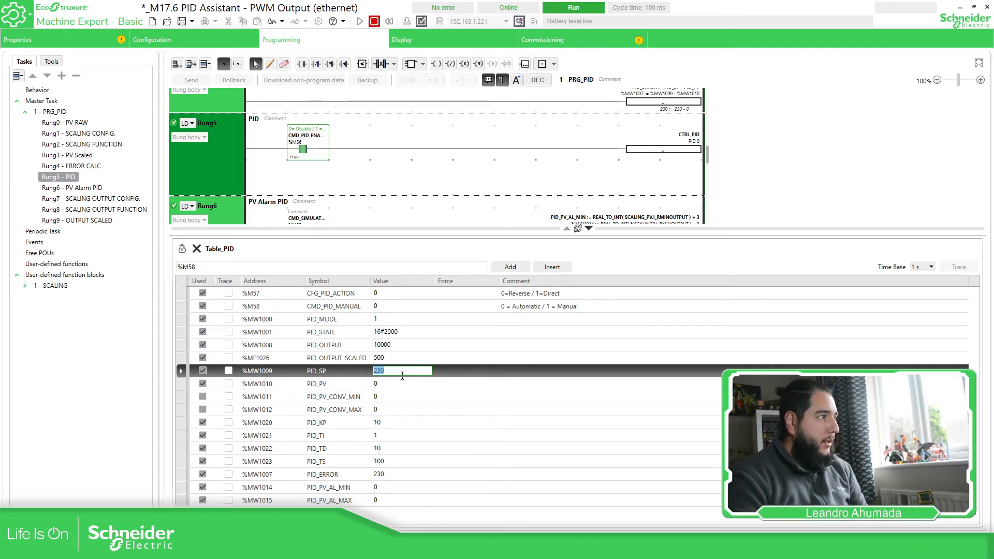
pyautogui.click(397, 346)
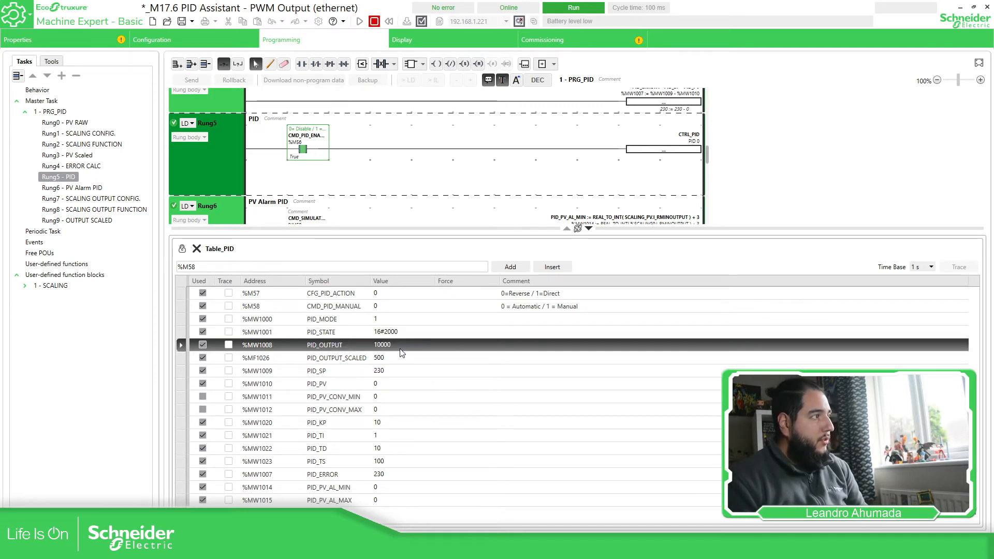
pyautogui.click(389, 371)
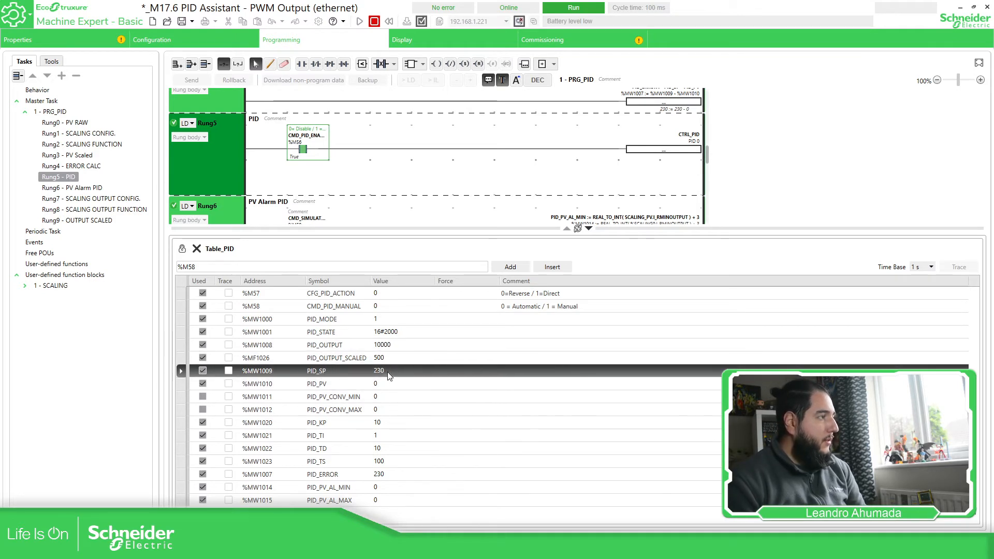
pyautogui.click(388, 372)
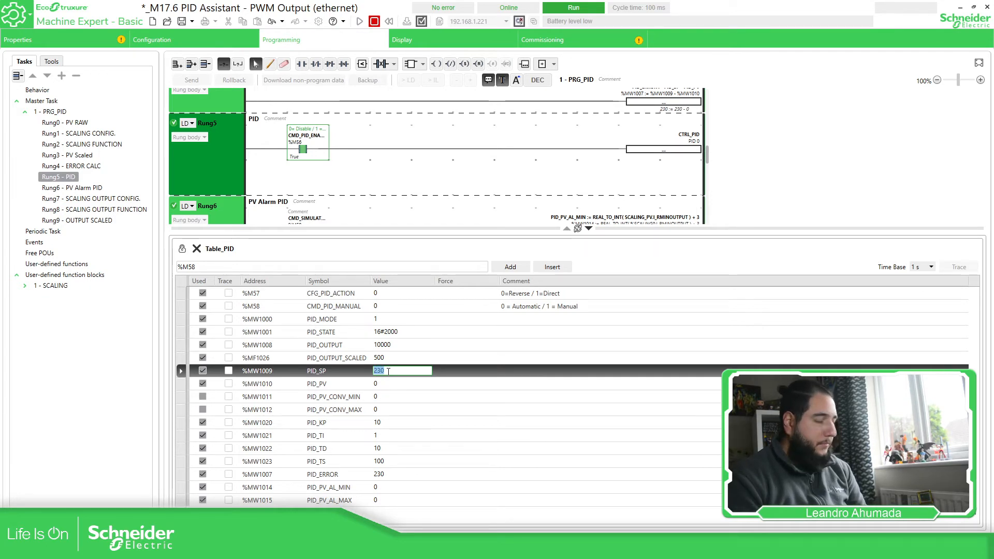
pyautogui.press('Return')
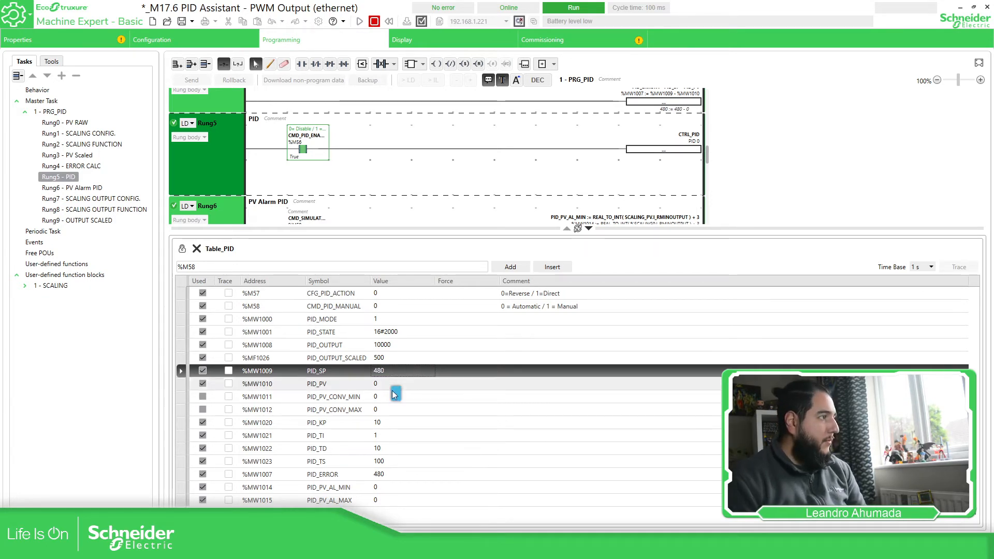
# Set the PID_TS sample time to 1.
pyautogui.doubleClick(386, 447)
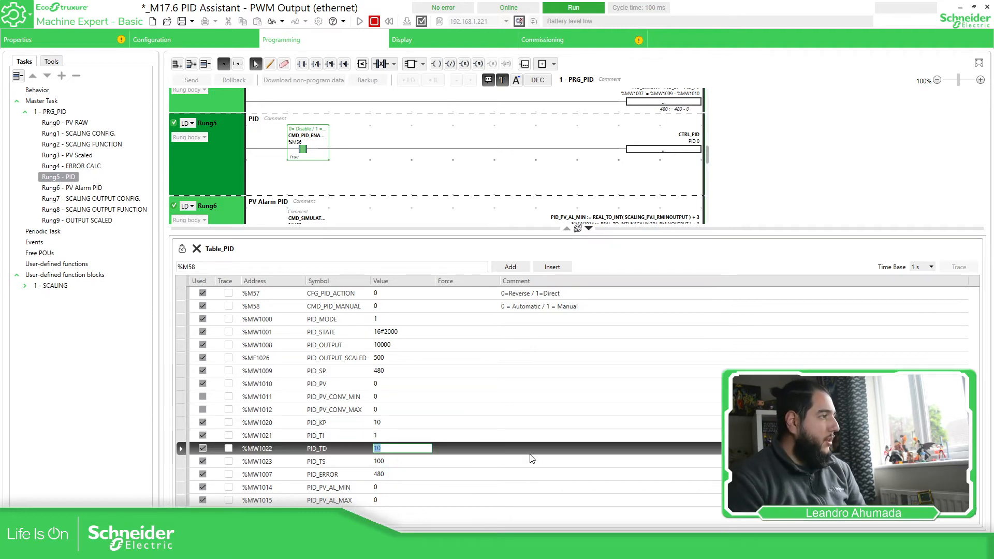
pyautogui.doubleClick(399, 461)
pyautogui.write('1')
pyautogui.press('Return')
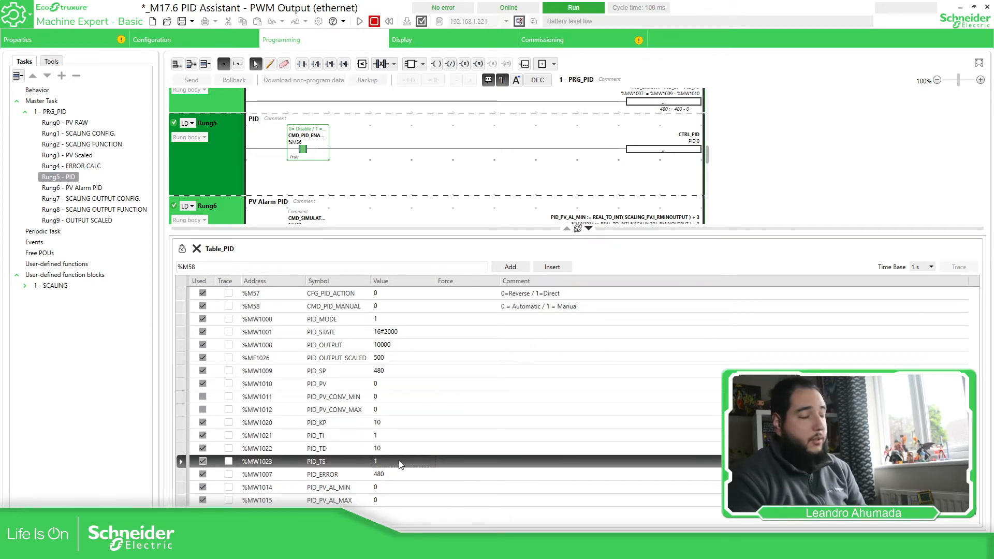
# Set both PID_TI and PID_TD to 0.
pyautogui.click(386, 448)
pyautogui.click(385, 447)
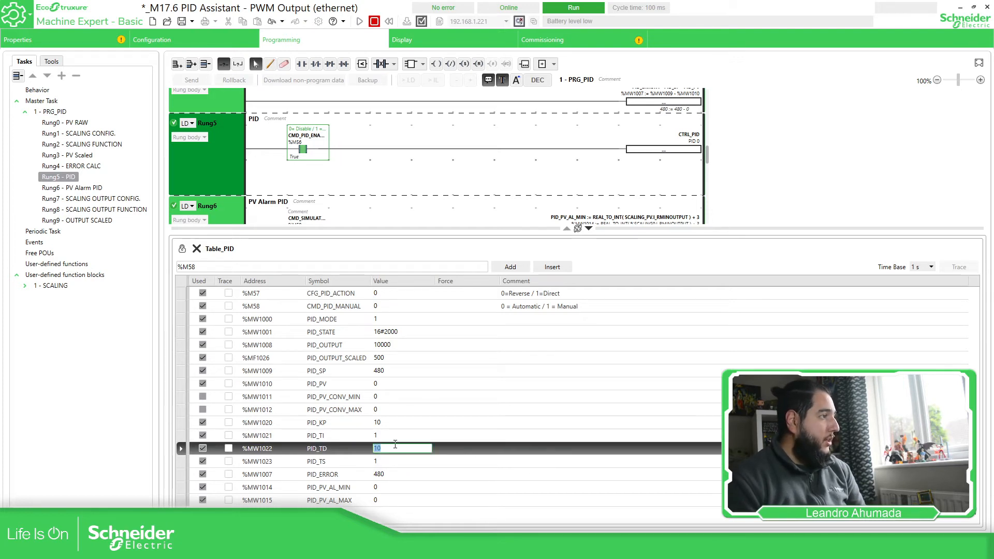
pyautogui.click(386, 435)
pyautogui.click(386, 434)
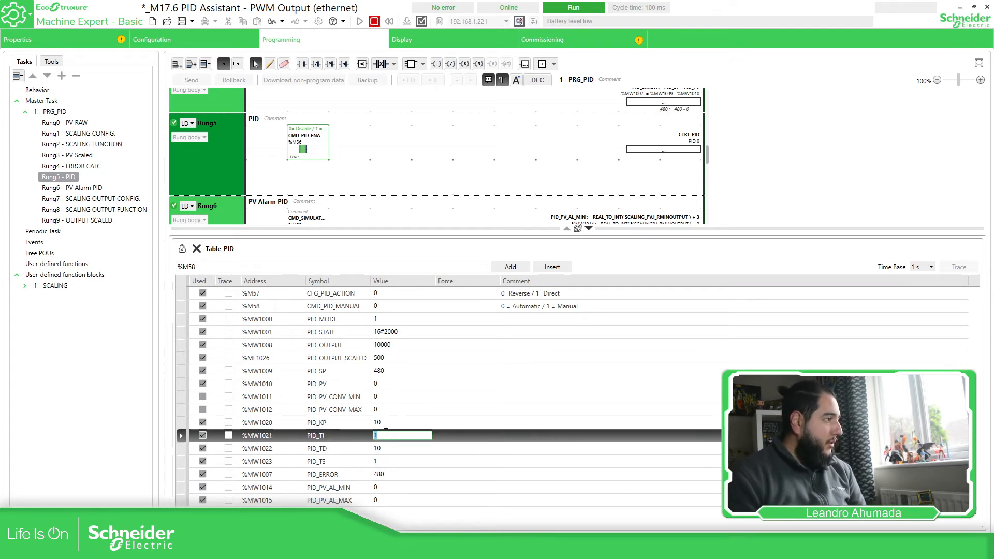
pyautogui.write('0')
pyautogui.press('Return')
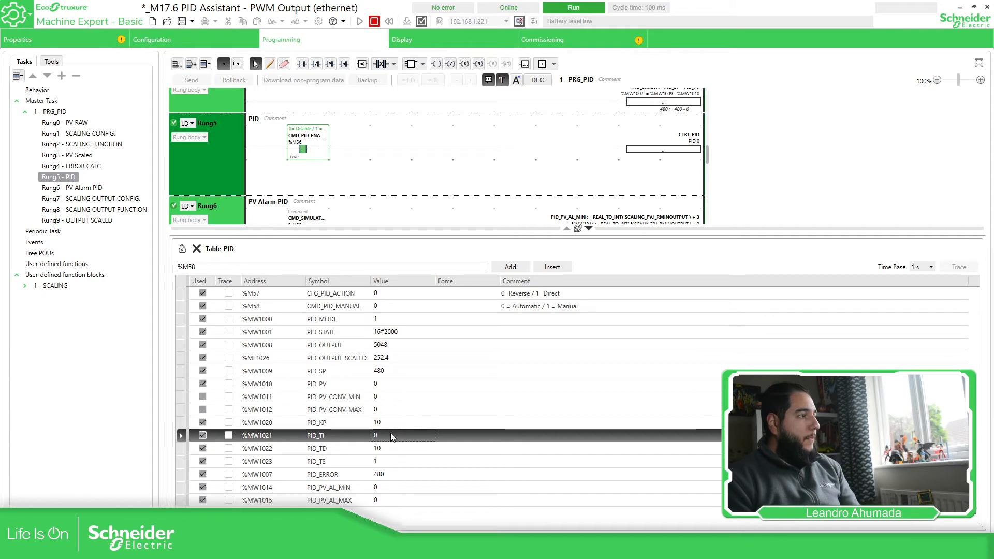
pyautogui.doubleClick(388, 448)
pyautogui.write('0')
pyautogui.press('Return')
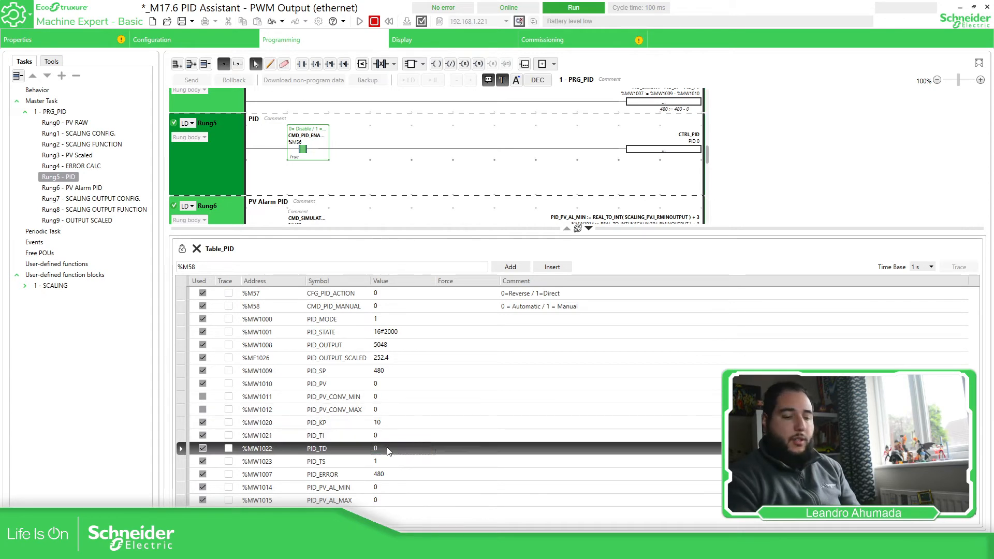
# Return PID_SP to 230, set PID_PV to 200 and watch PID_OUTPUT.
pyautogui.doubleClick(393, 384)
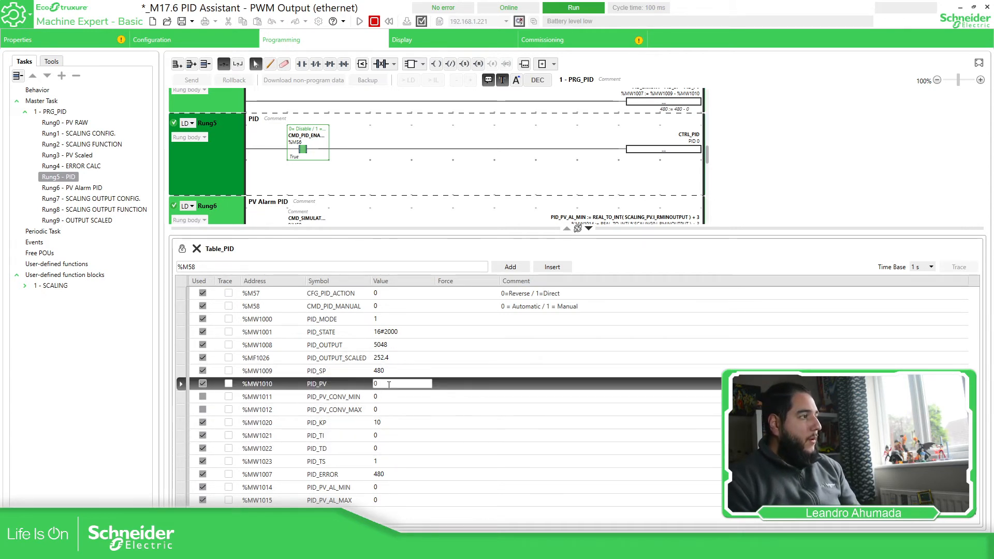
pyautogui.doubleClick(393, 371)
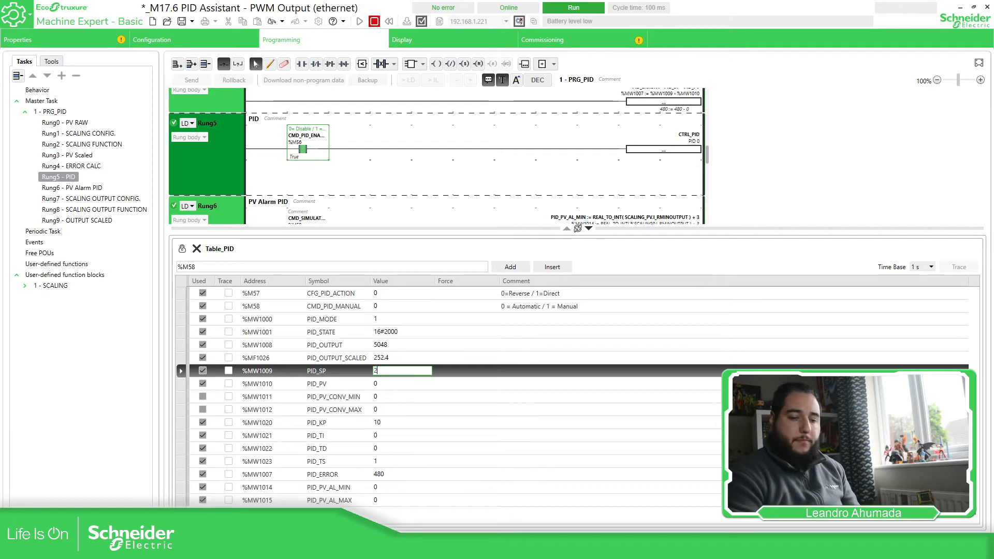
pyautogui.press('Return')
pyautogui.doubleClick(397, 384)
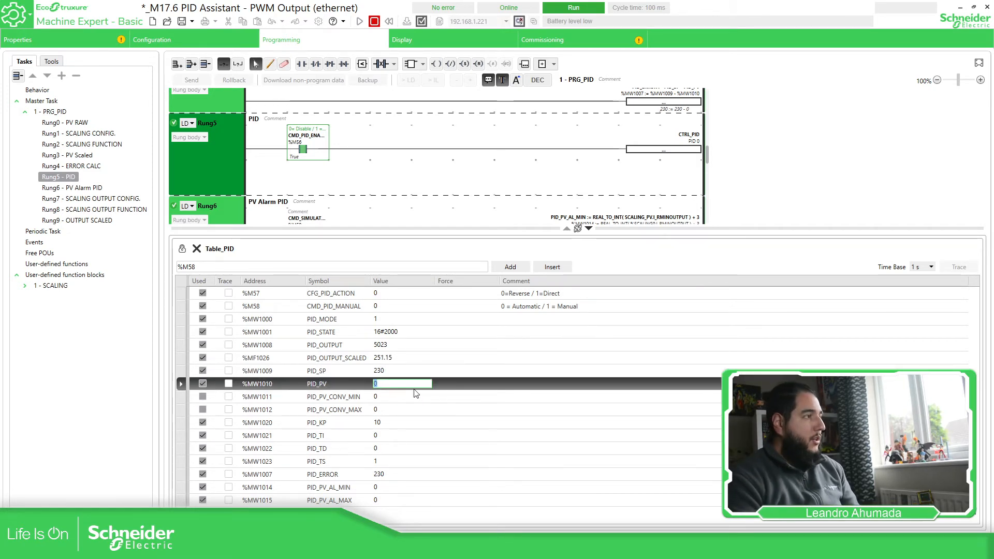
pyautogui.write('200')
pyautogui.press('Return')
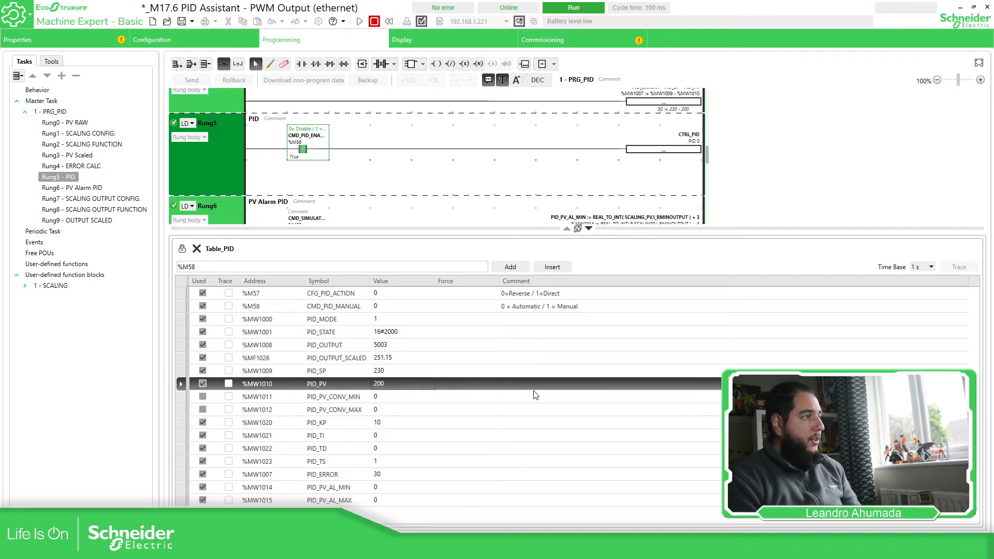
pyautogui.click(344, 349)
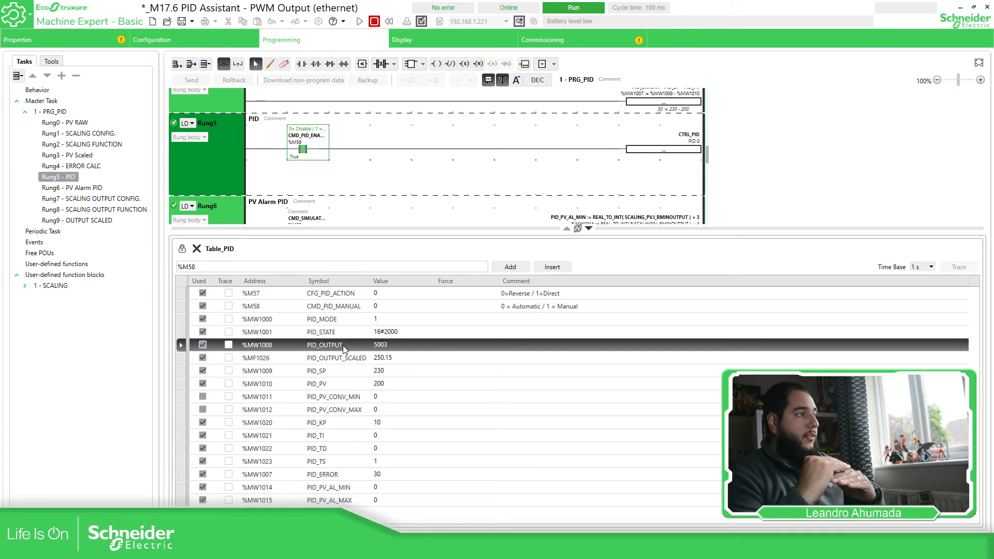
# Change PID_PV to 10 and check the PID_ERROR value.
pyautogui.doubleClick(386, 384)
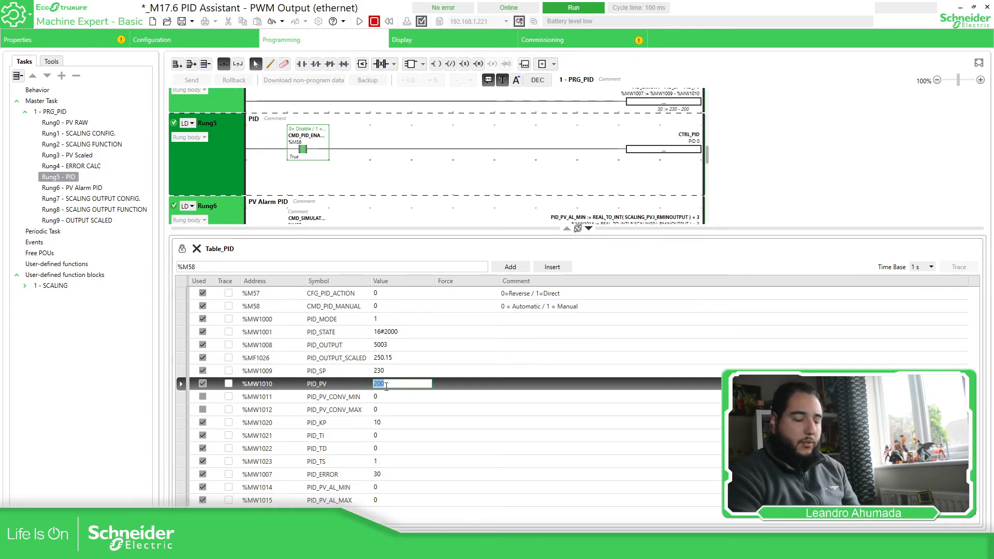
pyautogui.press('Return')
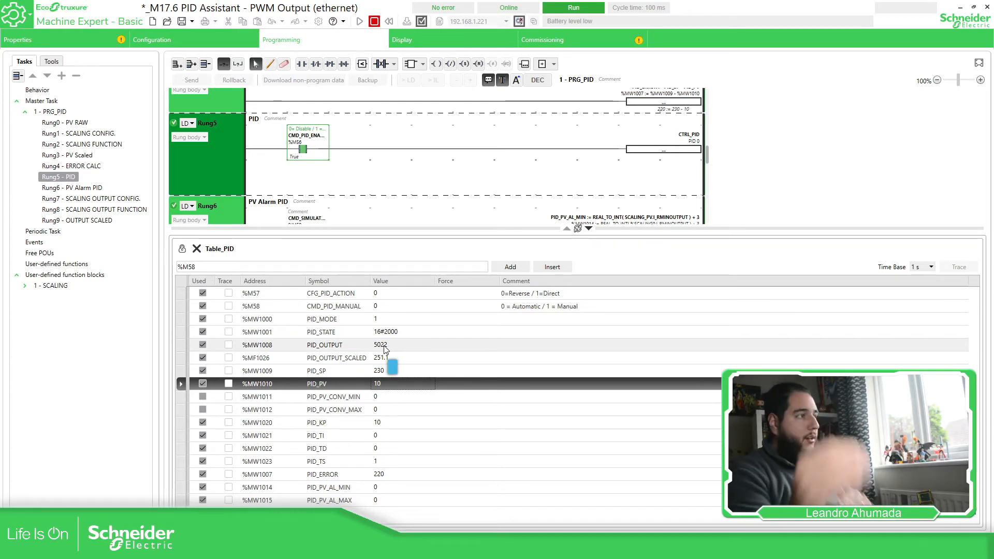
pyautogui.doubleClick(384, 383)
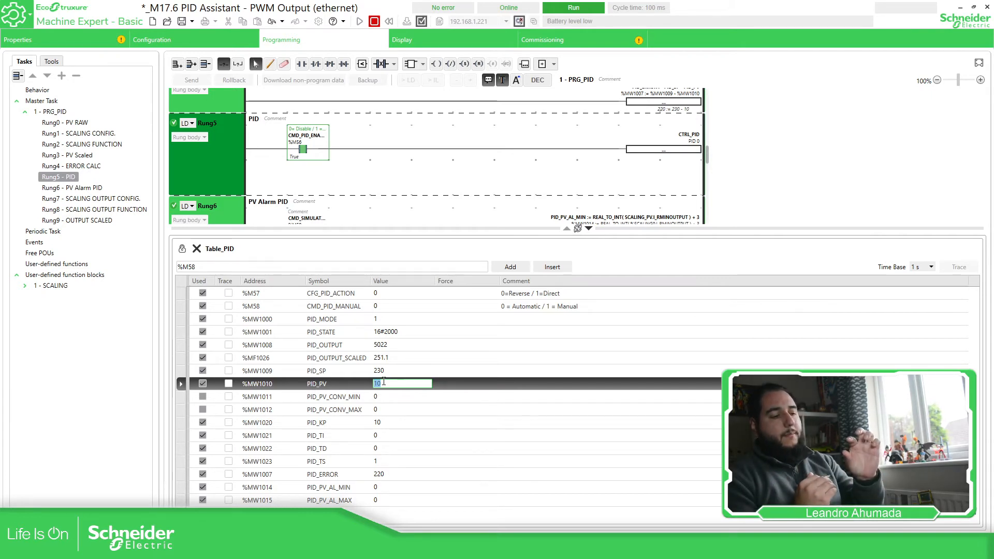
pyautogui.click(339, 374)
pyautogui.click(338, 382)
pyautogui.click(389, 476)
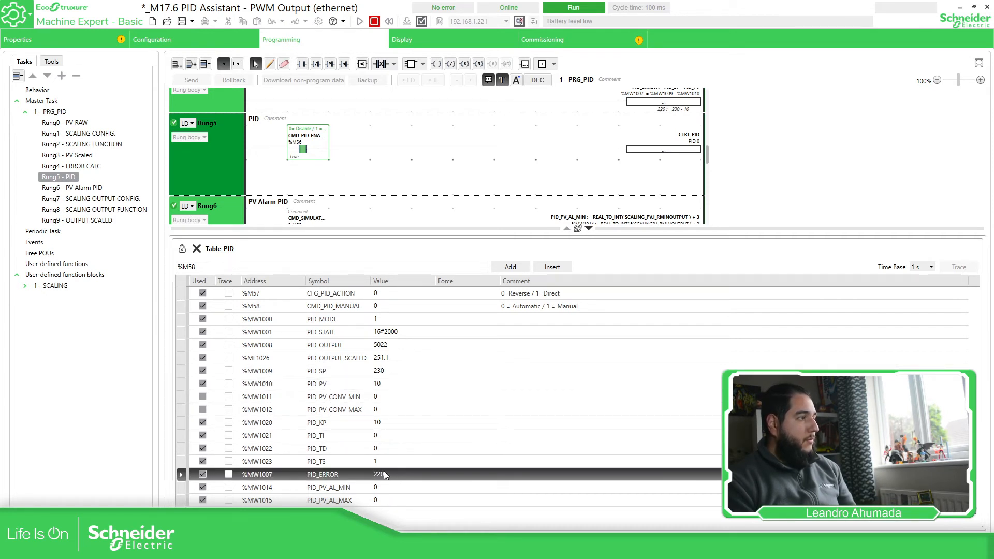
# Set PID_PV to 200, compare PID_ERROR and PID_OUTPUT, then match PID_PV to 230.
pyautogui.doubleClick(385, 384)
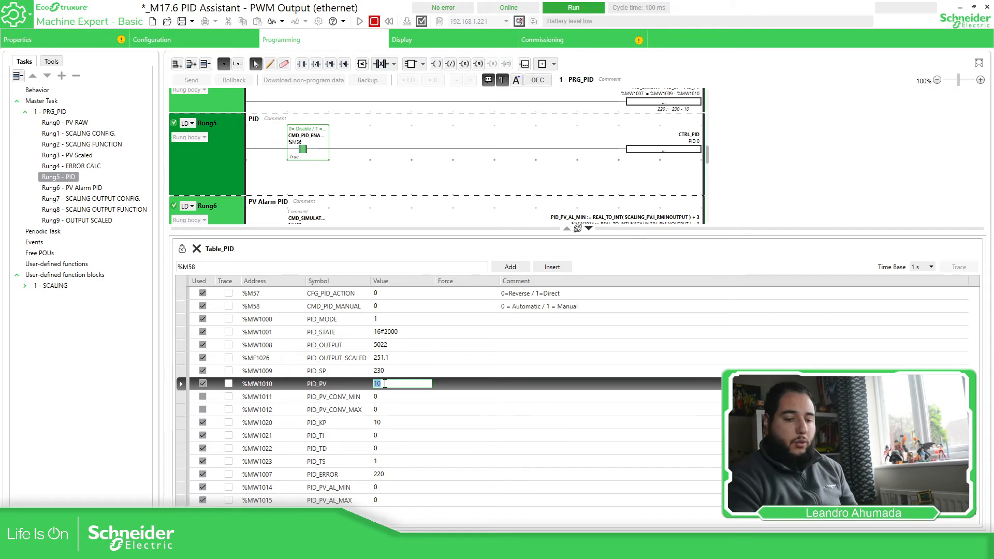
pyautogui.write('00')
pyautogui.press('Return')
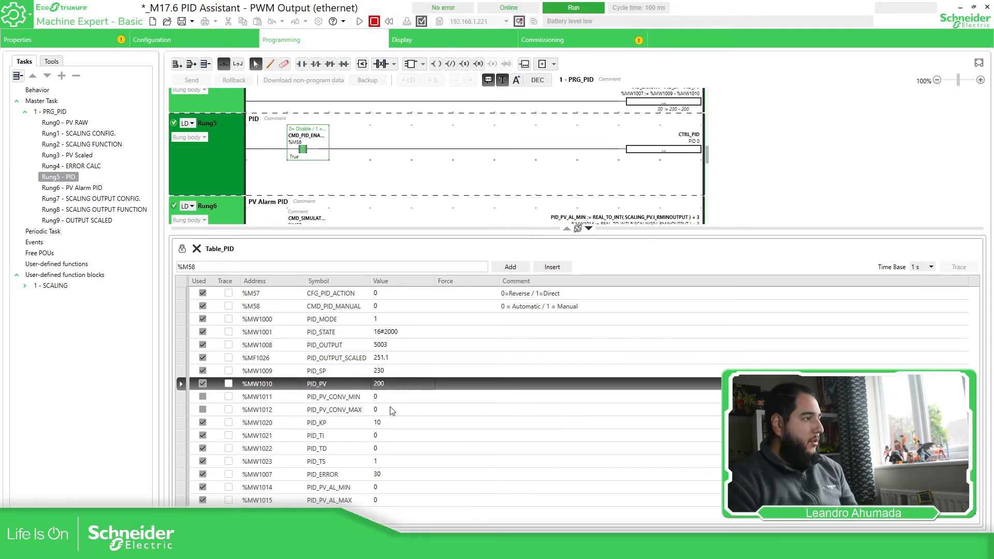
pyautogui.click(389, 477)
pyautogui.click(391, 346)
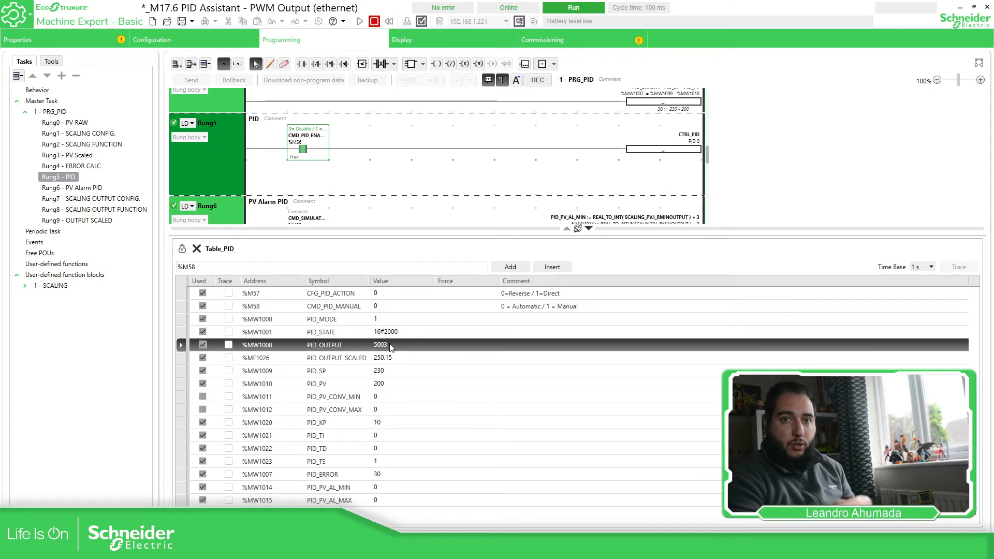
pyautogui.click(390, 383)
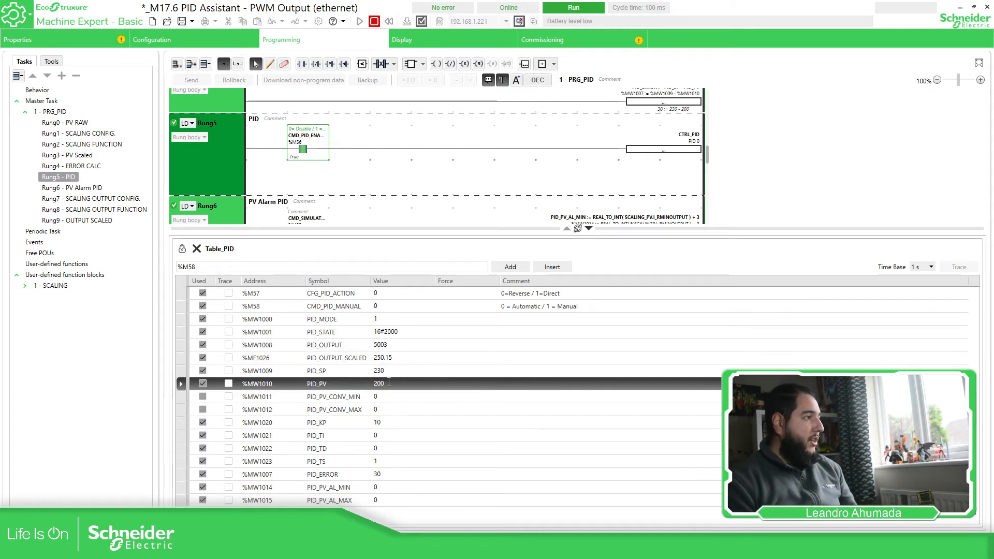
pyautogui.click(389, 384)
pyautogui.write('230')
pyautogui.press('Return')
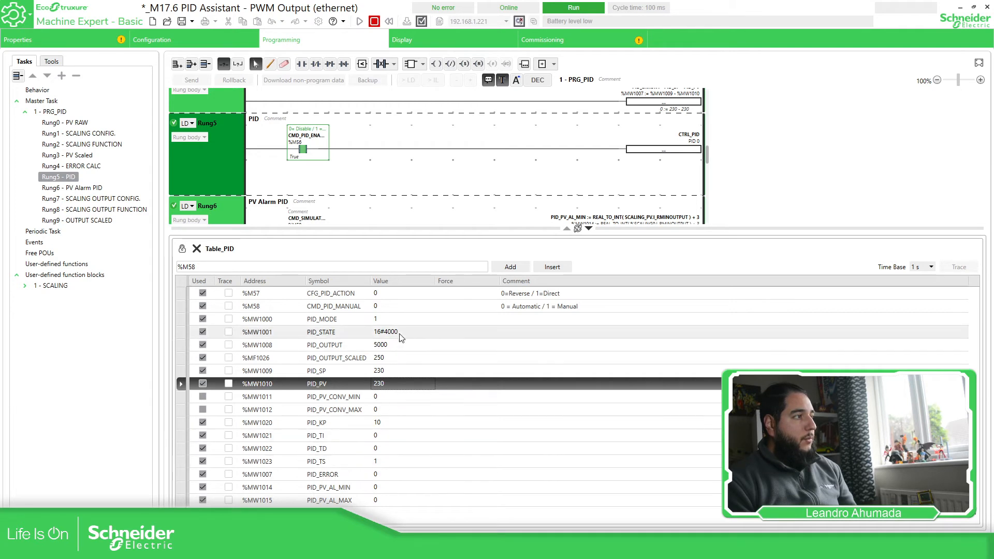
# Set PID_PV to 0 and CFG_PID_ACTION to 1 (direct), so PID_OUTPUT drops toward 4977.
pyautogui.doubleClick(392, 384)
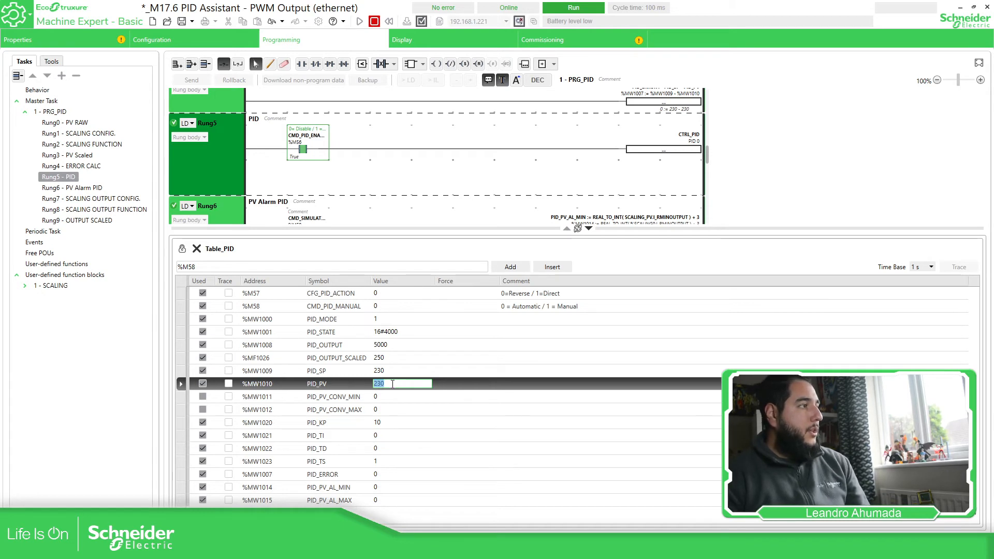
pyautogui.write('0')
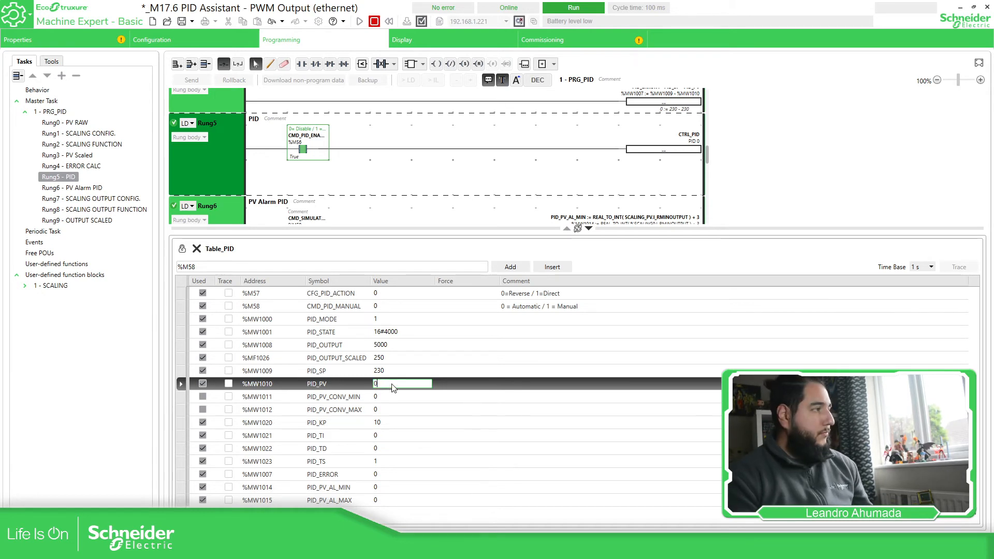
pyautogui.press('Return')
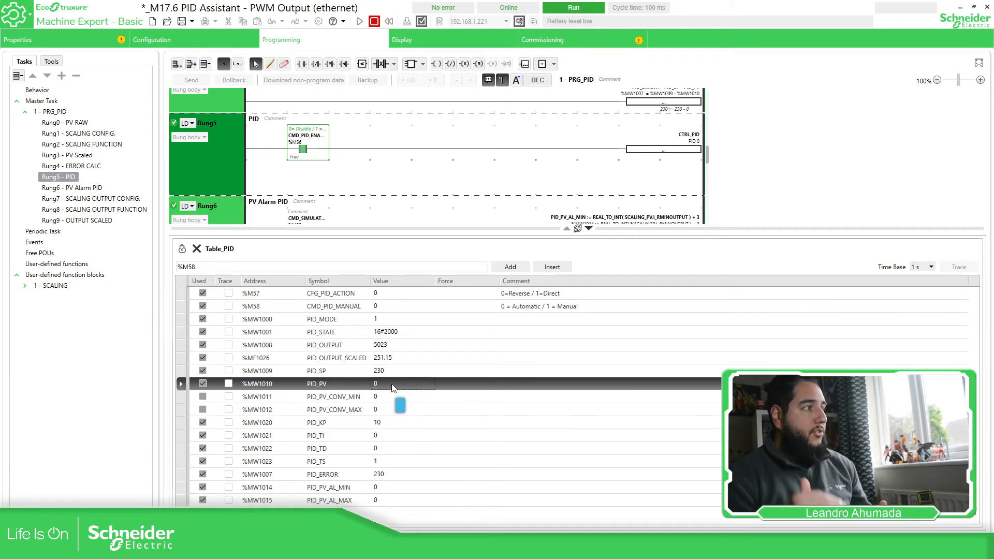
pyautogui.click(406, 347)
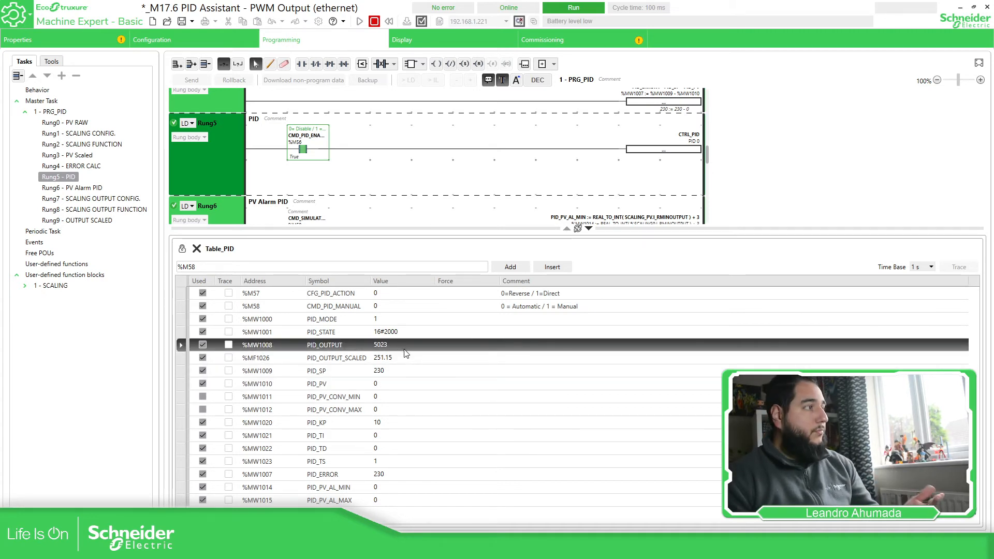
pyautogui.click(393, 293)
pyautogui.click(394, 293)
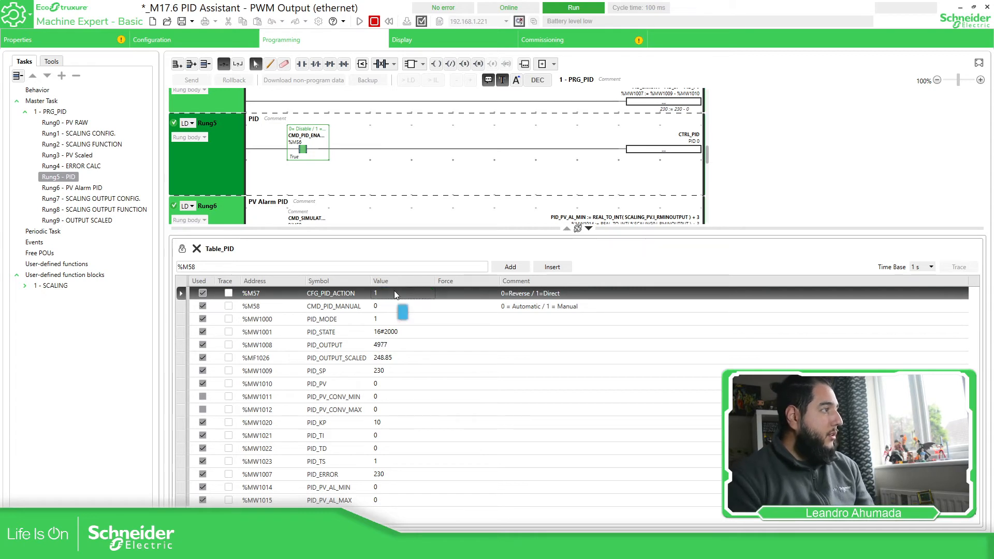
# Commit direct PID action, then set PID_PV to 100 and check PID_OUTPUT.
pyautogui.click(387, 344)
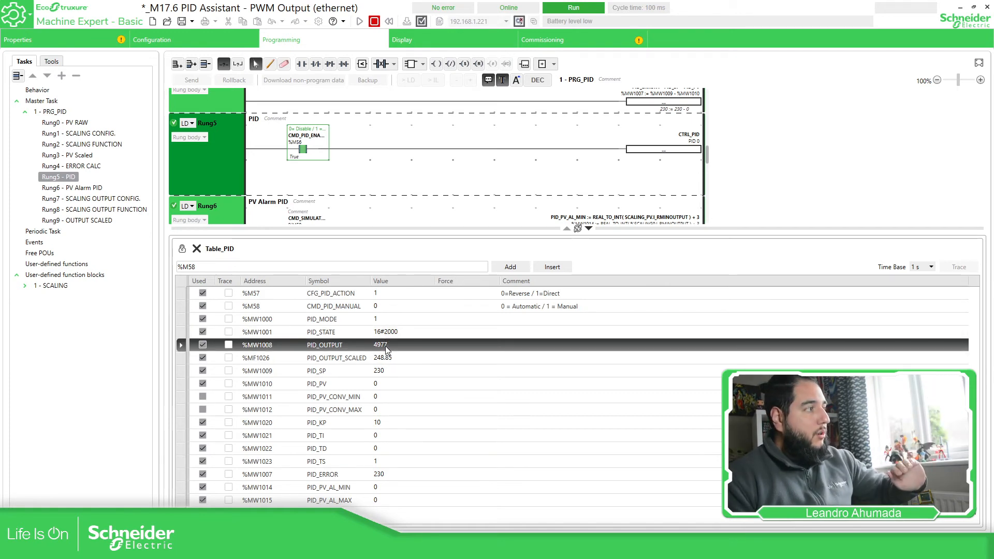
pyautogui.doubleClick(374, 386)
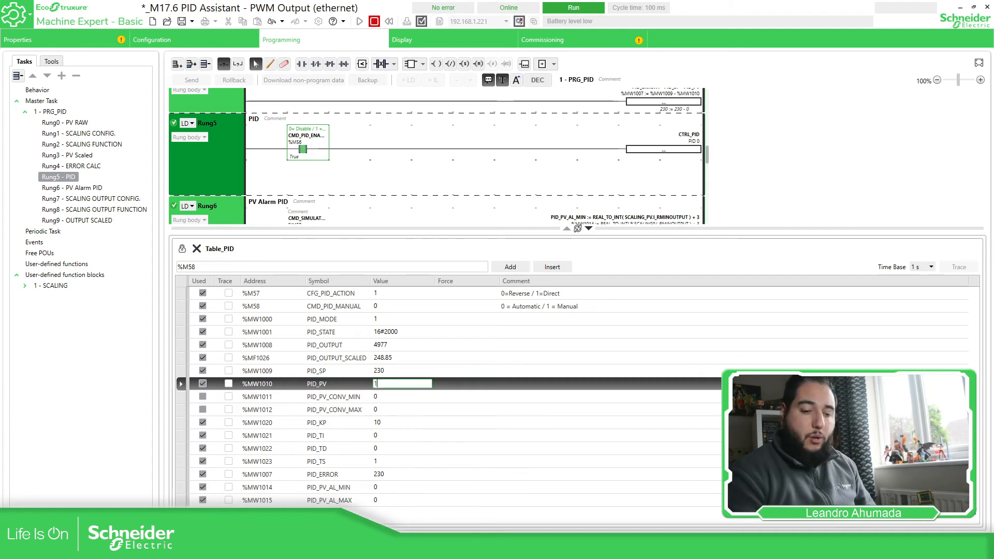
pyautogui.write('100')
pyautogui.press('Return')
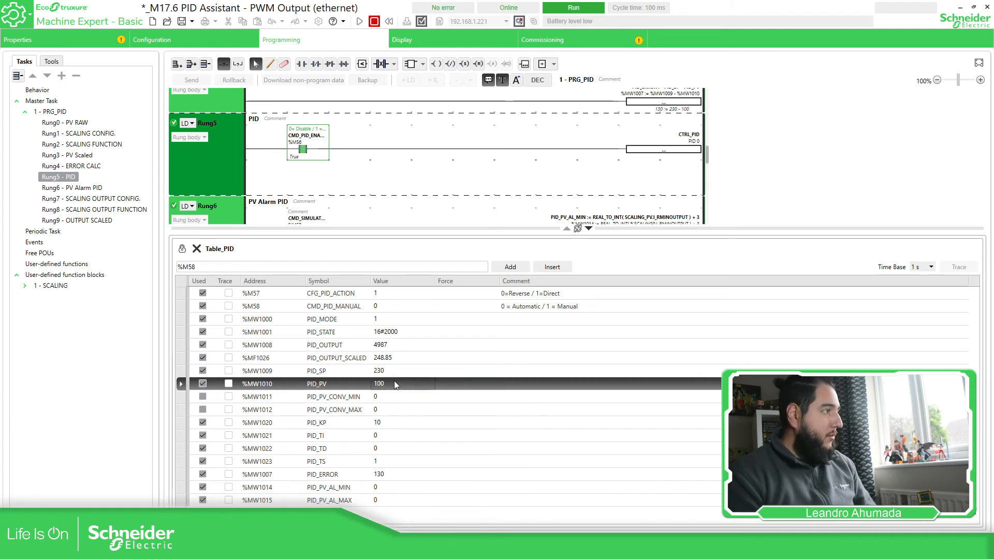
pyautogui.click(385, 346)
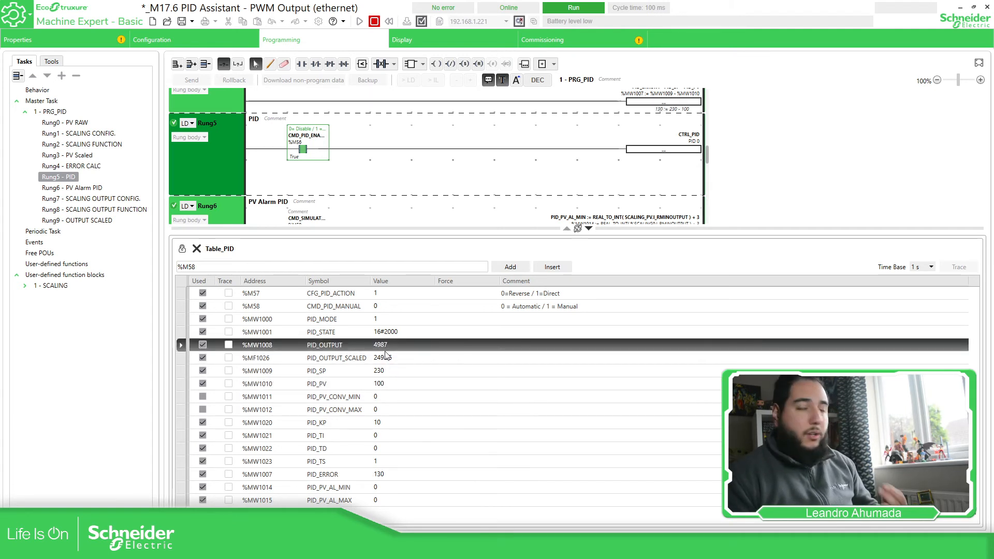
# Set PID_PV to 210 (PID_ERROR 20), then 230, leaving PID_OUTPUT at 5000.
pyautogui.doubleClick(384, 383)
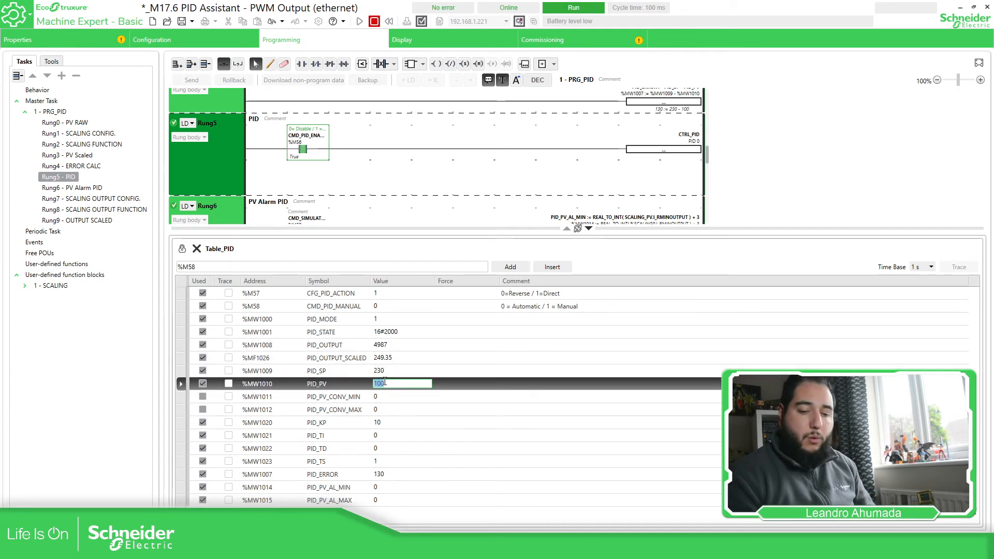
pyautogui.write('21')
pyautogui.press('Return')
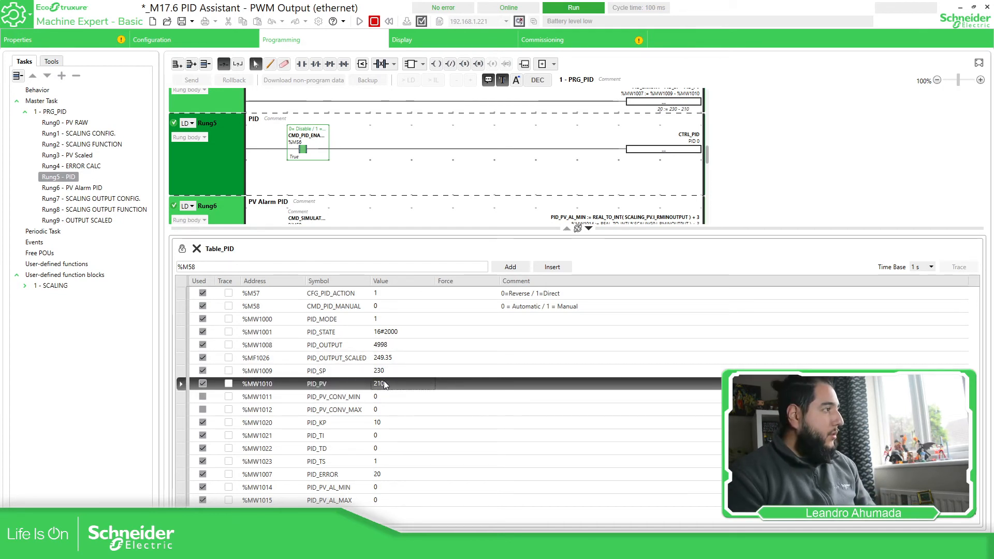
pyautogui.click(381, 473)
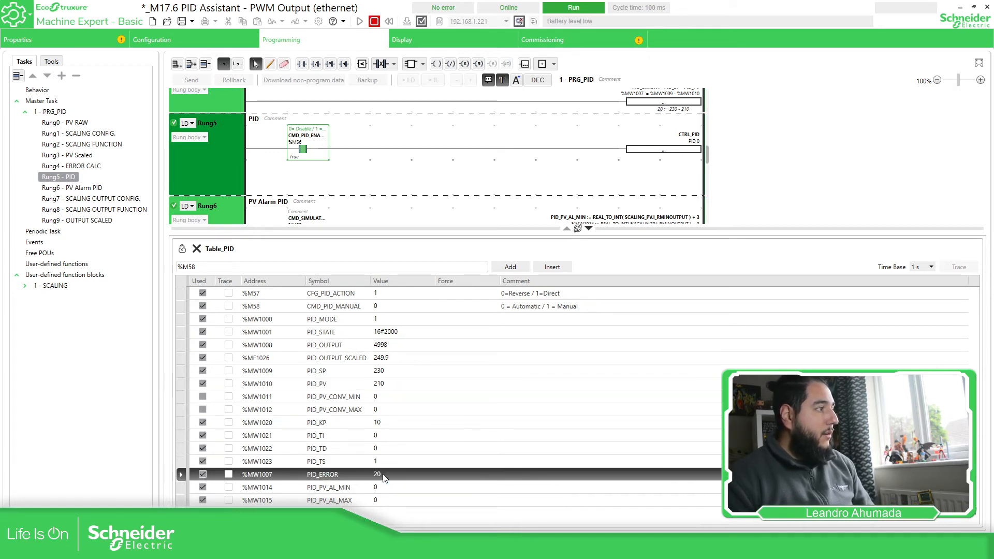
pyautogui.doubleClick(389, 384)
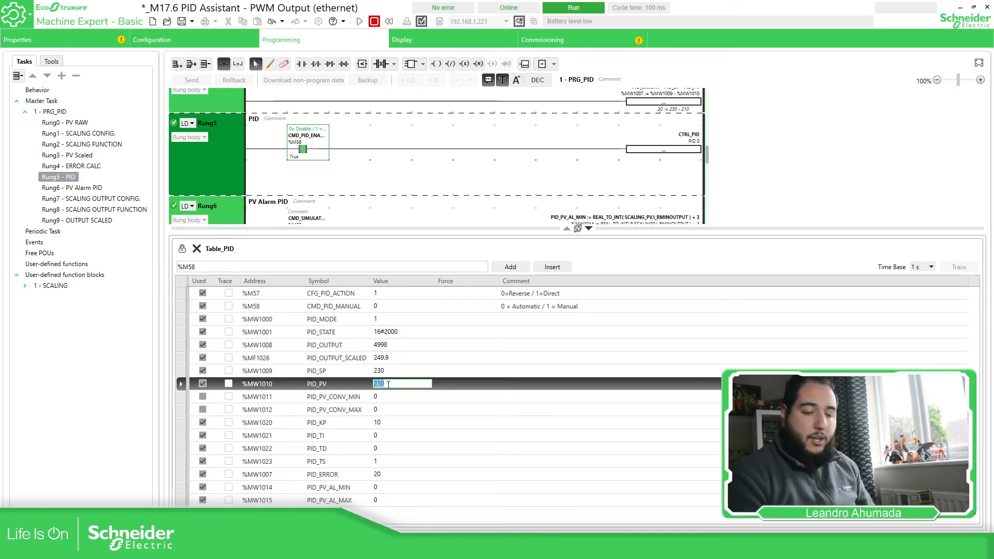
pyautogui.write('230')
pyautogui.press('Return')
pyautogui.click(396, 346)
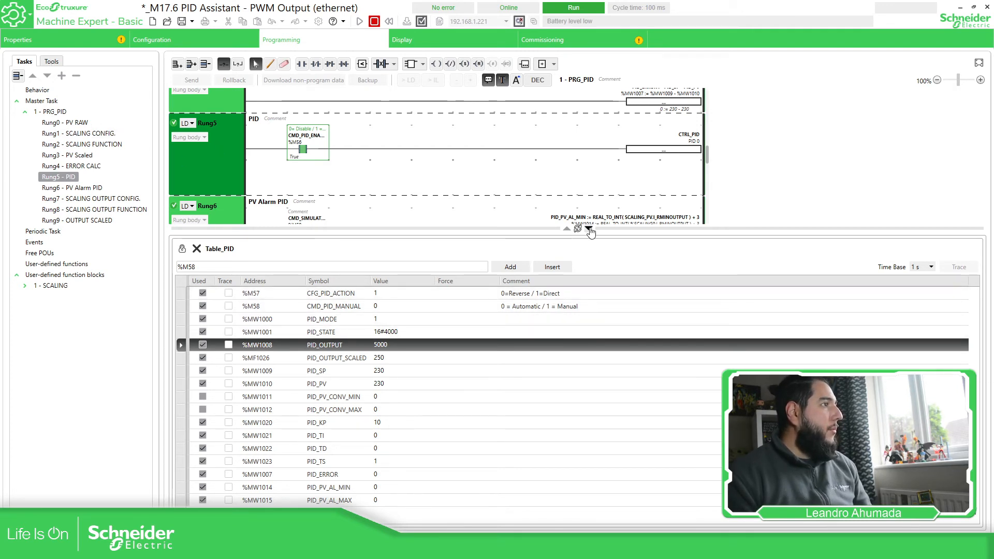
# Inspect PID 0's Output settings in its assistant, cancel unchanged, and return to Table_PID.
pyautogui.click(50, 61)
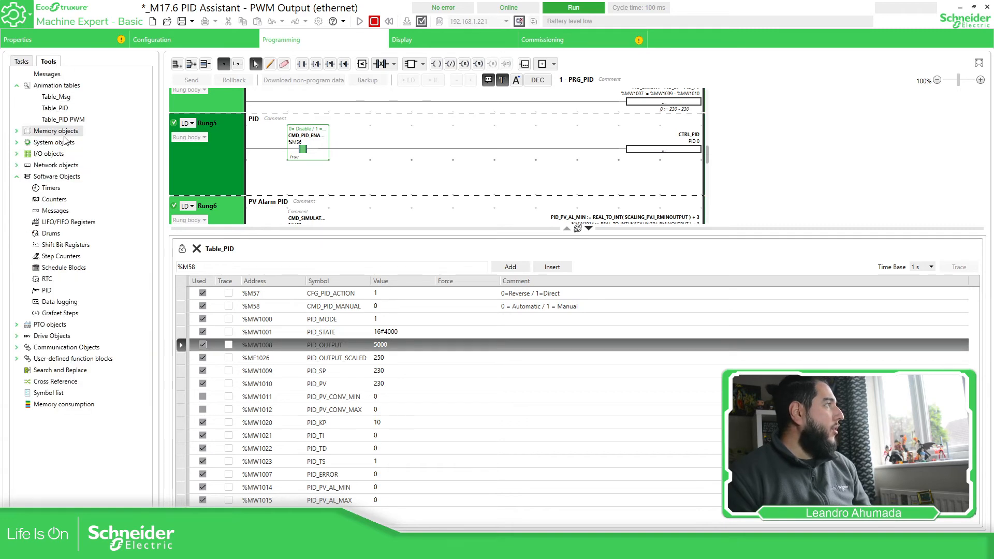
pyautogui.click(46, 290)
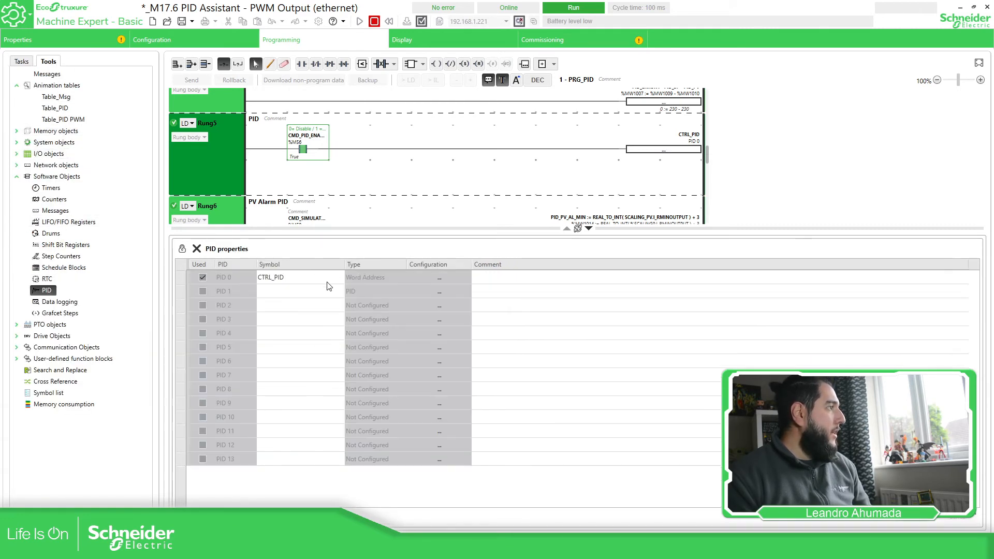
pyautogui.click(443, 278)
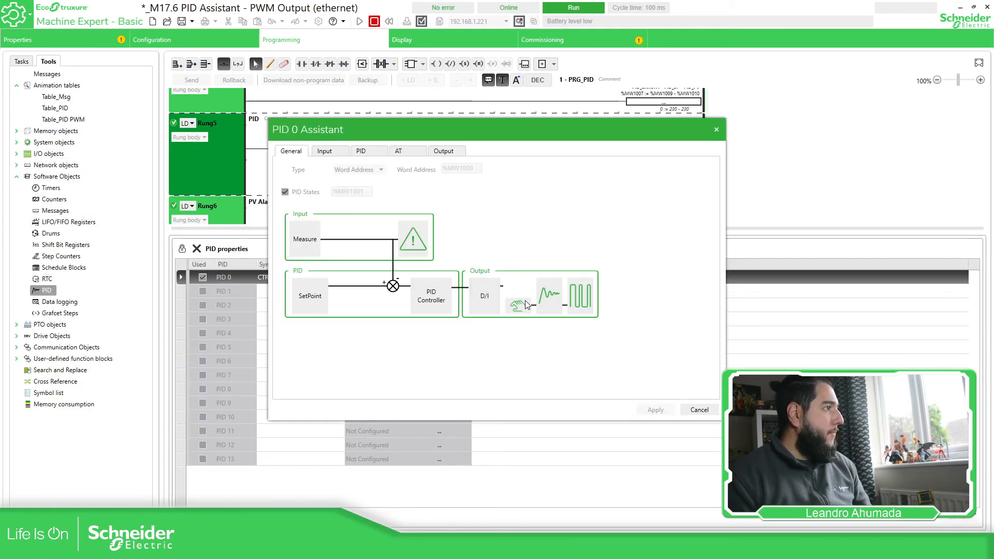
pyautogui.click(525, 303)
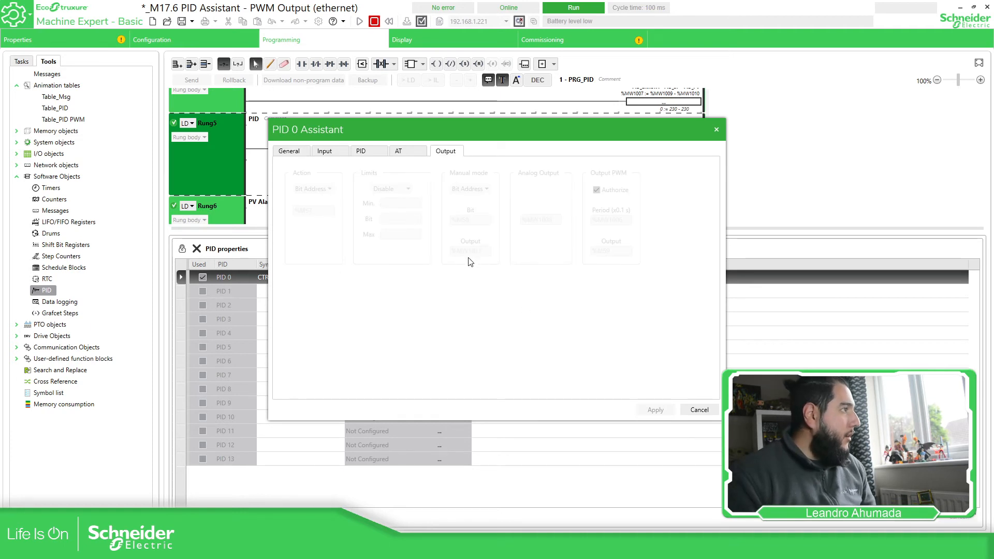
pyautogui.click(700, 411)
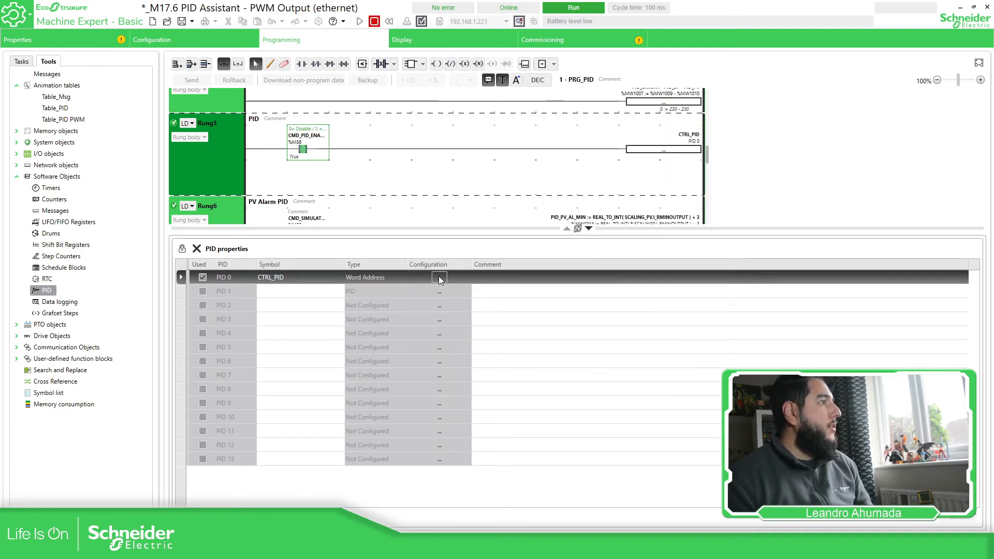
pyautogui.click(54, 109)
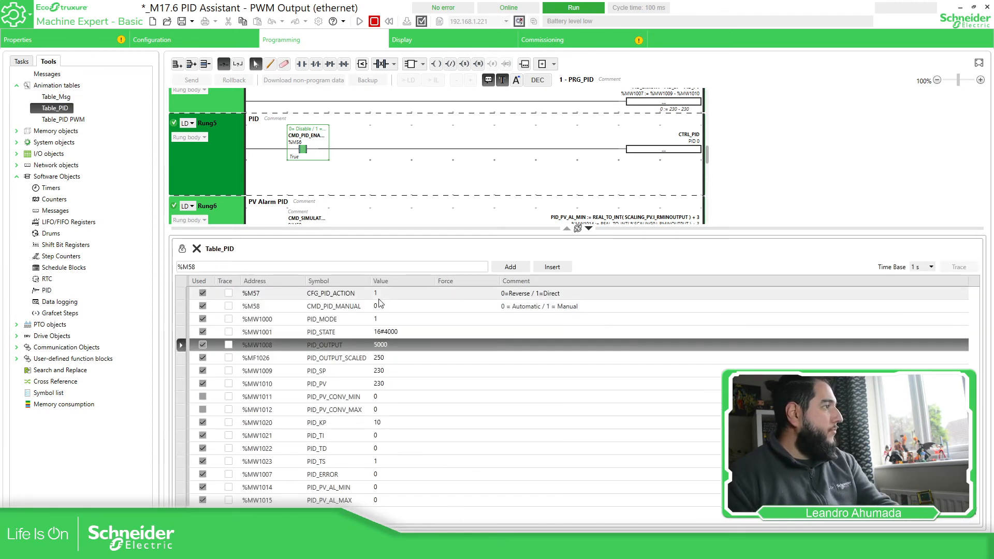
# Add %MW1017 PID_OUTPUT_MANUAL to Table_PID and set its value to 1234.
pyautogui.click(270, 319)
pyautogui.doubleClick(186, 267)
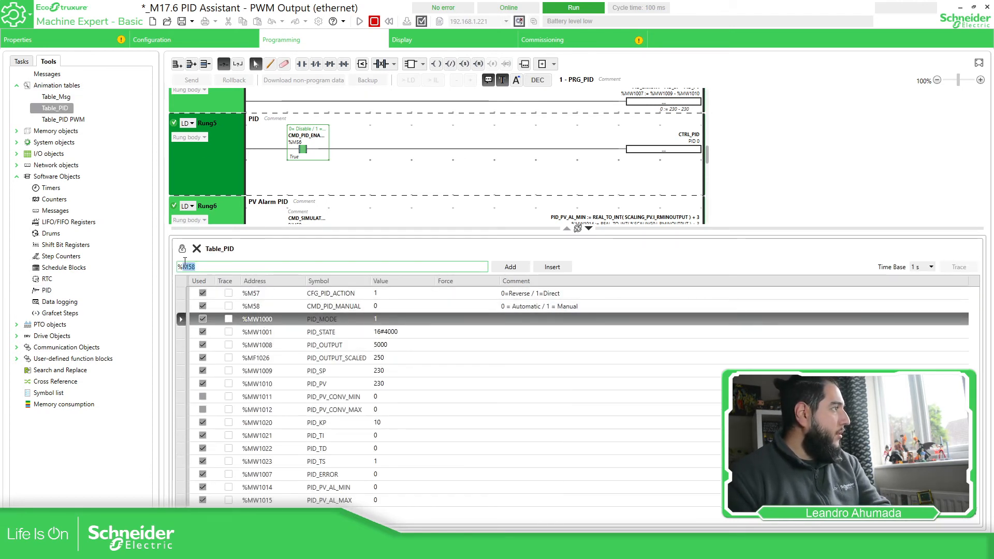
pyautogui.write('MW101')
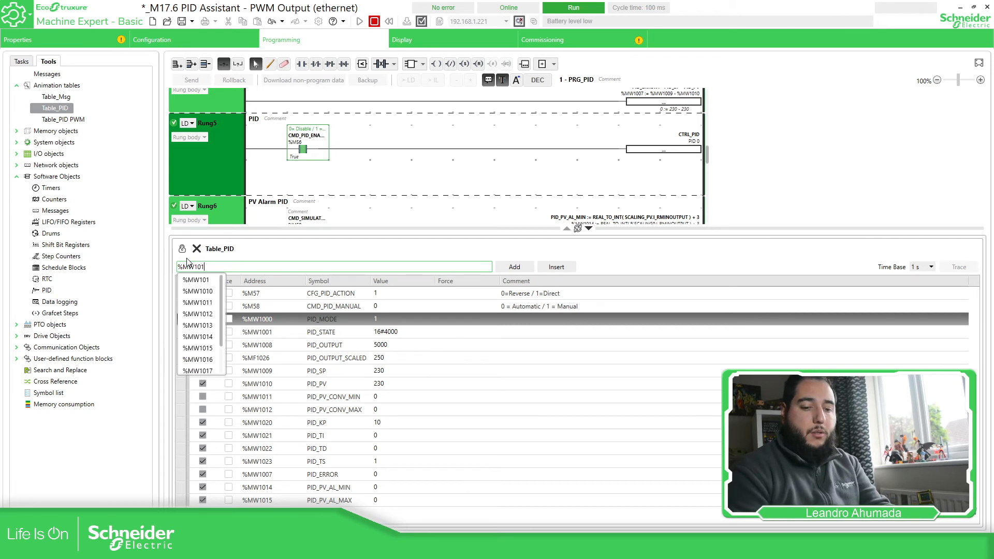
pyautogui.write('7')
pyautogui.click(556, 266)
pyautogui.click(424, 318)
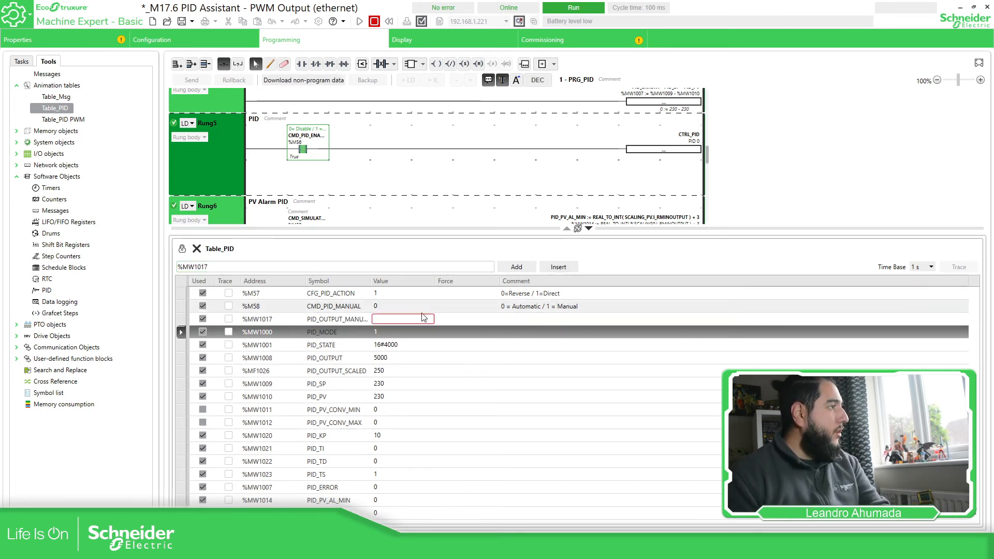
pyautogui.moveTo(368, 280); pyautogui.dragTo(401, 280)
pyautogui.click(415, 319)
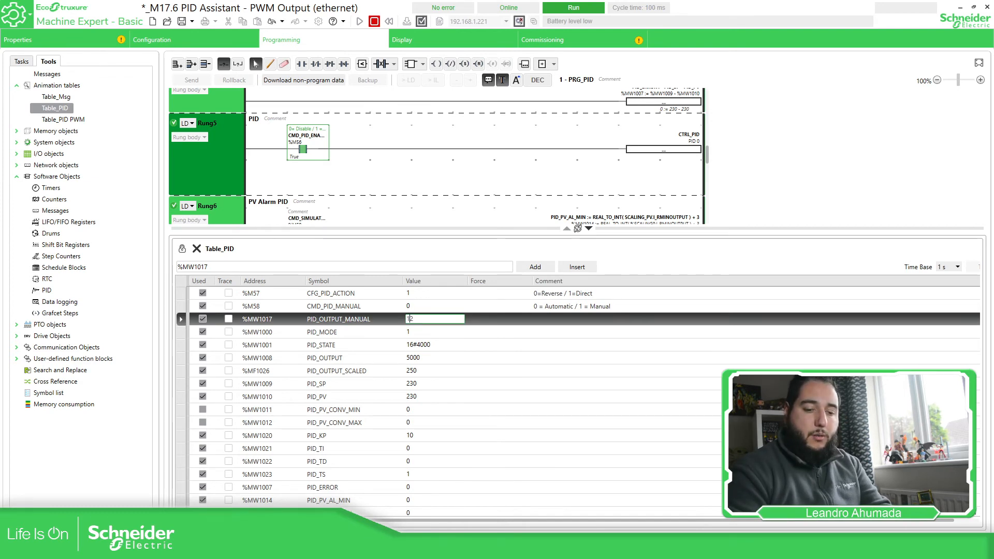
pyautogui.write('1234')
pyautogui.press('Return')
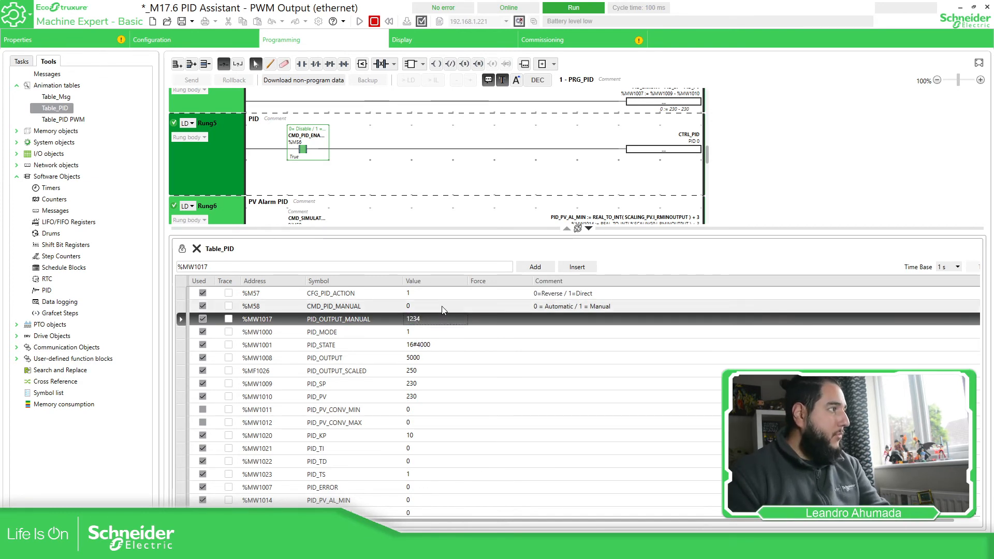
# Set CMD_PID_MANUAL %M58 to 1 so PID_OUTPUT reads 1234.
pyautogui.click(424, 307)
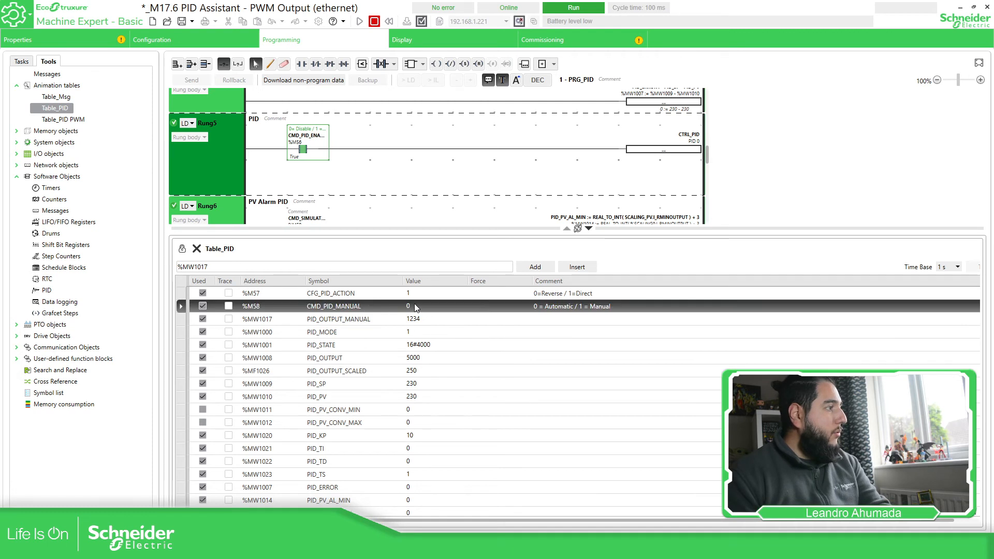
pyautogui.click(424, 306)
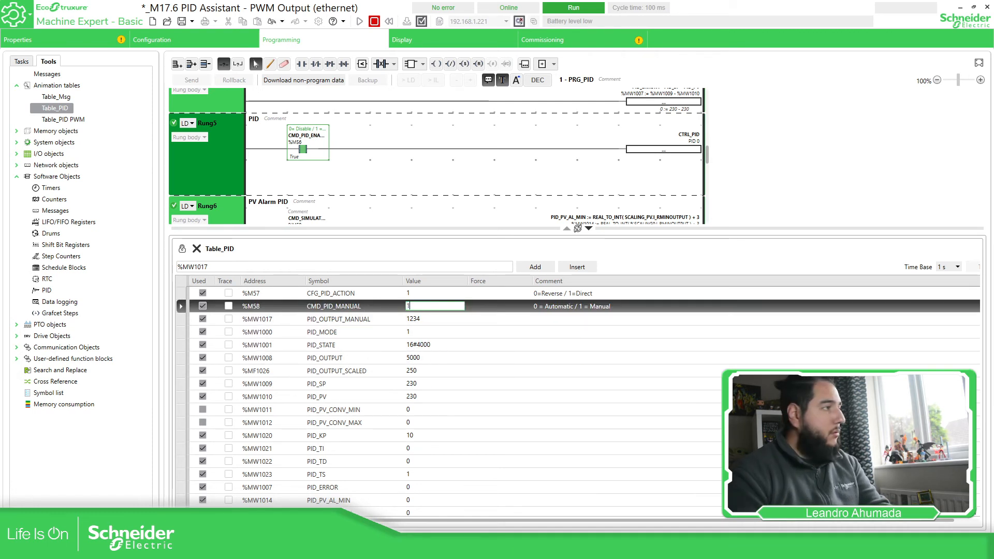
pyautogui.write('1')
pyautogui.press('Return')
pyautogui.click(420, 360)
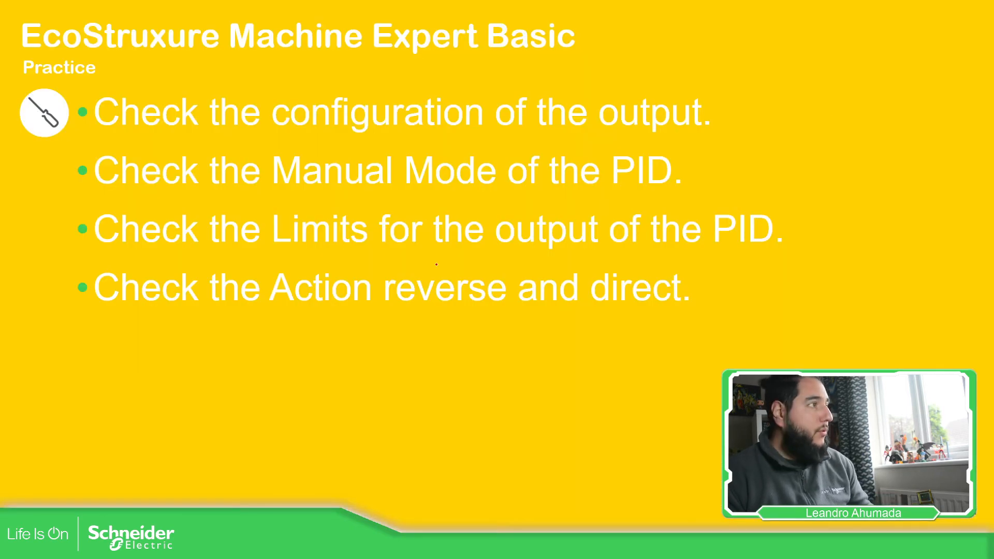
# Draw red ticks beside the reverse/direct action, output limits and manual mode bullets.
pyautogui.moveTo(727, 292); pyautogui.dragTo(768, 296)
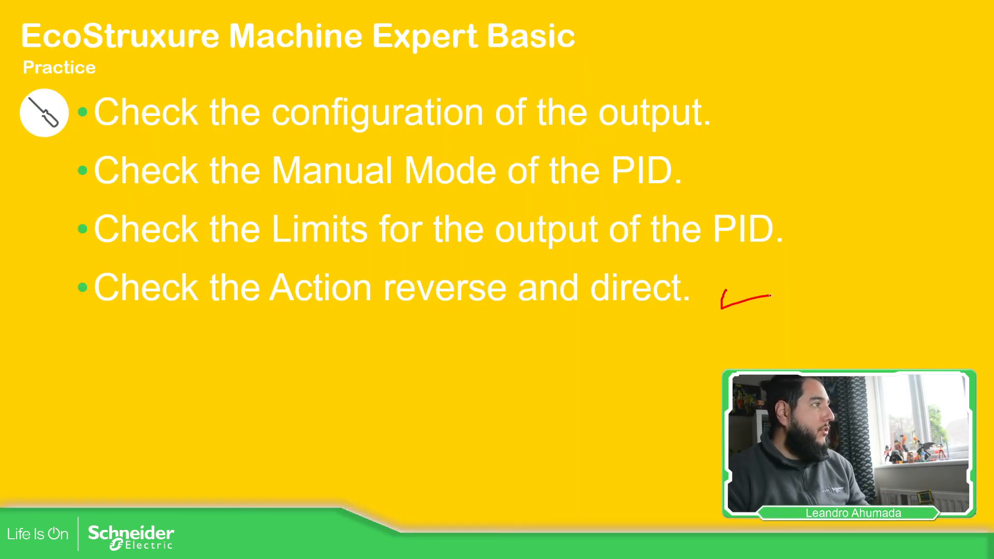
pyautogui.moveTo(804, 217); pyautogui.dragTo(846, 216)
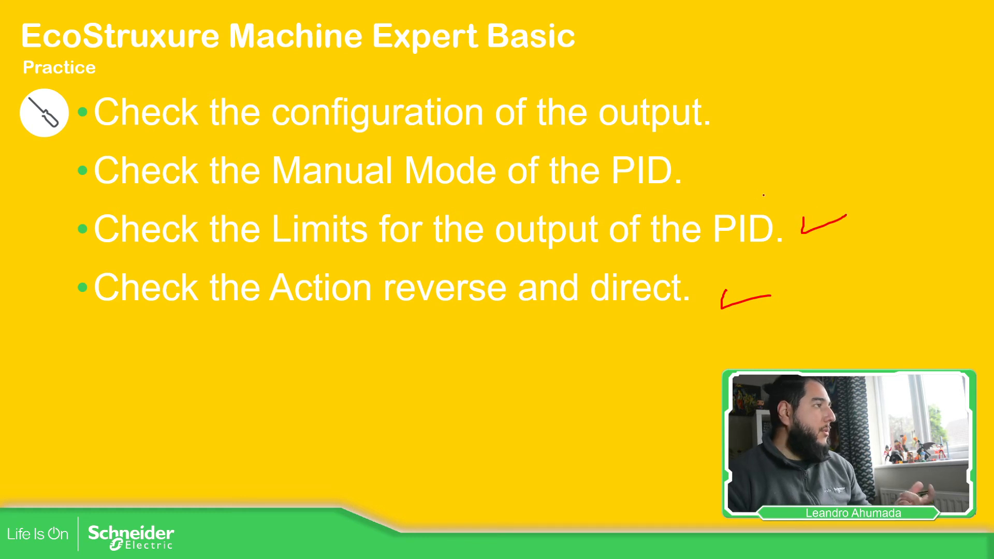
pyautogui.moveTo(695, 166); pyautogui.dragTo(735, 165)
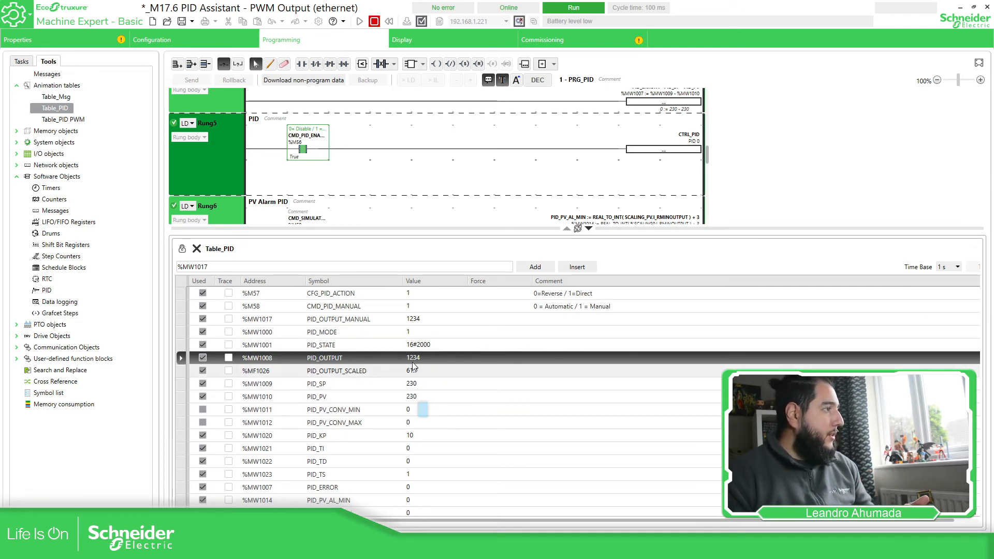
# Set CMD_PID_MANUAL %M58 to 0 to return the PID to automatic.
pyautogui.click(421, 310)
pyautogui.click(421, 310)
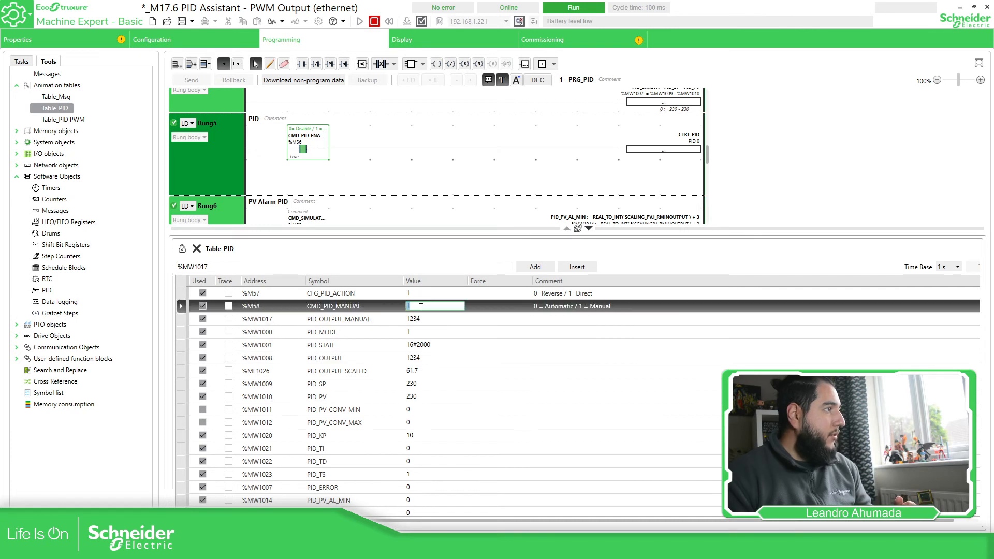
pyautogui.write('0')
pyautogui.press('Return')
pyautogui.click(418, 396)
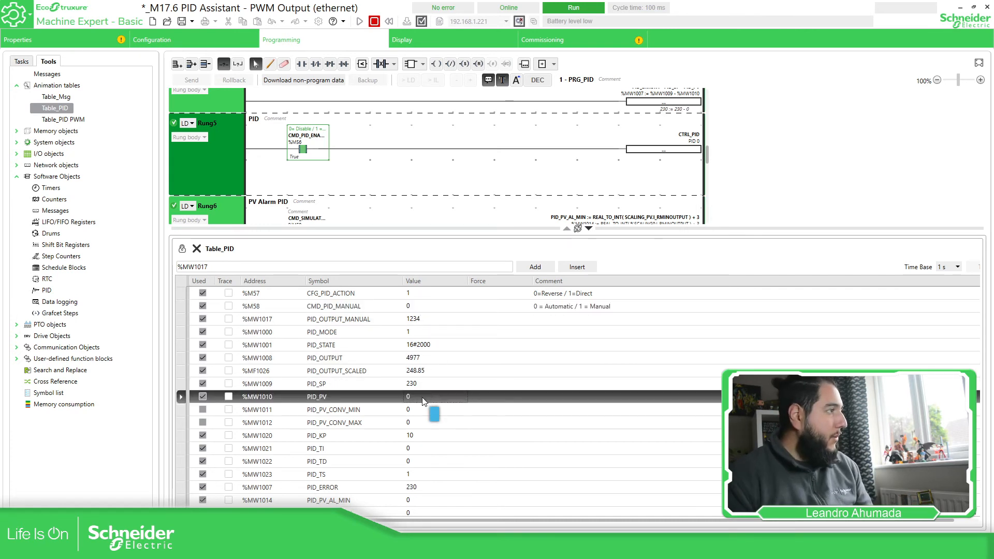
# Set PID_TI to 10, then 1000, while watching PID_OUTPUT.
pyautogui.doubleClick(419, 448)
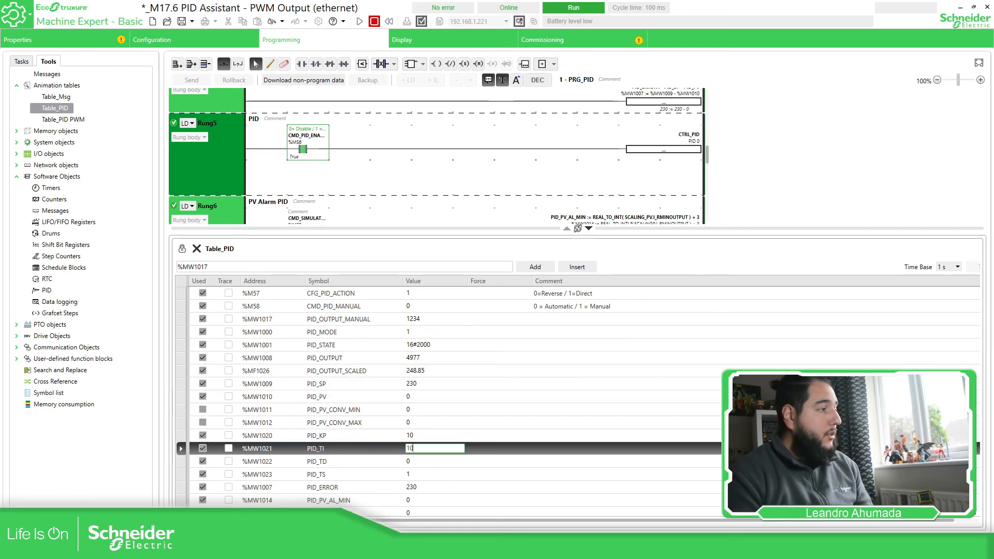
pyautogui.press('Return')
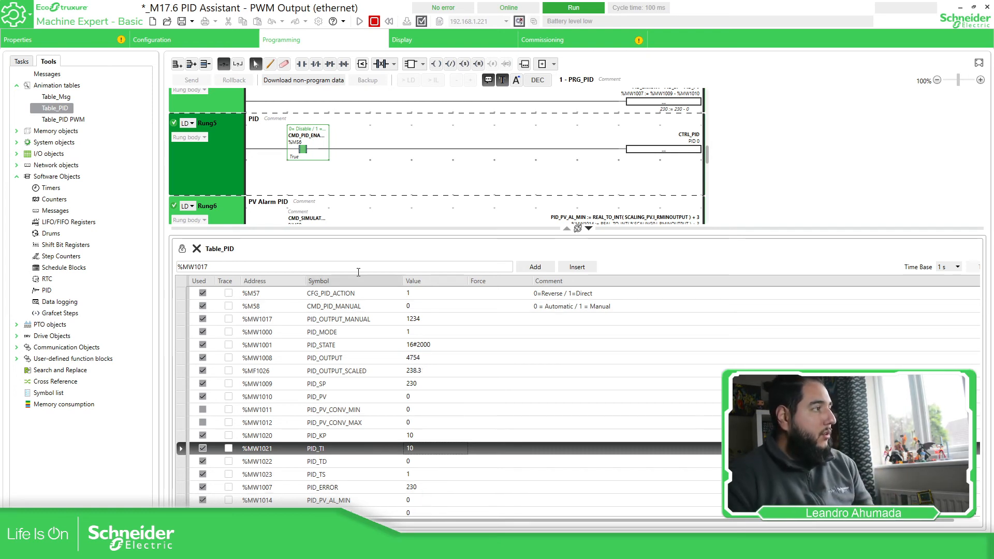
pyautogui.click(424, 361)
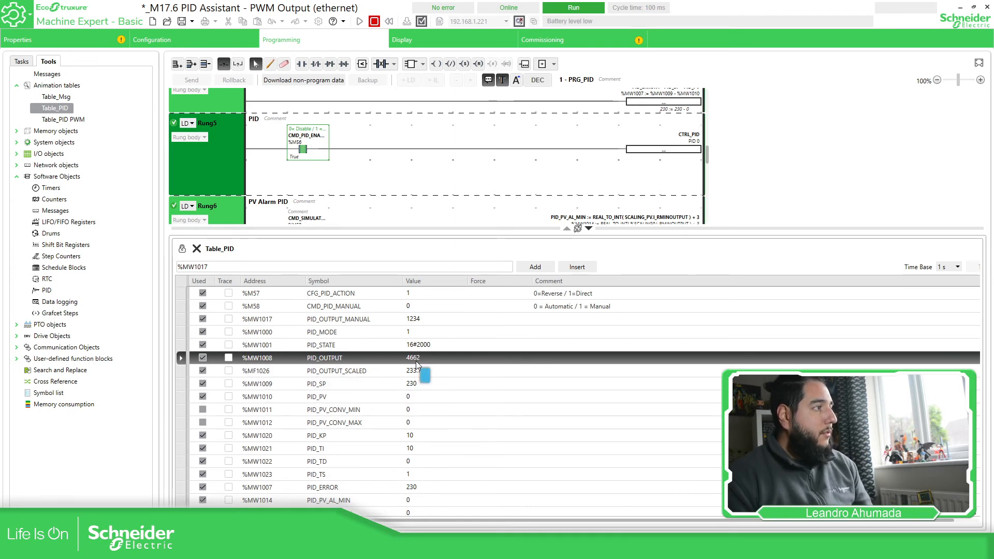
pyautogui.doubleClick(426, 448)
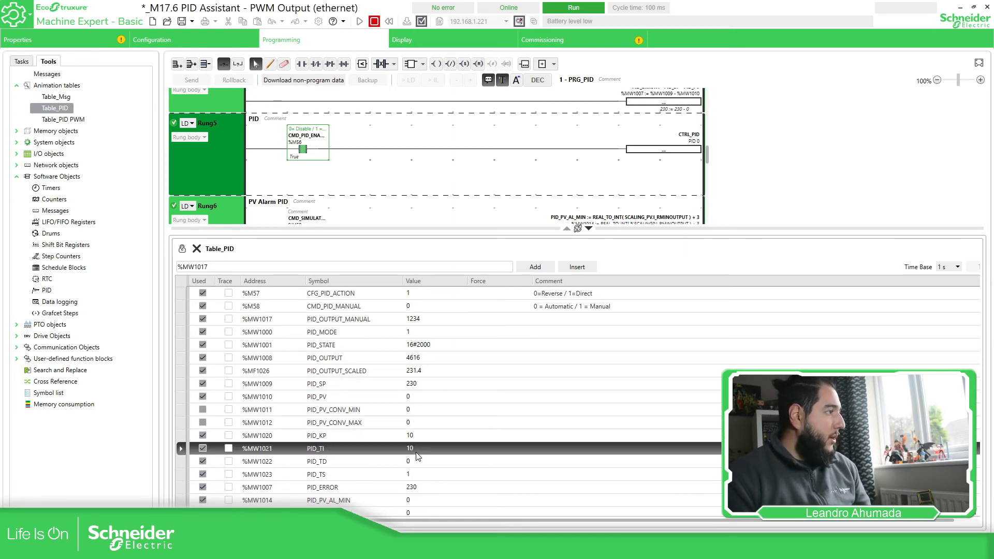
pyautogui.write('1000')
pyautogui.press('Return')
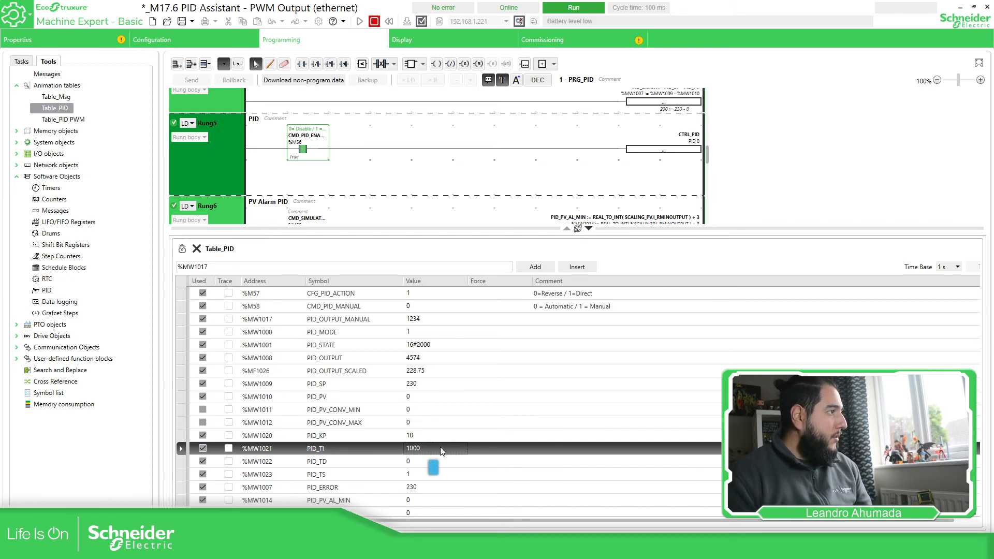
# Set PID_KP, PID_TI and PID_TD each to 100.
pyautogui.doubleClick(416, 436)
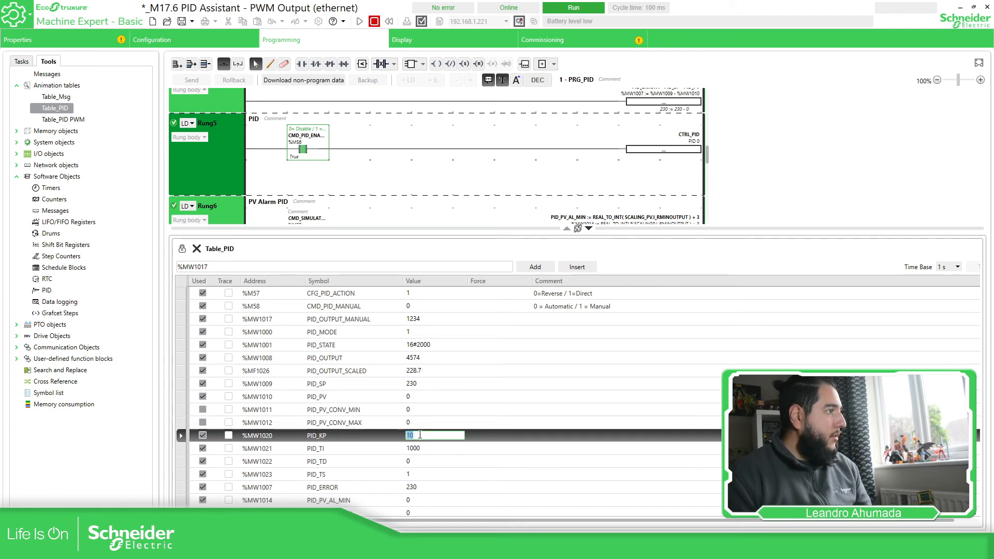
pyautogui.write('100')
pyautogui.press('Return')
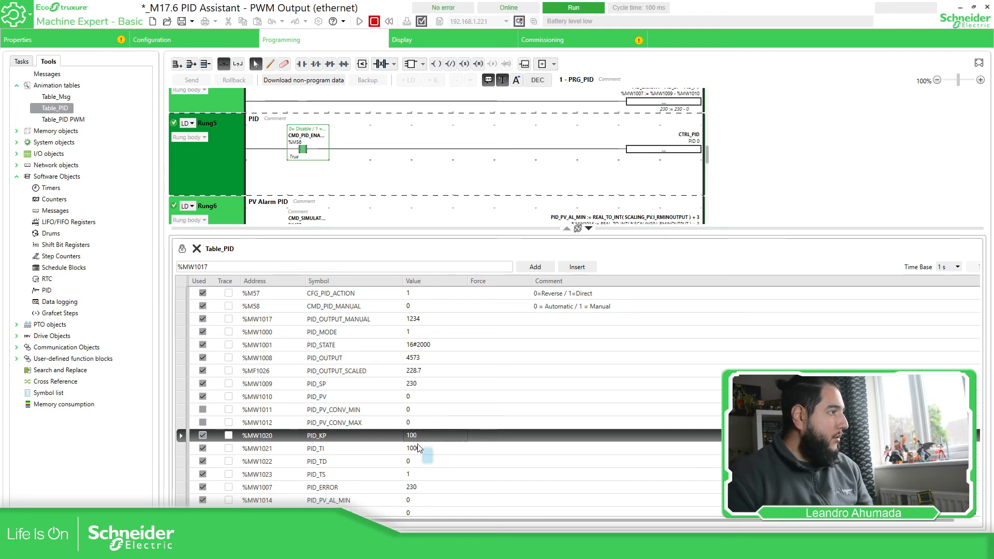
pyautogui.doubleClick(422, 448)
pyautogui.write('100')
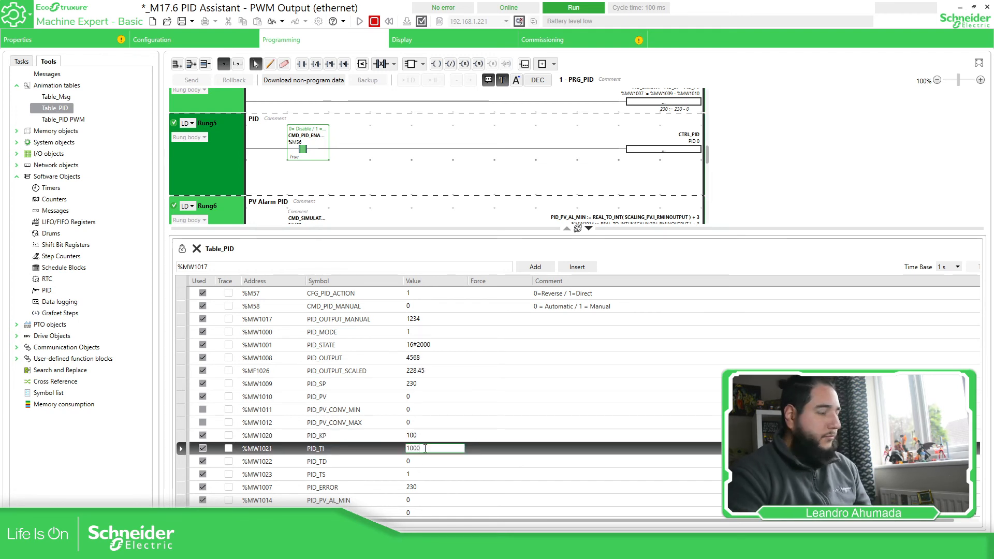
pyautogui.press('Return')
pyautogui.doubleClick(418, 461)
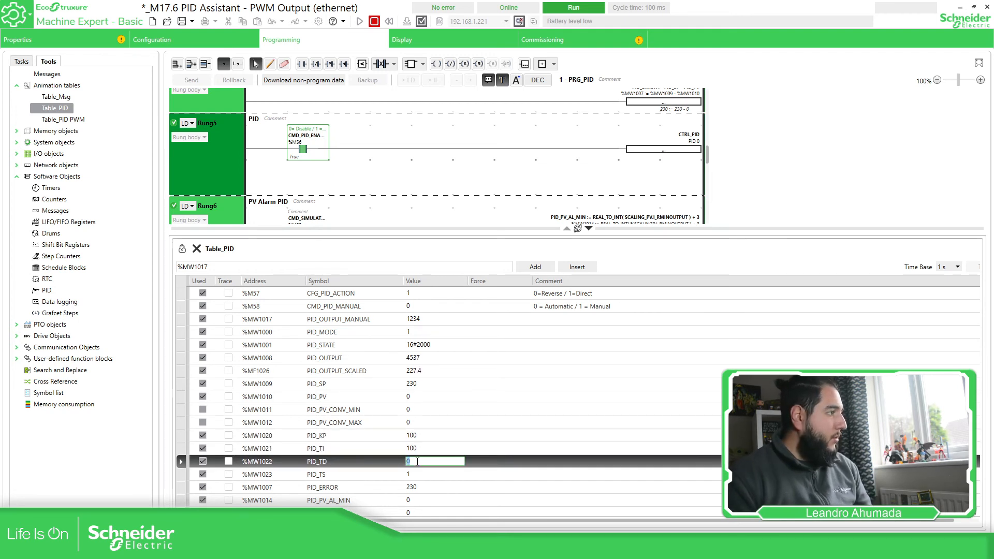
pyautogui.write('100')
pyautogui.press('Return')
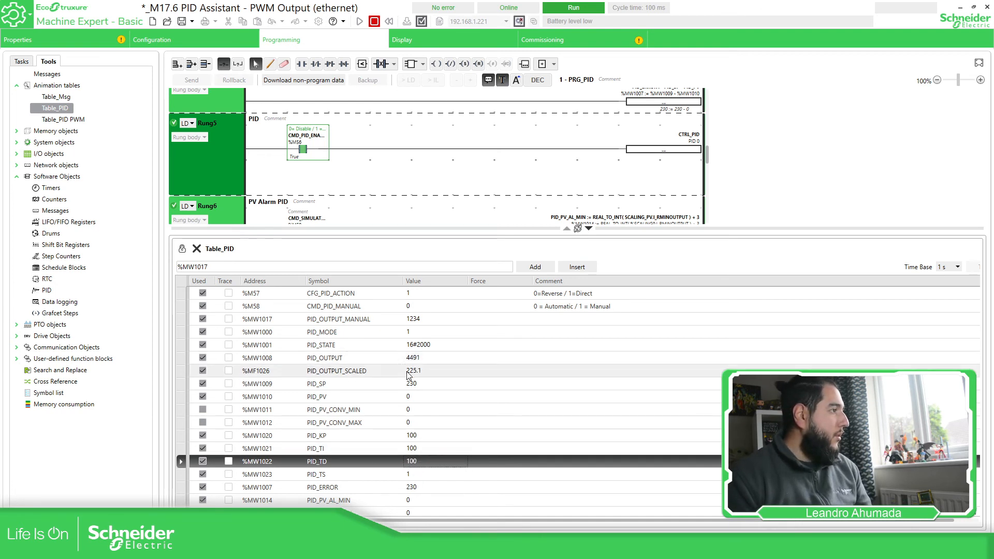
# Leave PID_PV at 0 and set CFG_PID_ACTION %M57 to 0 for reverse action.
pyautogui.doubleClick(419, 397)
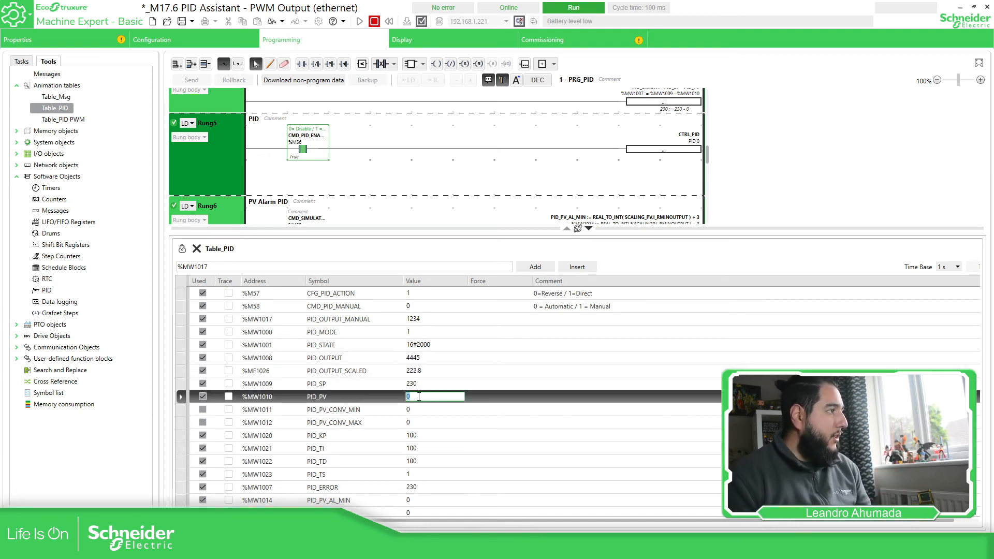
pyautogui.click(472, 374)
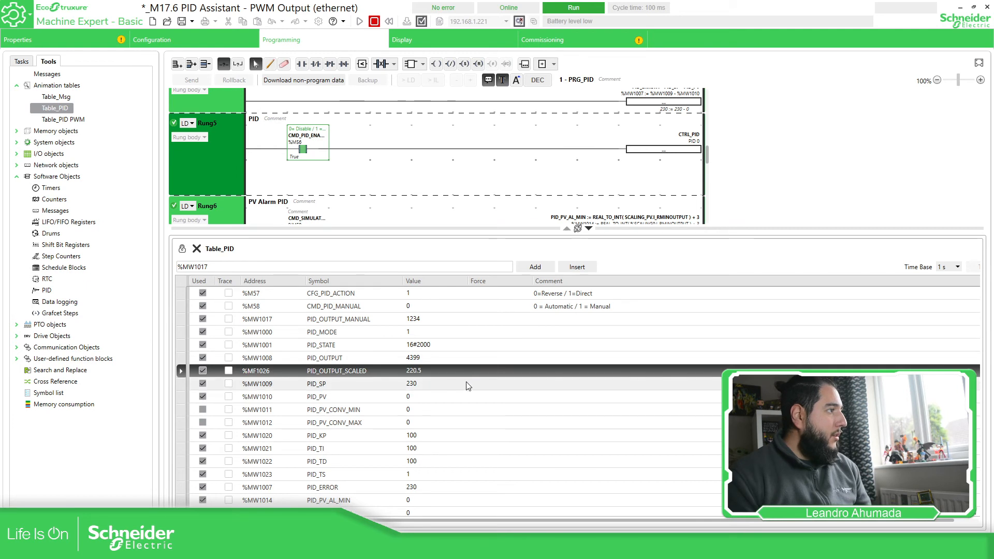
pyautogui.click(425, 293)
pyautogui.click(419, 294)
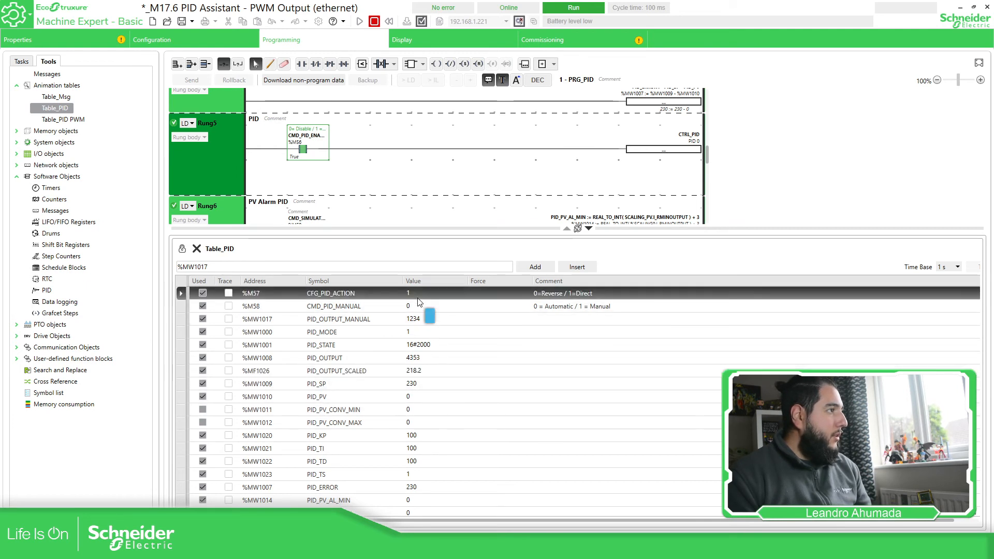
pyautogui.write('0')
pyautogui.press('Return')
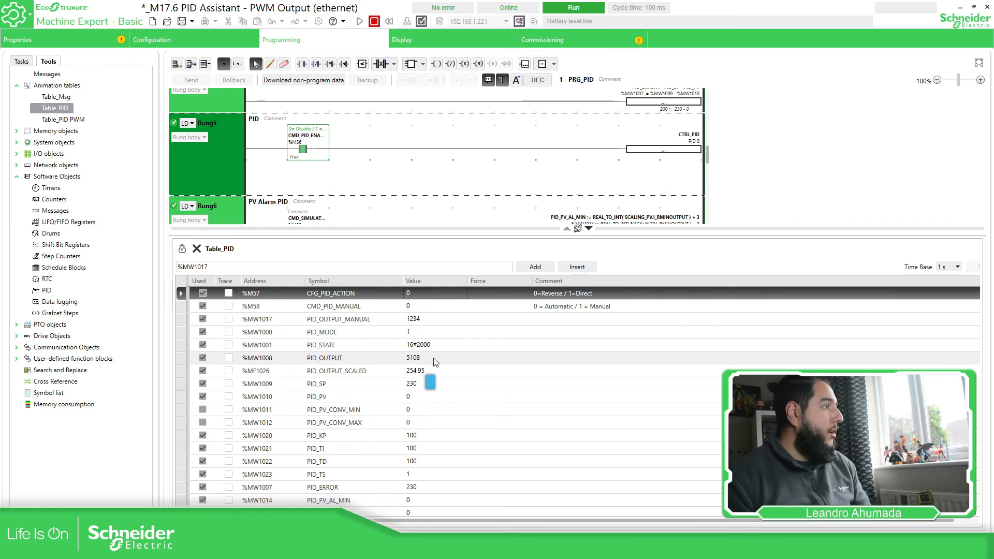
# Download the changed table data to the controller and enable PID 0 output limits.
pyautogui.click(519, 22)
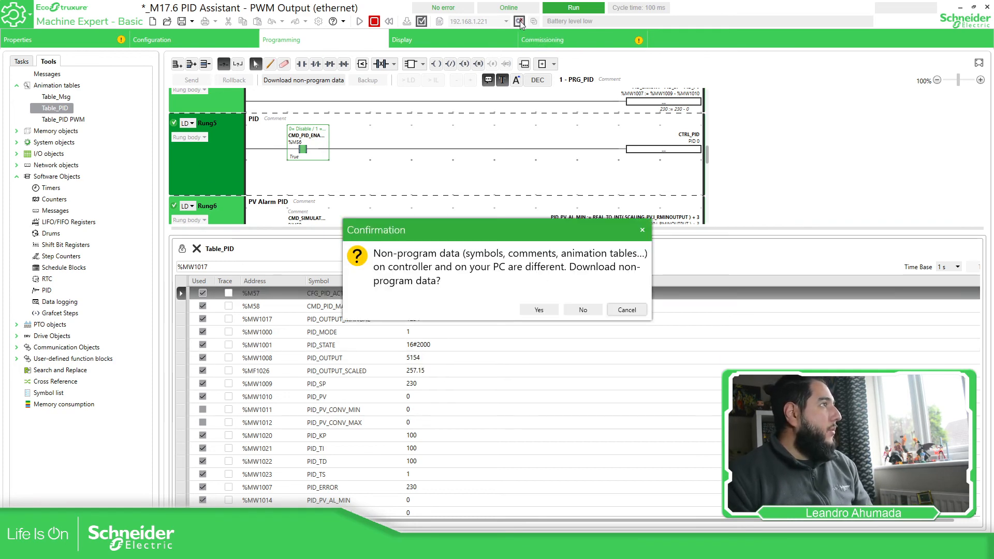
pyautogui.click(526, 310)
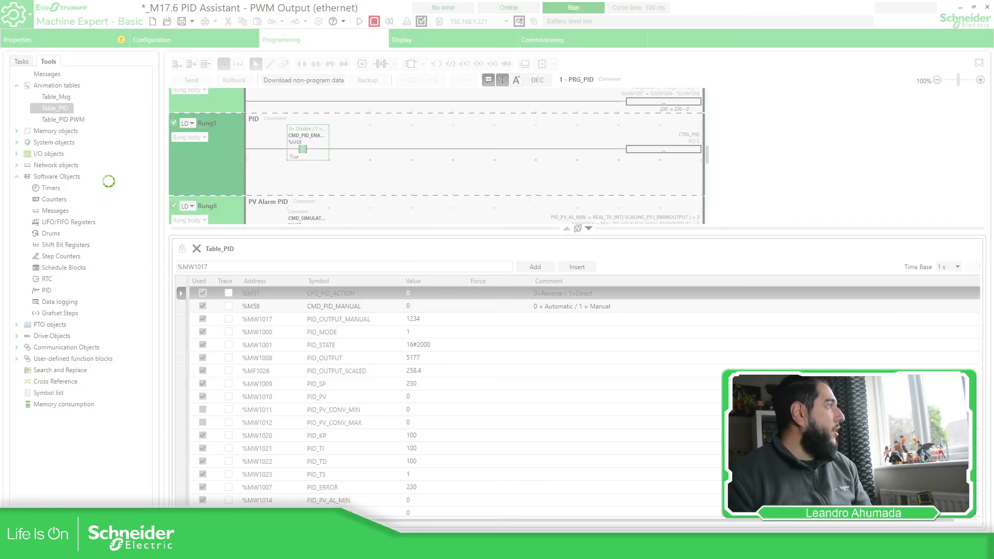
pyautogui.click(47, 290)
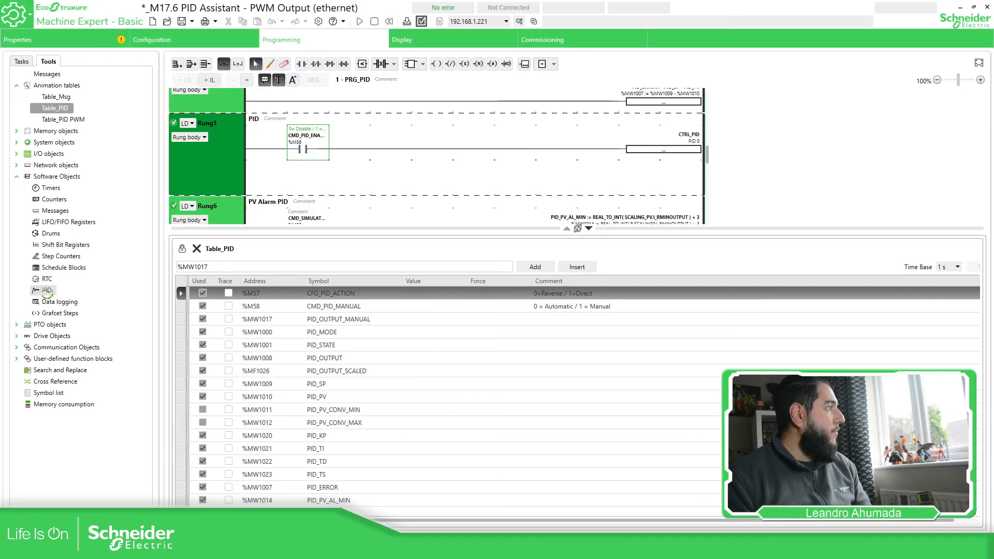
pyautogui.click(439, 278)
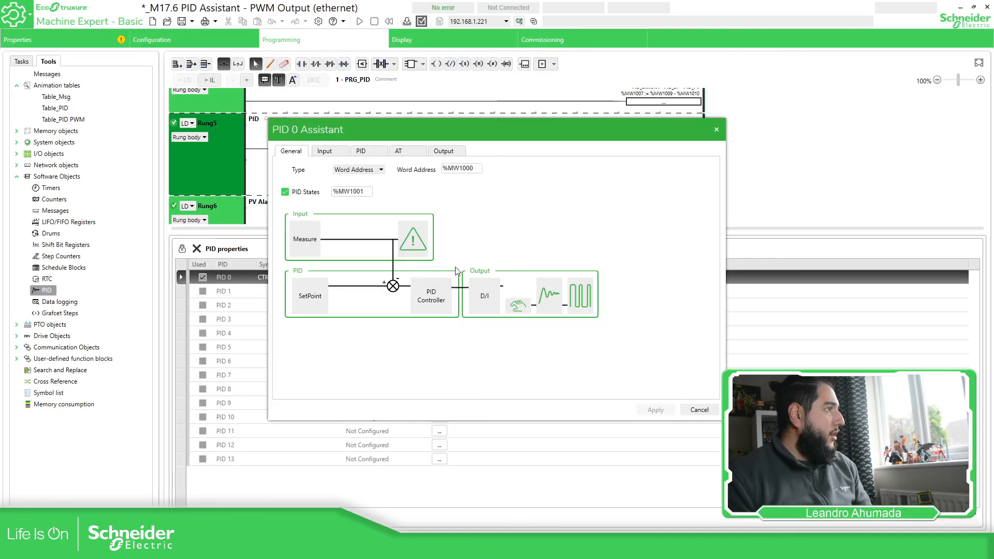
pyautogui.click(445, 151)
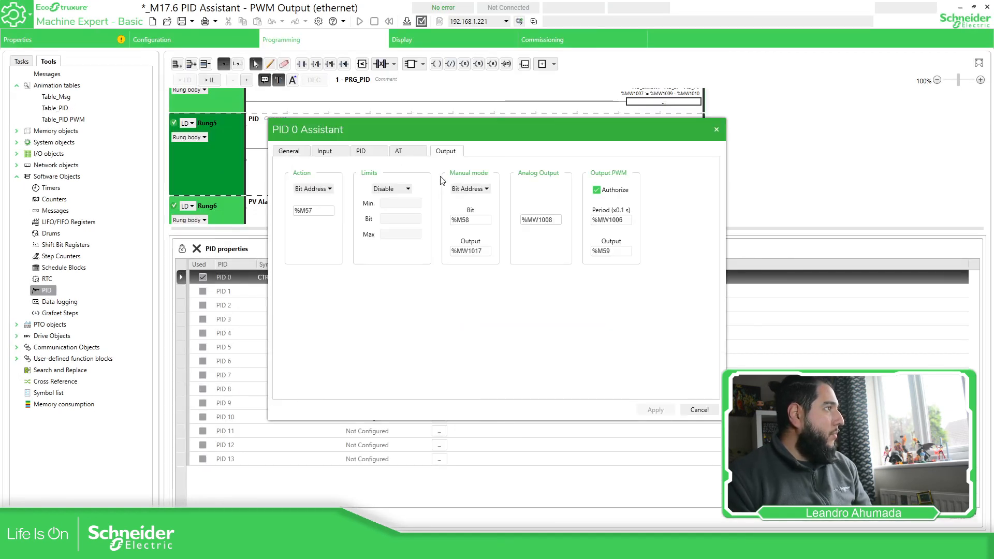
pyautogui.click(407, 189)
pyautogui.click(390, 201)
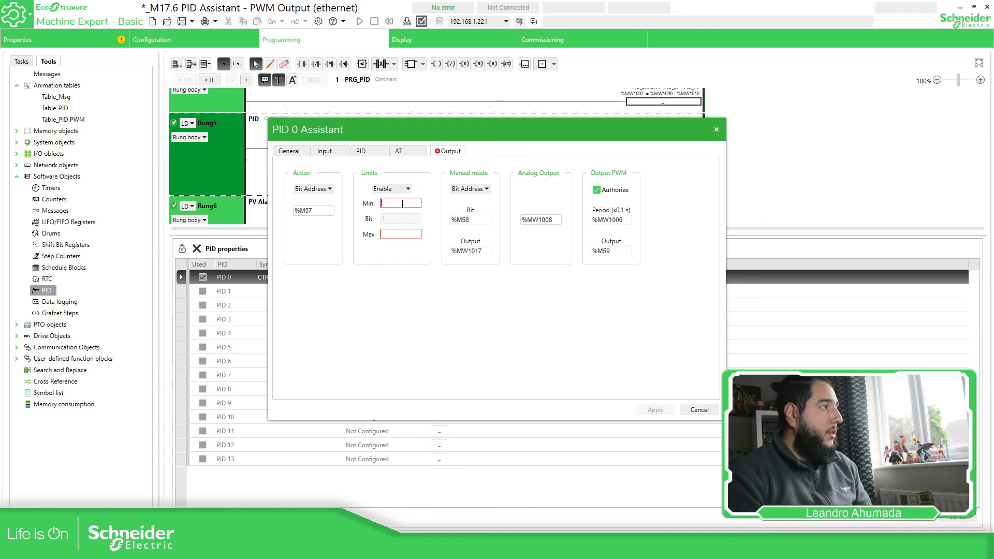
# Set the output limits to Min 100 and Max 4000 and apply them.
pyautogui.write('0')
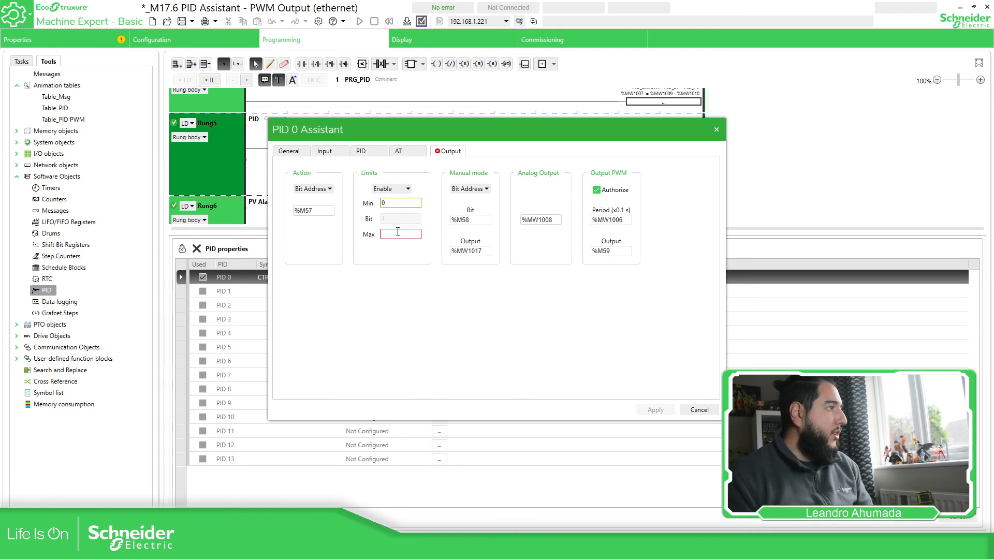
pyautogui.click(401, 234)
pyautogui.write('50')
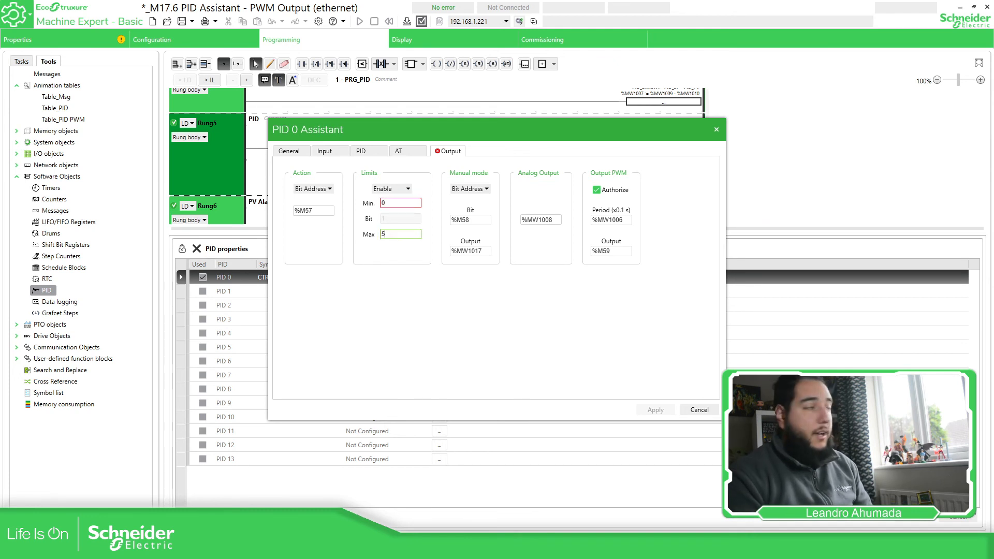
pyautogui.press('BackSpace')
pyautogui.press('BackSpace')
pyautogui.write('4')
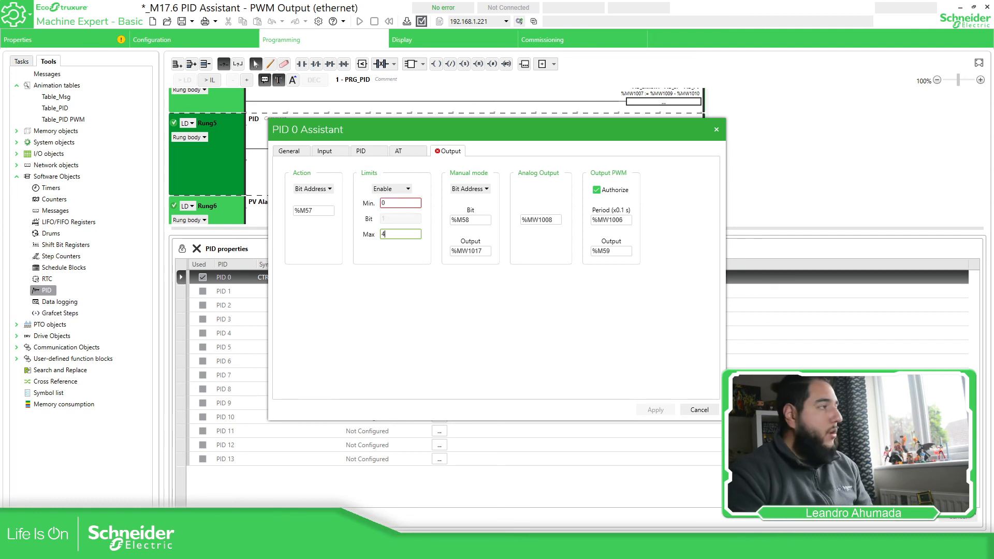
pyautogui.write('000')
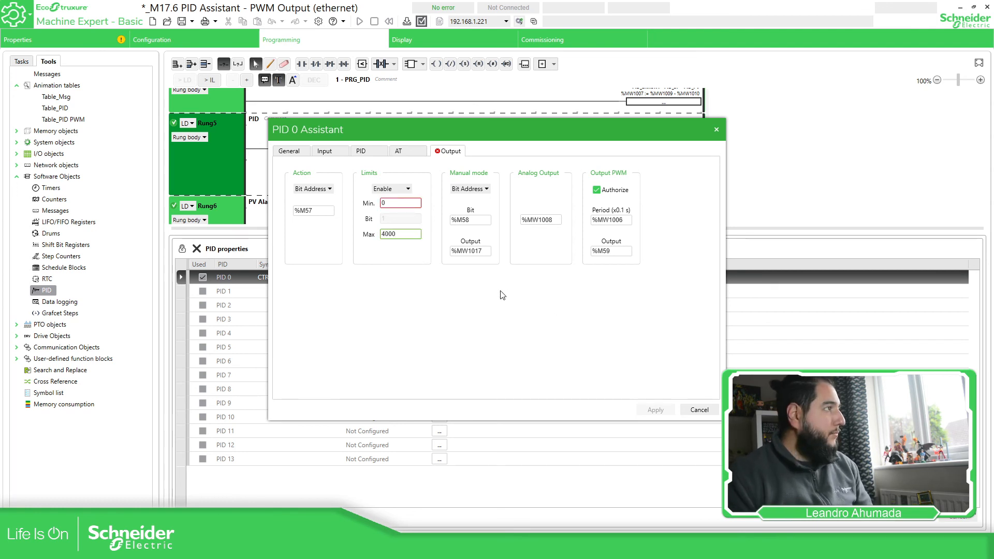
pyautogui.click(389, 202)
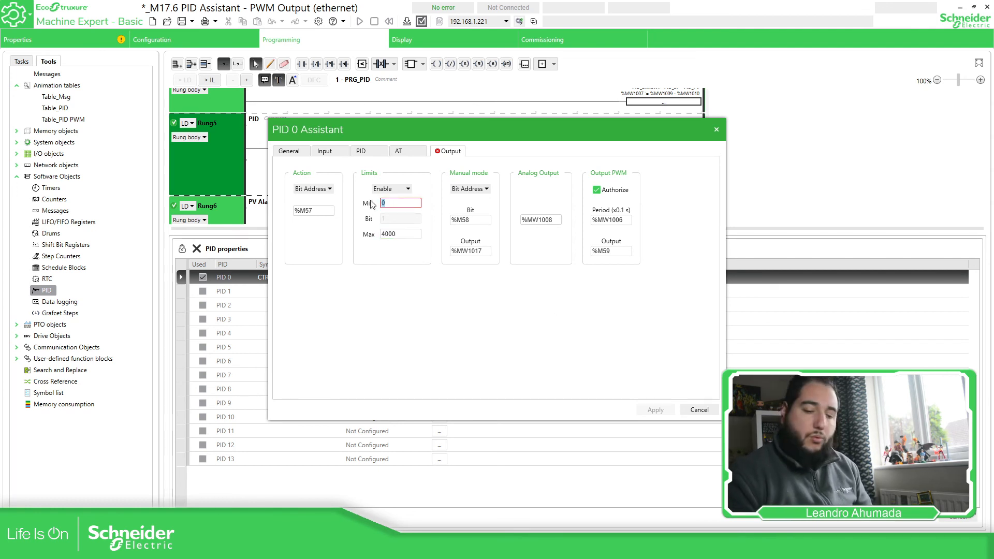
pyautogui.write('100')
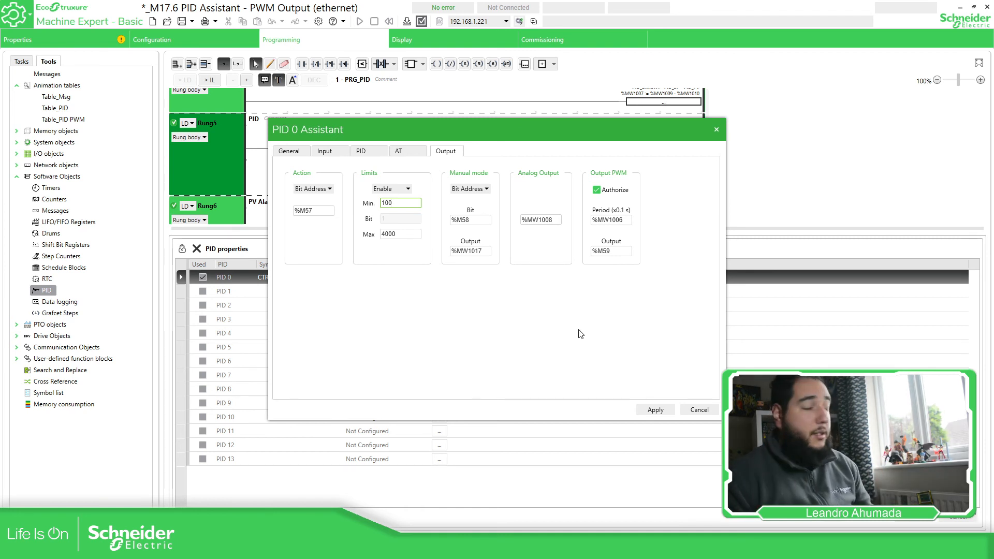
pyautogui.click(653, 411)
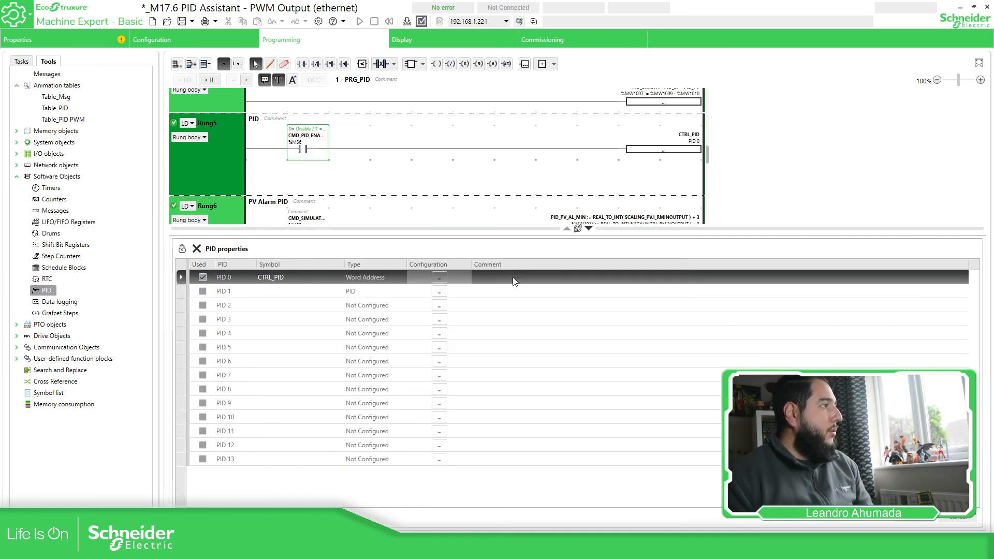
# Log in and download the application to the controller, confirming the Start In Run and overwrite warnings.
pyautogui.click(919, 517)
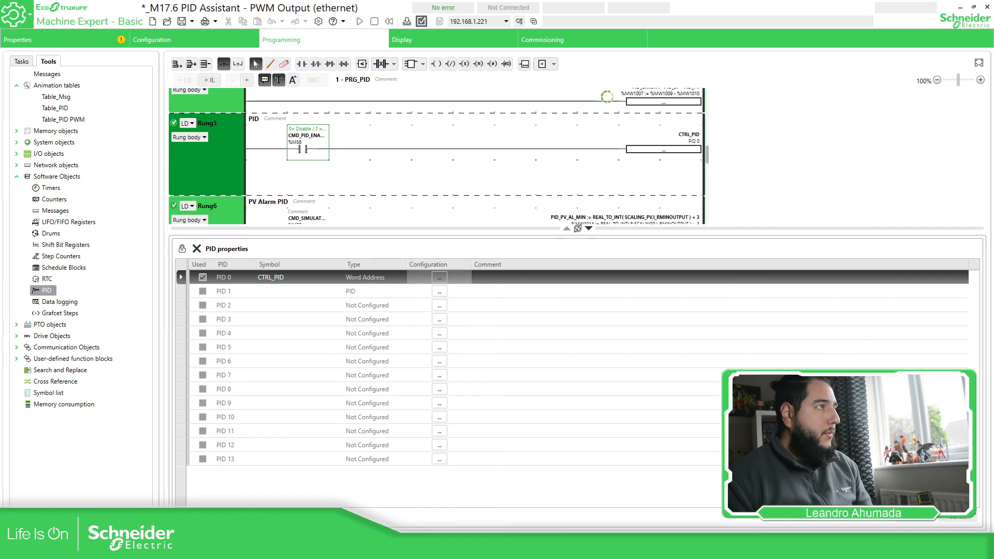
pyautogui.click(519, 22)
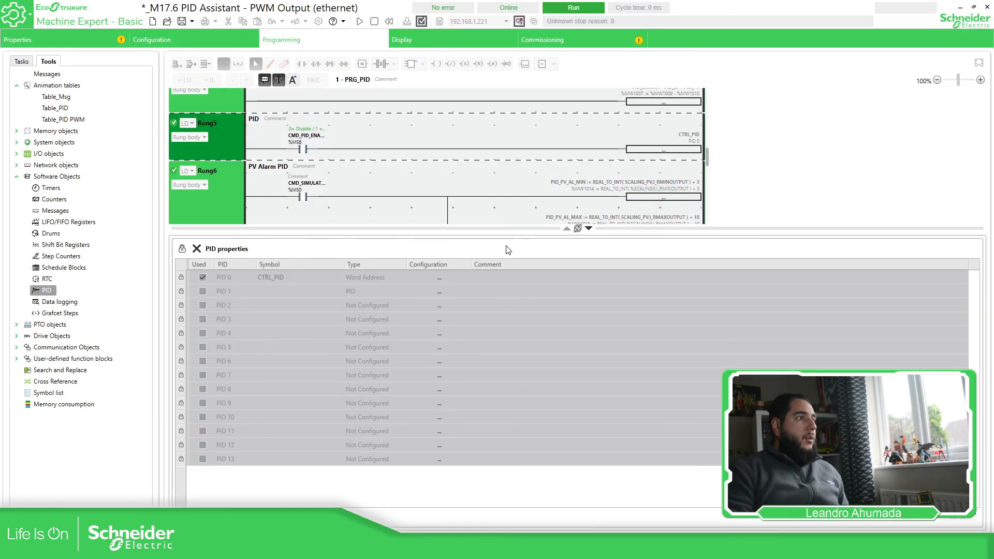
pyautogui.click(589, 40)
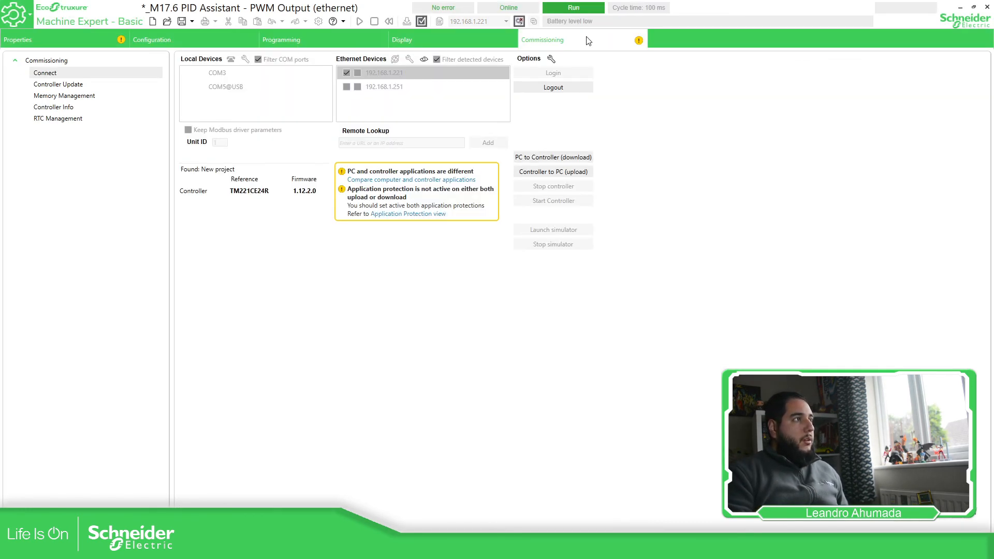
pyautogui.click(553, 158)
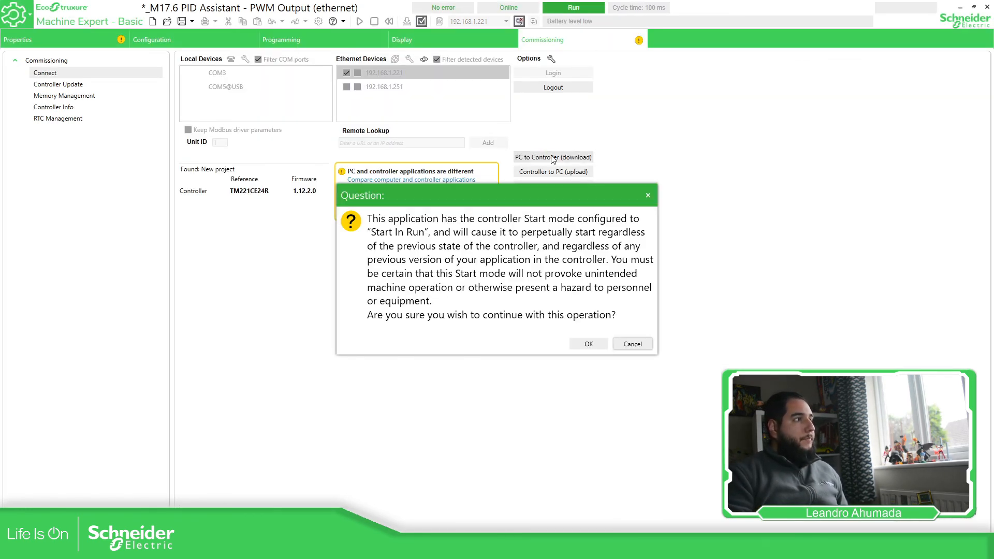
pyautogui.click(589, 344)
pyautogui.click(583, 302)
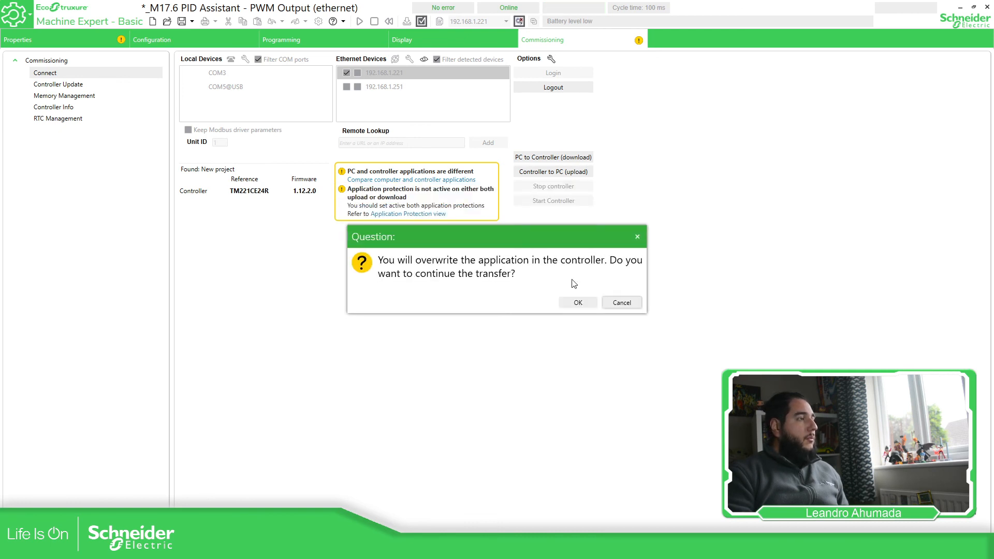
pyautogui.click(578, 303)
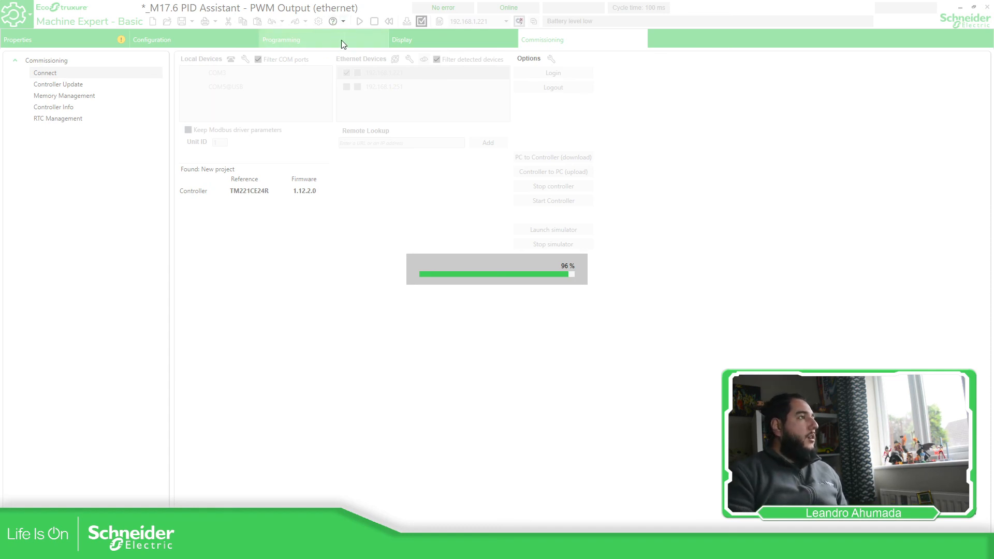
# Open Table_PID and start the controller running.
pyautogui.click(341, 40)
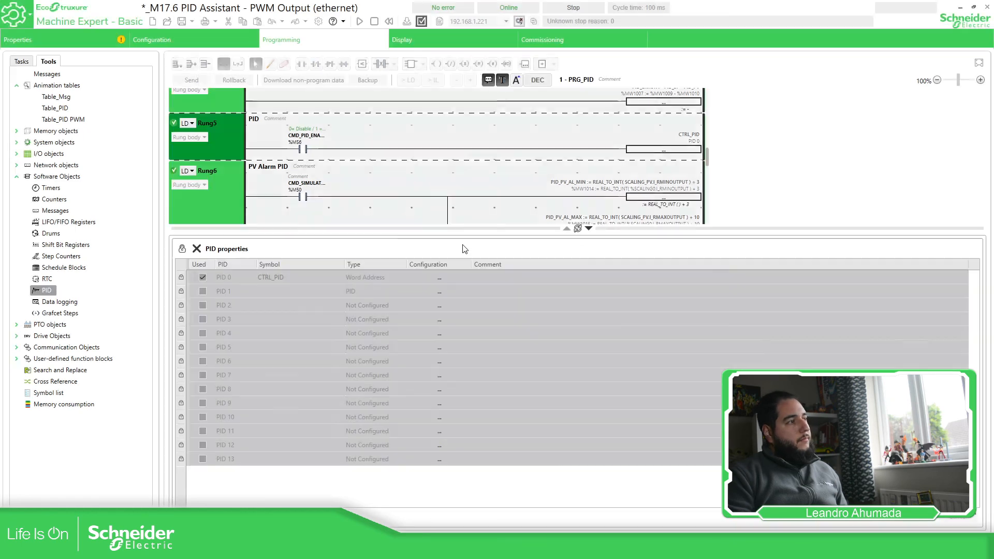
pyautogui.click(57, 108)
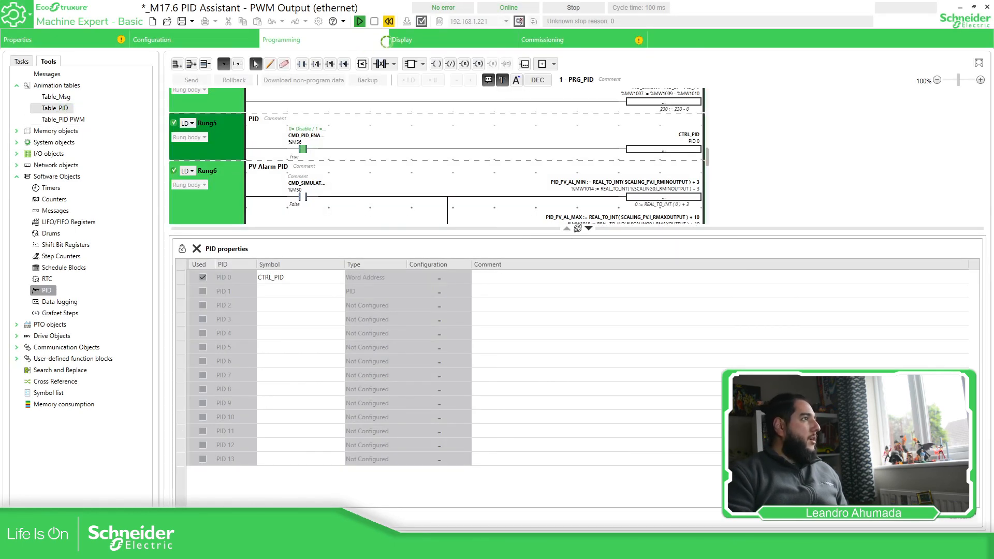
pyautogui.click(359, 21)
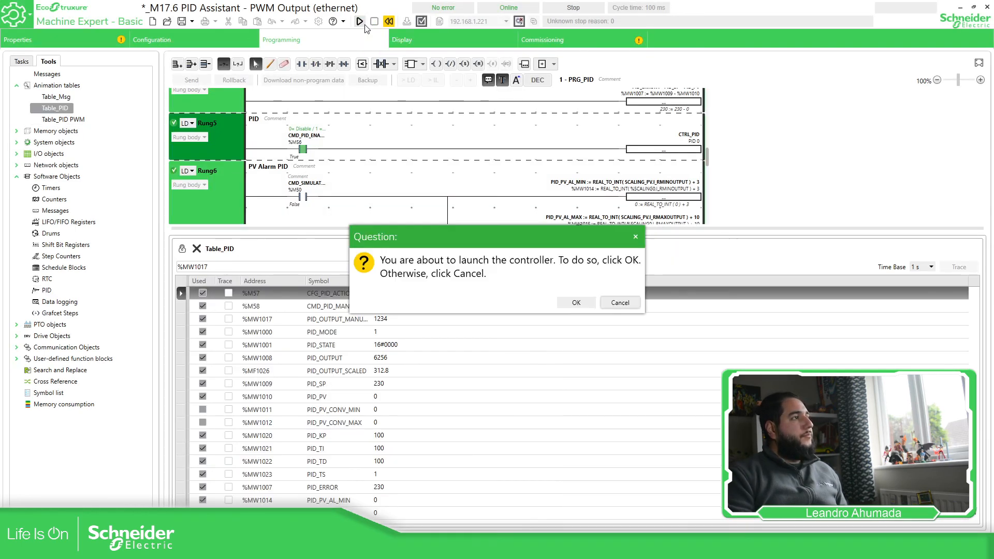
pyautogui.click(576, 304)
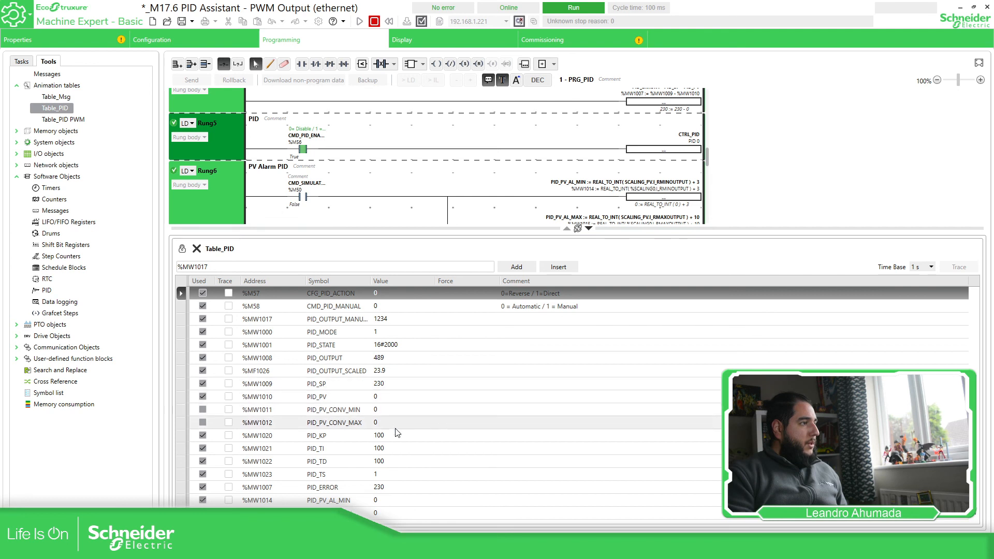
# Set PID_TI and PID_TD both to 0 in Table_PID.
pyautogui.click(405, 360)
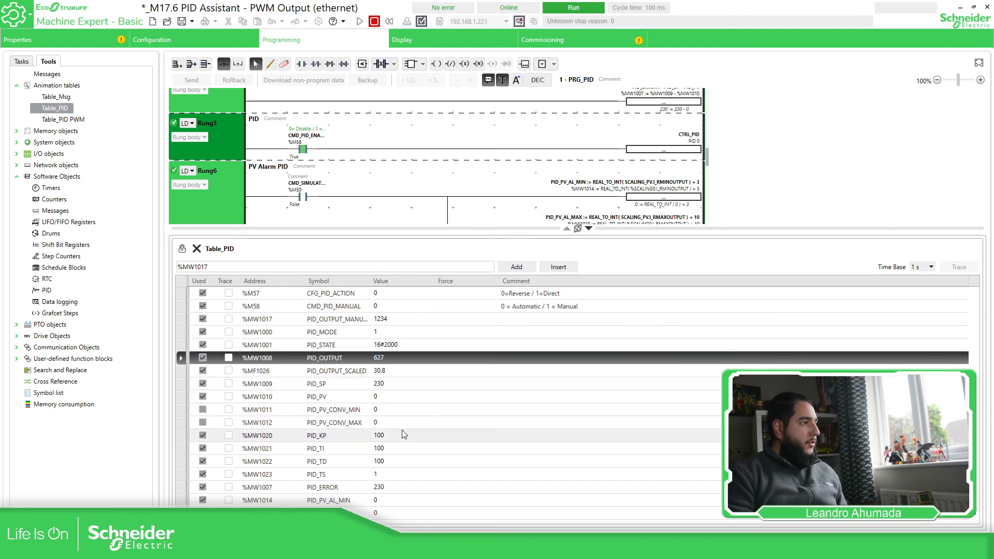
pyautogui.doubleClick(426, 449)
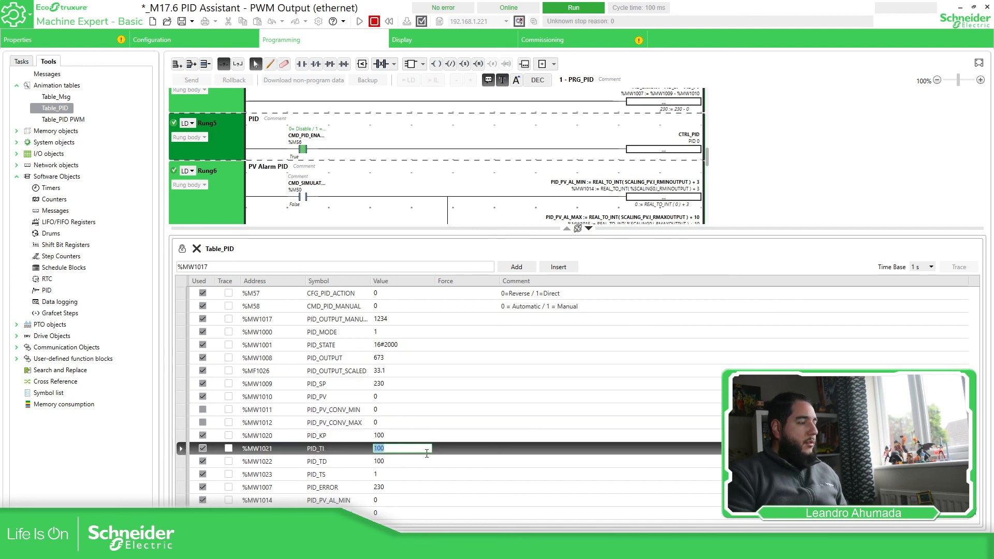
pyautogui.write('0')
pyautogui.doubleClick(404, 460)
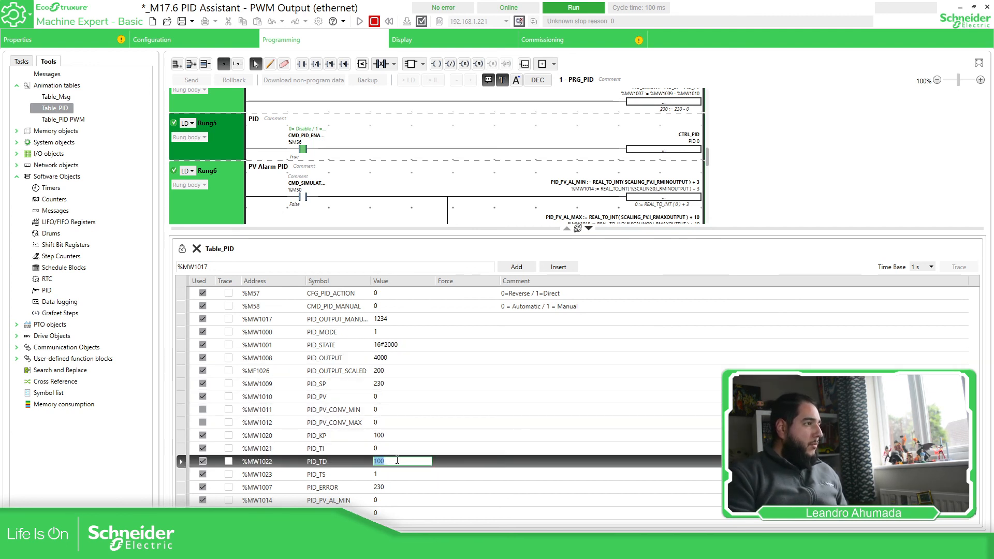
pyautogui.write('0')
pyautogui.press('Return')
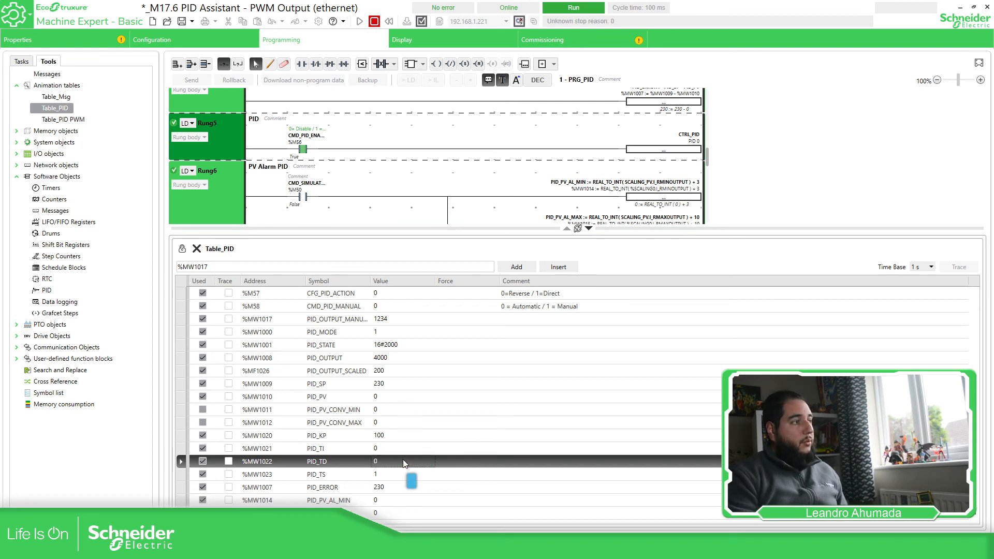
# Check PID_OUTPUT holding clamped at 4000 with PID_PV 0 and PID_TI 0.
pyautogui.click(401, 372)
pyautogui.click(386, 359)
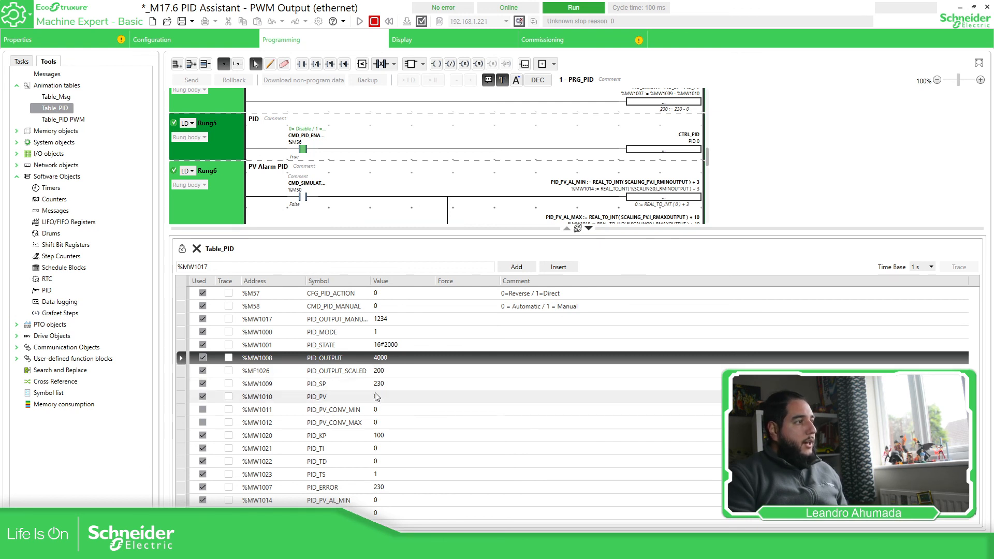
pyautogui.click(382, 398)
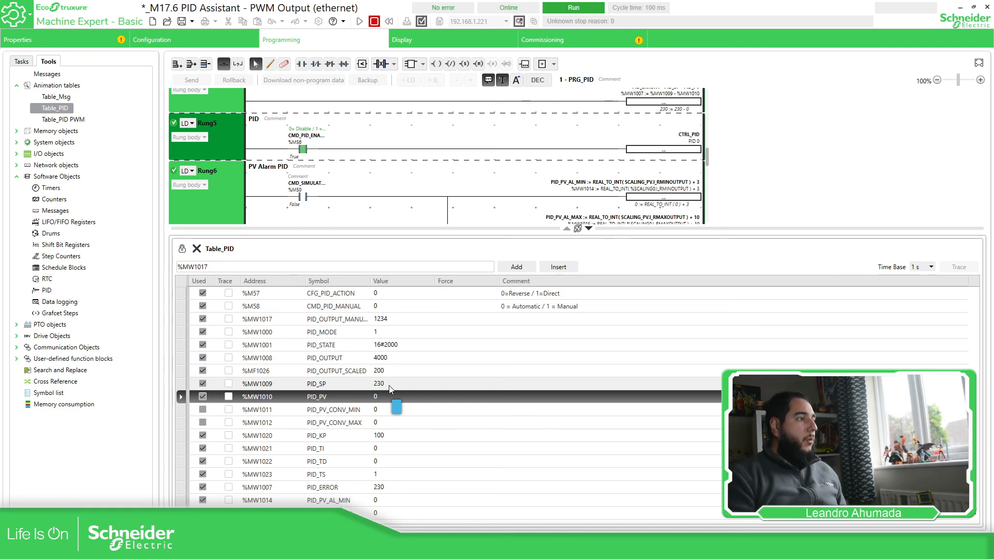
pyautogui.click(397, 360)
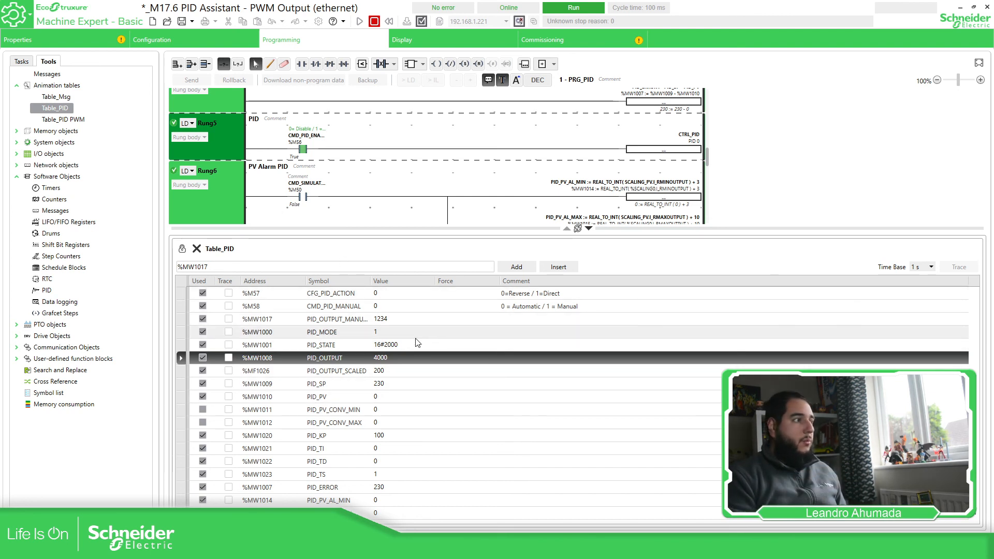
pyautogui.click(386, 448)
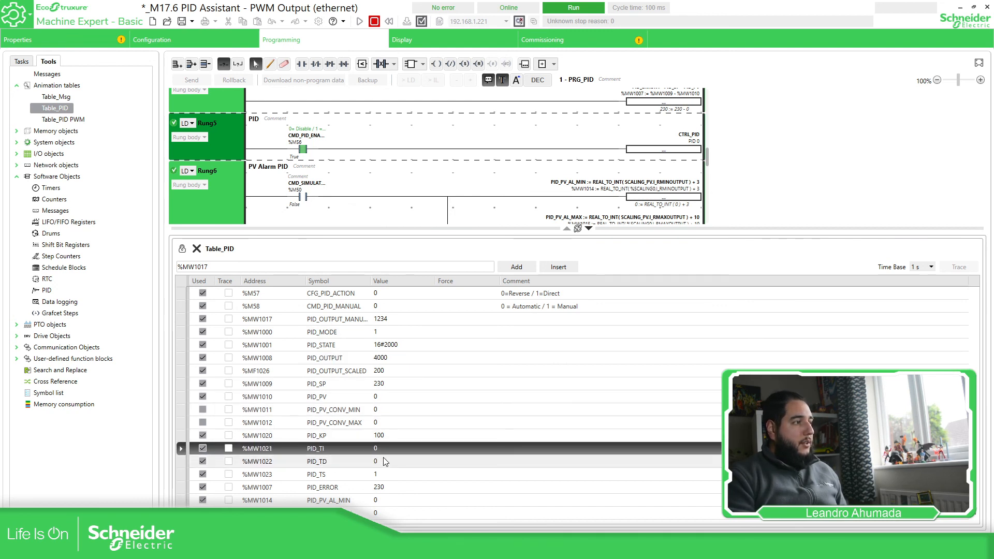
pyautogui.click(394, 360)
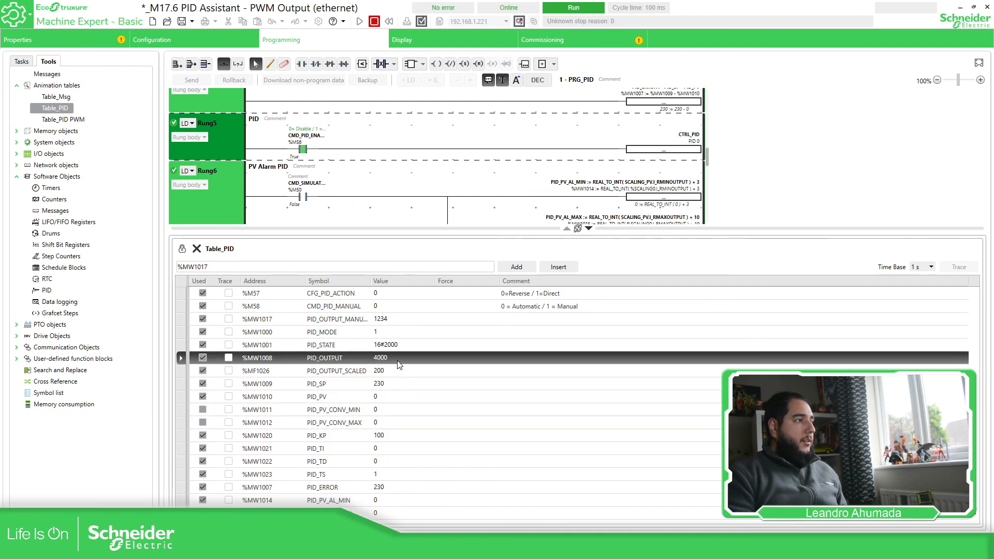